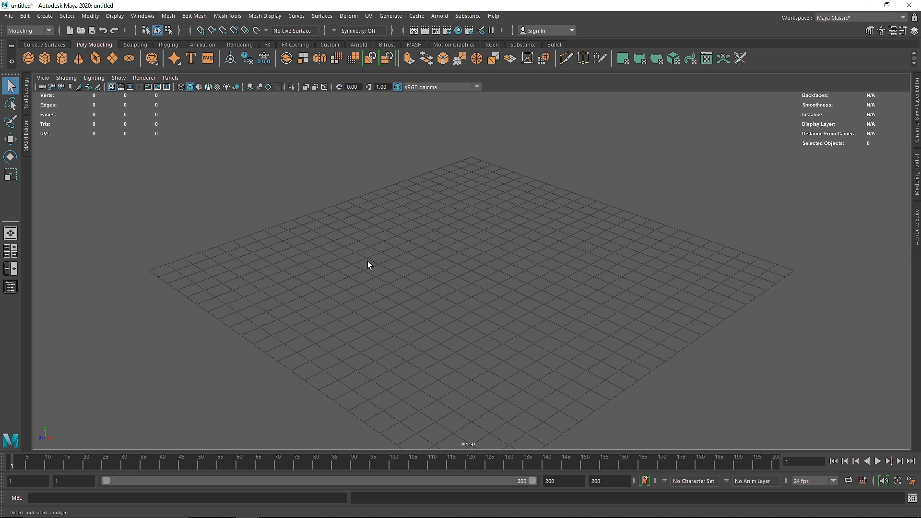
# - Create a polygon sphere and raise it above the grid to about Y 2.8
pyautogui.click(28, 62)
pyautogui.scroll(5, 505, 281)
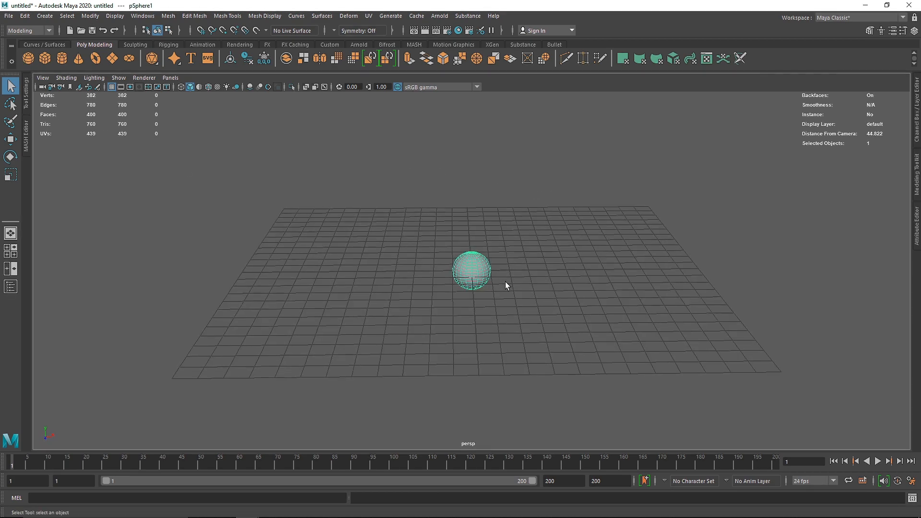
pyautogui.keyDown('alt'); pyautogui.moveTo(492, 270); pyautogui.dragTo(464, 124); pyautogui.keyUp('alt')
pyautogui.press('w')
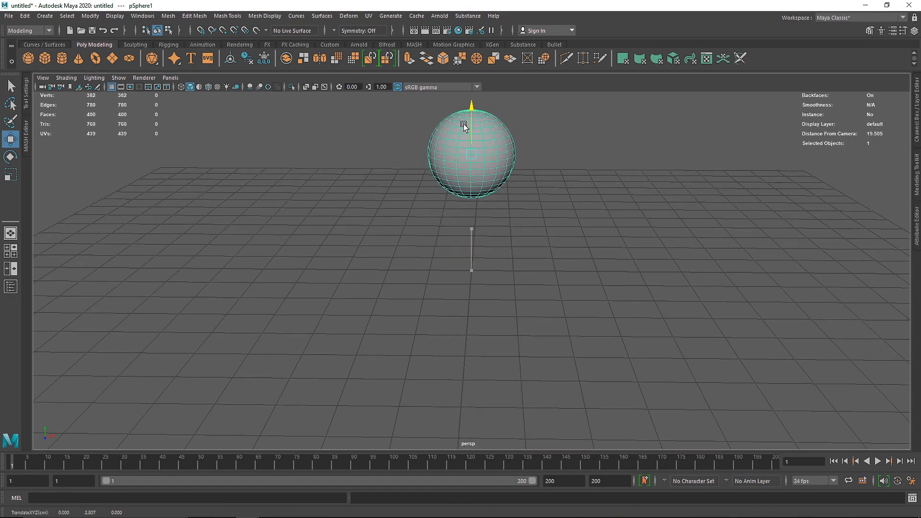
# - Scale the sphere up uniformly to roughly double its size and hide the viewport grid
pyautogui.keyDown('alt'); pyautogui.moveTo(504, 160); pyautogui.dragTo(464, 288, button='middle'); pyautogui.keyUp('alt')
pyautogui.press('r')
pyautogui.moveTo(426, 265); pyautogui.dragTo(451, 285)
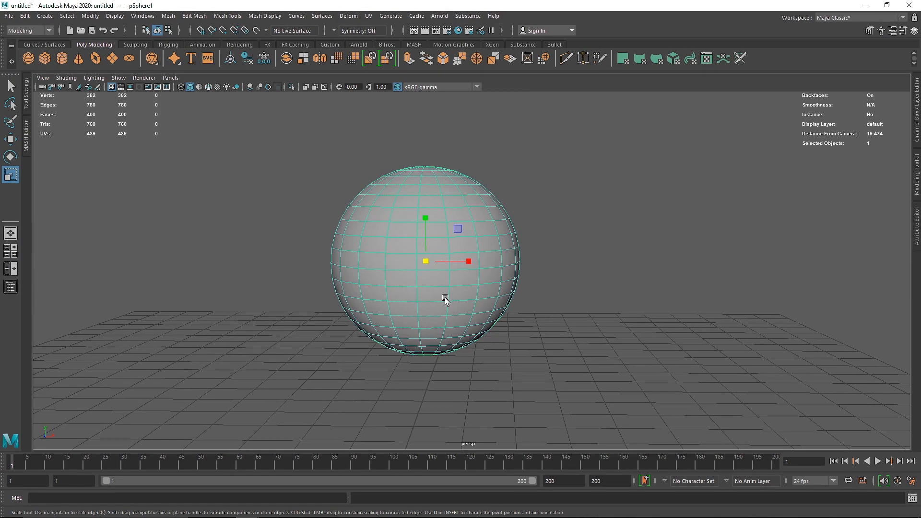
pyautogui.keyDown('alt'); pyautogui.moveTo(445, 294); pyautogui.dragTo(438, 268); pyautogui.keyUp('alt')
pyautogui.scroll(3, 428, 312)
pyautogui.keyDown('alt'); pyautogui.moveTo(427, 312); pyautogui.dragTo(416, 320); pyautogui.keyUp('alt')
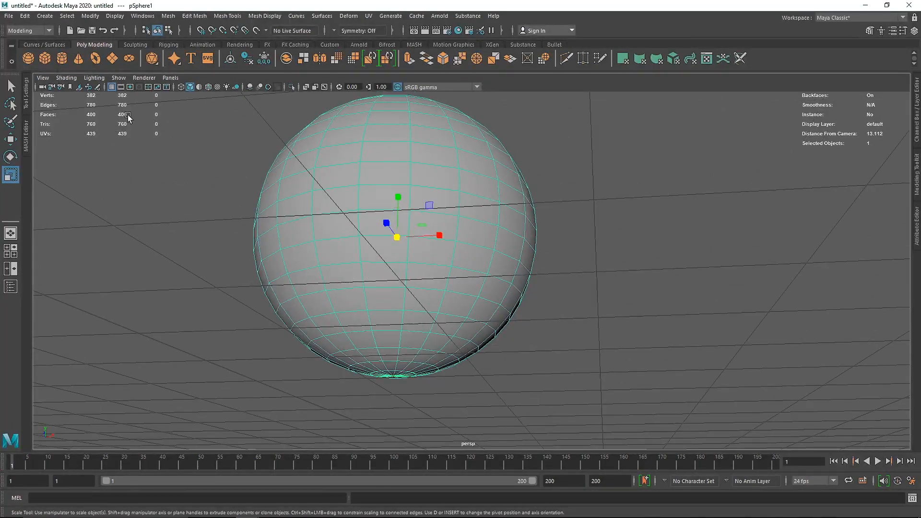
pyautogui.click(112, 87)
# - Select five separate faces scattered around the lower part of the sphere
pyautogui.keyDown('alt'); pyautogui.moveTo(386, 297); pyautogui.dragTo(387, 248, button='middle'); pyautogui.keyUp('alt')
pyautogui.moveTo(387, 248)
pyautogui.keyDown('alt'); pyautogui.mouseDown()
pyautogui.moveTo(388, 240)
pyautogui.moveTo(395, 310)
pyautogui.moveTo(383, 262)
pyautogui.mouseUp(); pyautogui.keyUp('alt')
pyautogui.scroll(-3, 394, 310)
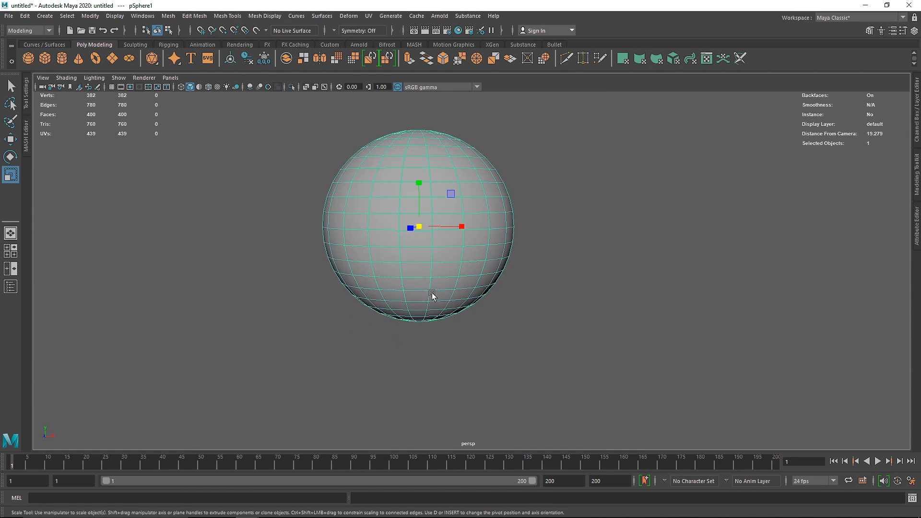
pyautogui.keyDown('alt'); pyautogui.moveTo(431, 296); pyautogui.dragTo(413, 275); pyautogui.keyUp('alt')
pyautogui.scroll(3, 422, 281)
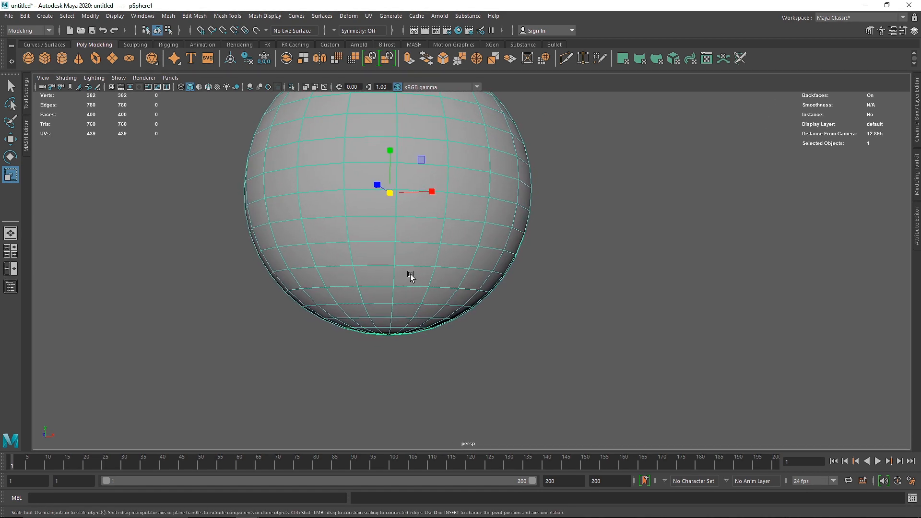
pyautogui.keyDown('alt'); pyautogui.moveTo(403, 312); pyautogui.dragTo(389, 236); pyautogui.keyUp('alt')
pyautogui.moveTo(392, 255); pyautogui.dragTo(401, 271, button='right')
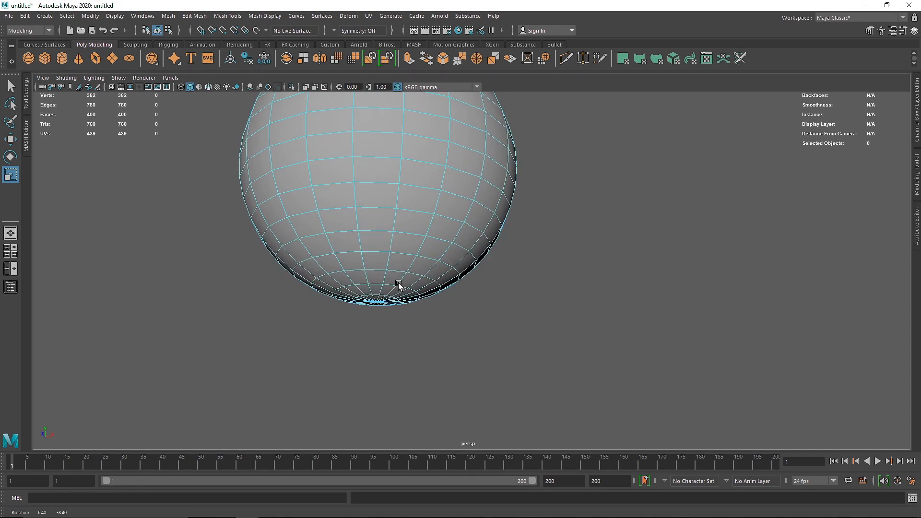
pyautogui.click(377, 269)
pyautogui.keyDown('alt'); pyautogui.moveTo(377, 272); pyautogui.dragTo(386, 293); pyautogui.keyUp('alt')
pyautogui.keyDown('shift'); pyautogui.click(402, 281); pyautogui.keyUp('shift')
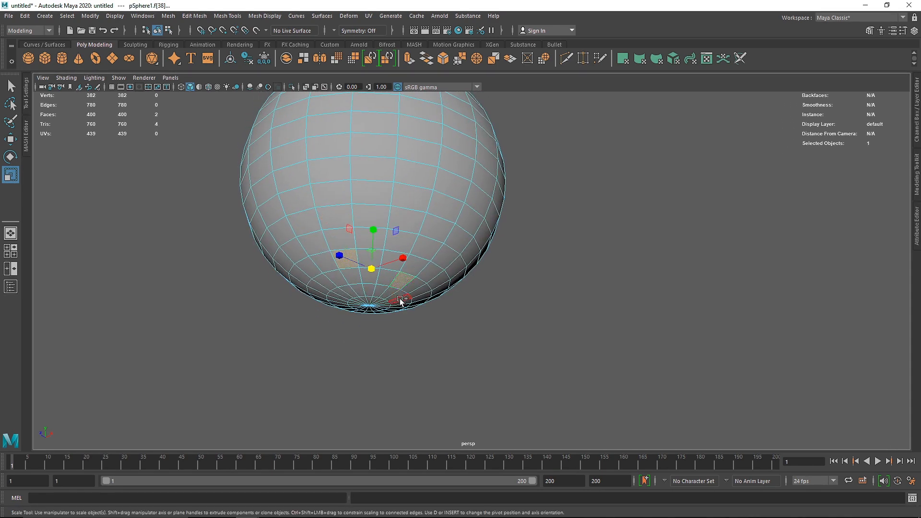
pyautogui.keyDown('alt'); pyautogui.moveTo(382, 311); pyautogui.dragTo(405, 294); pyautogui.keyUp('alt')
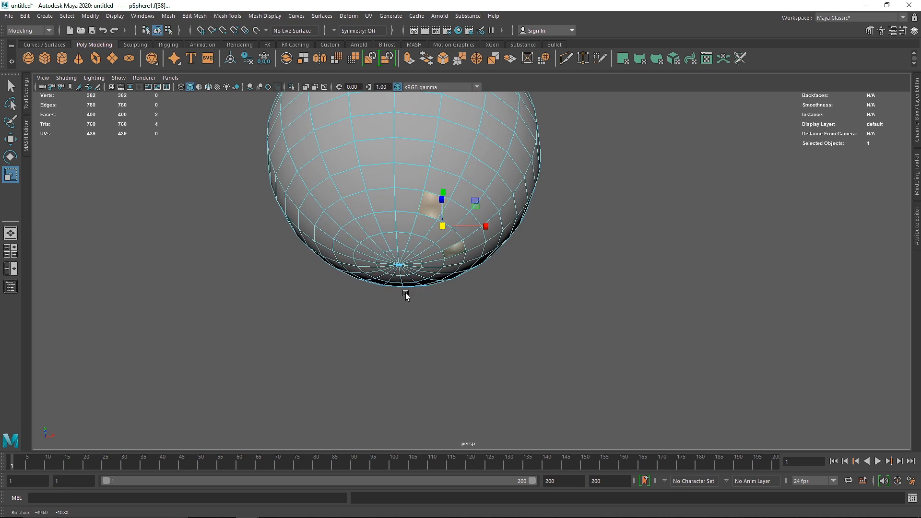
pyautogui.keyDown('shift'); pyautogui.click(390, 238); pyautogui.keyUp('shift')
pyautogui.keyDown('alt'); pyautogui.moveTo(435, 266); pyautogui.dragTo(387, 301); pyautogui.keyUp('alt')
pyautogui.keyDown('shift'); pyautogui.click(436, 294); pyautogui.keyUp('shift')
pyautogui.keyDown('shift'); pyautogui.click(374, 287); pyautogui.keyUp('shift')
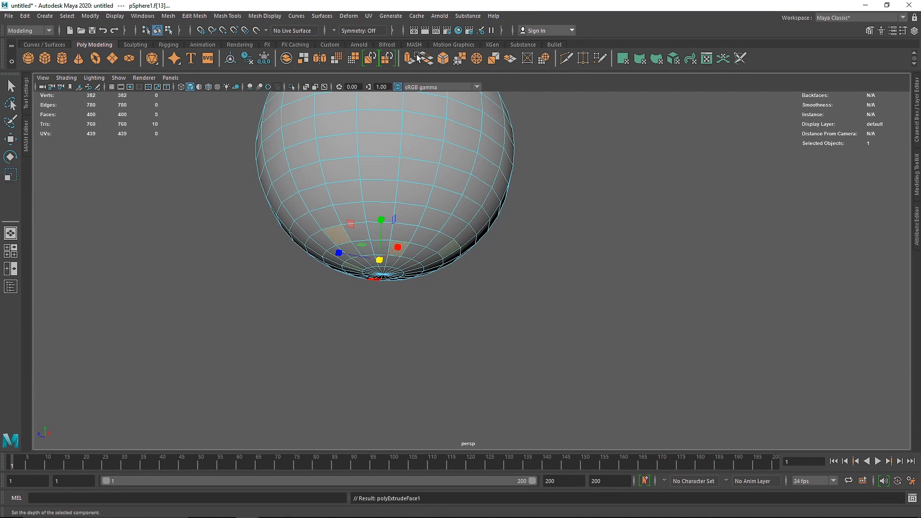
# - Extrude the five faces straight down into long drips and shrink each end face to a scale of about 0.13
pyautogui.hotkey('ctrl', 'e')
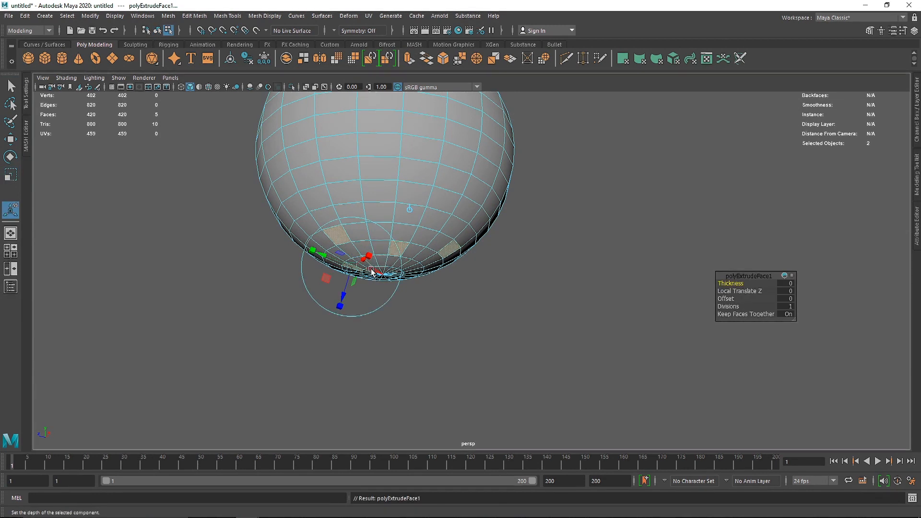
pyautogui.press('w')
pyautogui.moveTo(382, 243); pyautogui.dragTo(350, 317)
pyautogui.press('t')
pyautogui.click(339, 298)
pyautogui.moveTo(351, 263); pyautogui.dragTo(325, 269)
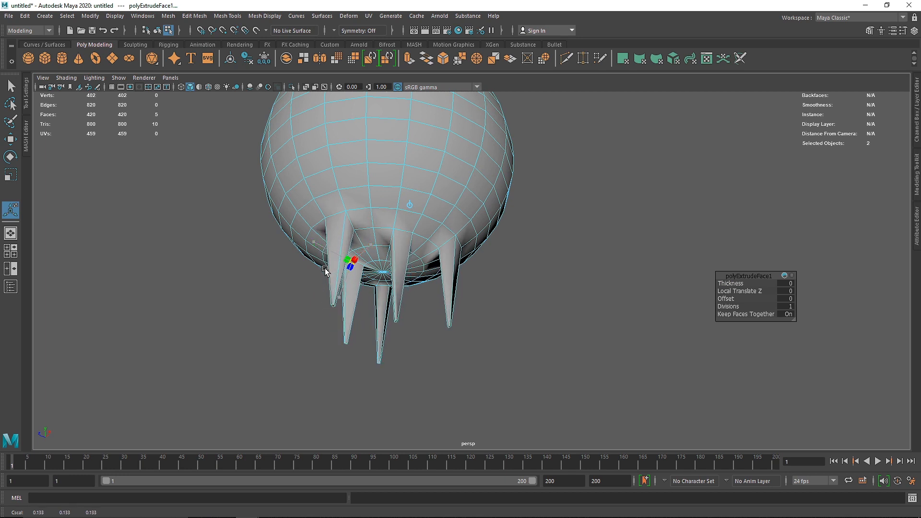
# - Extrude the drip tips again and lower them to about Y -0.62 to form thin necks
pyautogui.hotkey('ctrl', 'e')
pyautogui.press('w')
pyautogui.moveTo(374, 298); pyautogui.dragTo(374, 301)
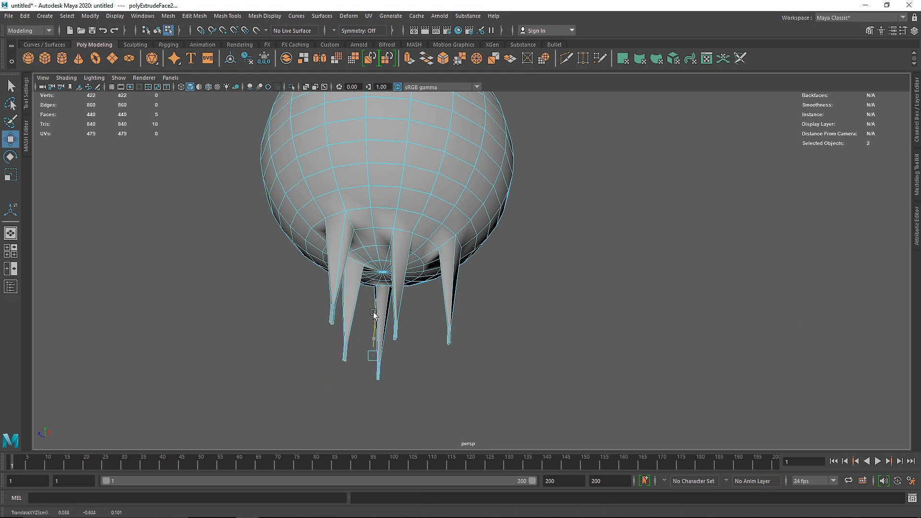
# - Extrude the drip tips down to about Y -0.88 and flare the end faces to a local scale of about 3.2
pyautogui.hotkey('ctrl', 'e')
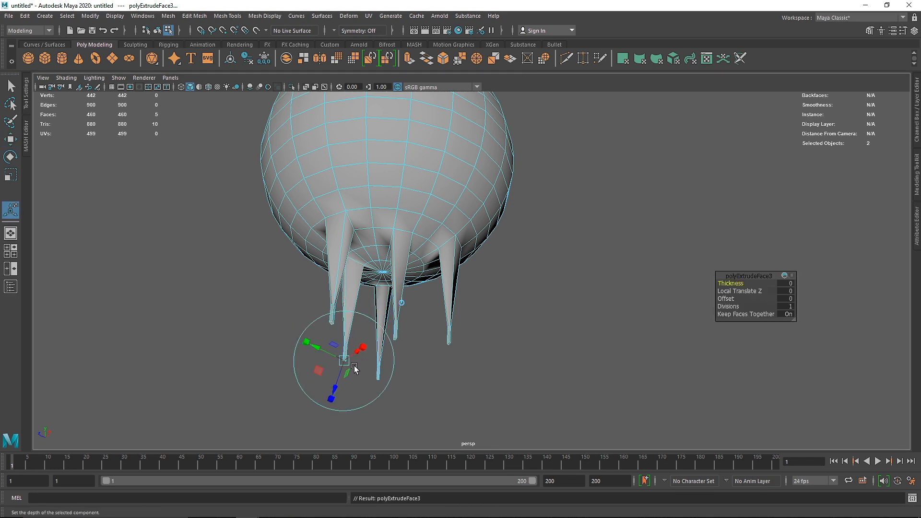
pyautogui.press('w')
pyautogui.moveTo(375, 301); pyautogui.dragTo(374, 325)
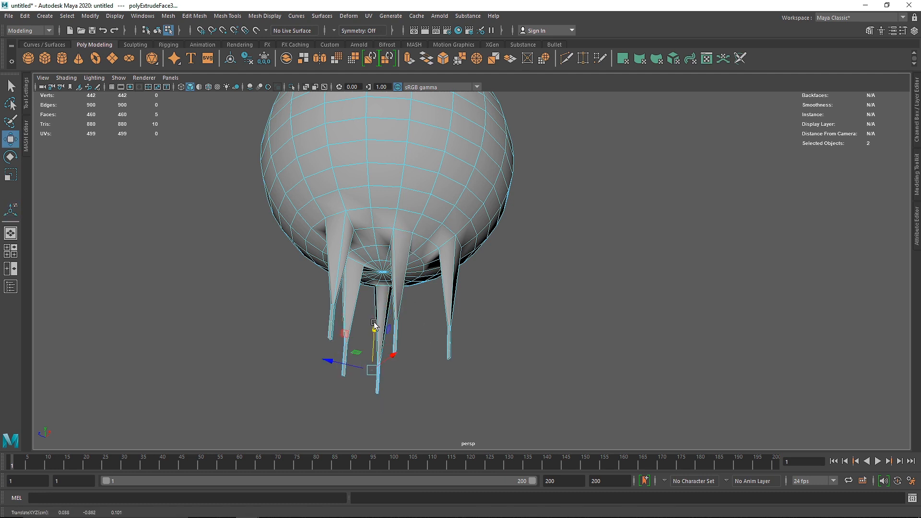
pyautogui.press('t')
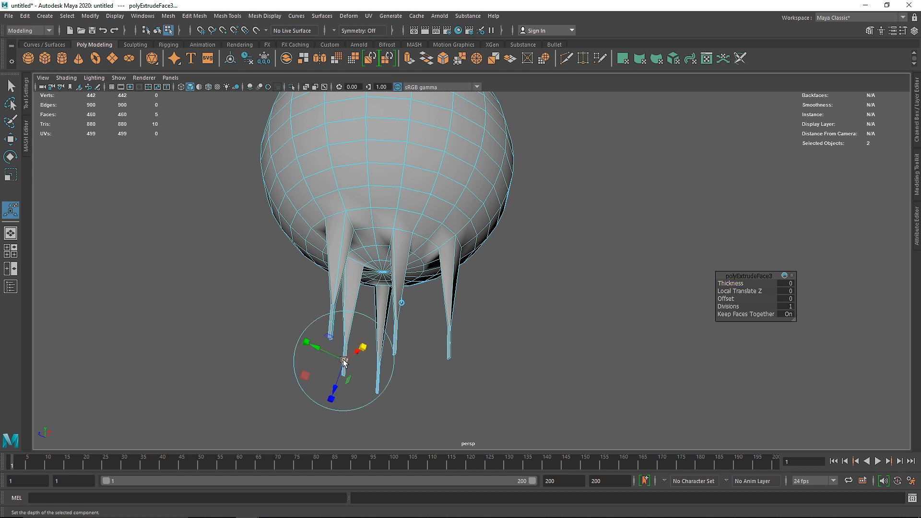
pyautogui.moveTo(360, 352); pyautogui.dragTo(401, 365)
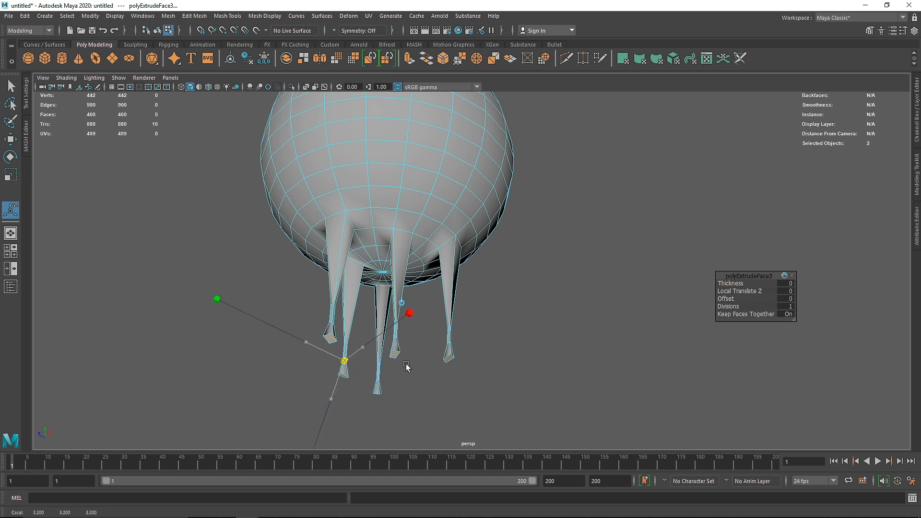
# - Flatten the flared end faces vertically to a Y scale of about 0.1 so they lie level
pyautogui.keyDown('alt'); pyautogui.moveTo(373, 355); pyautogui.dragTo(381, 391); pyautogui.keyUp('alt')
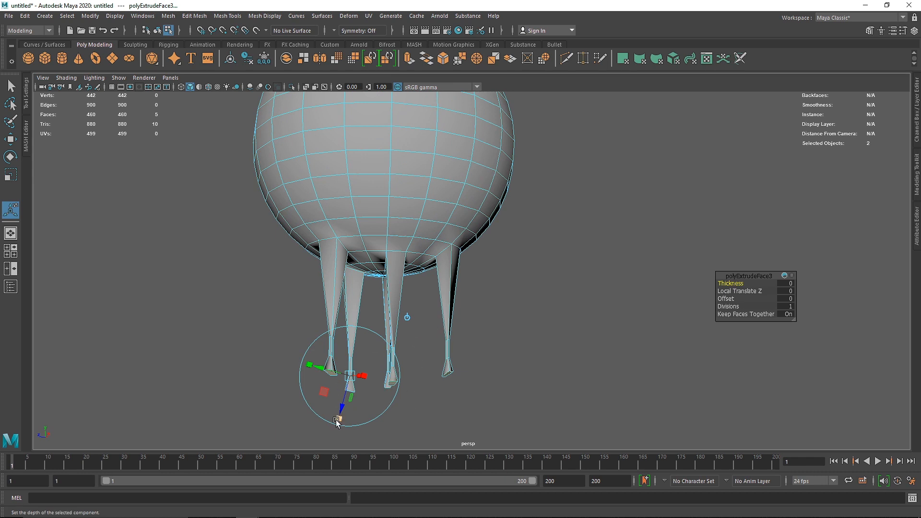
pyautogui.press('r')
pyautogui.moveTo(379, 341); pyautogui.dragTo(380, 376)
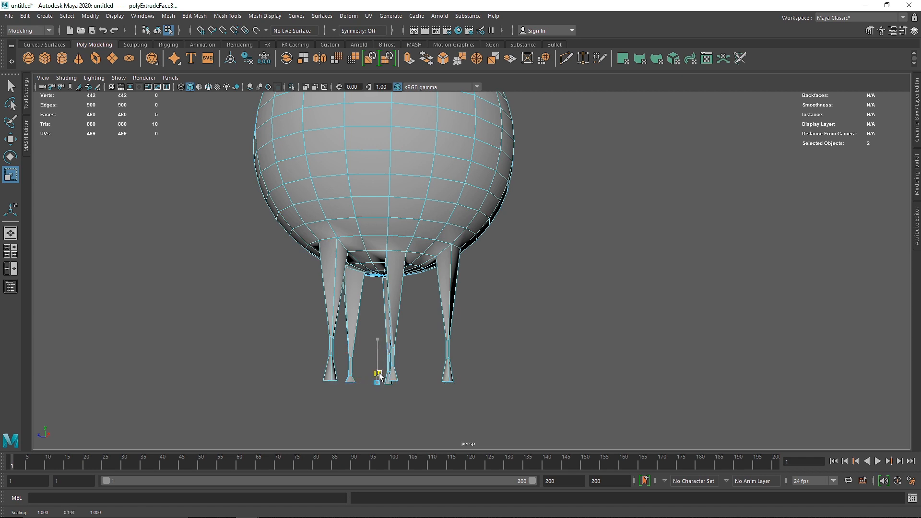
# - Extrude the drip ends slightly downward and widen the end faces to a local scale of about 1.2
pyautogui.hotkey('ctrl', 'e')
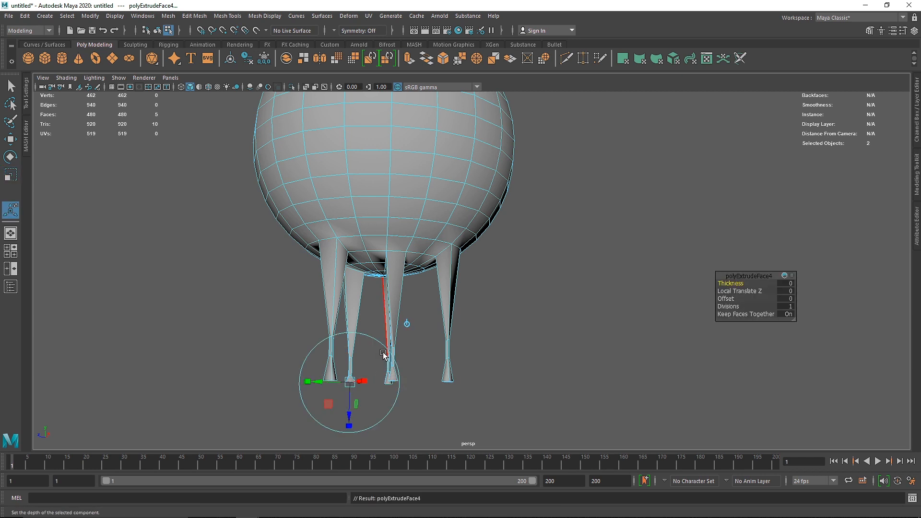
pyautogui.press('w')
pyautogui.press('t')
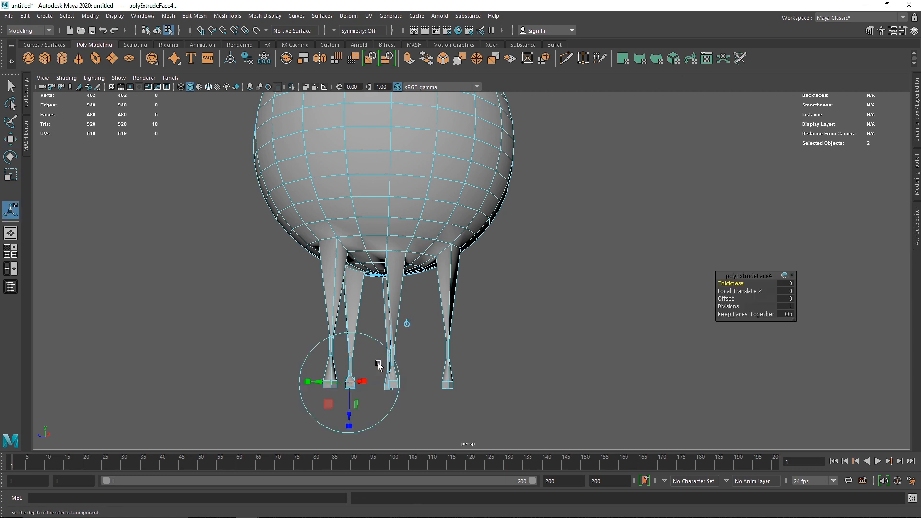
pyautogui.click(309, 382)
pyautogui.moveTo(349, 383); pyautogui.dragTo(351, 382)
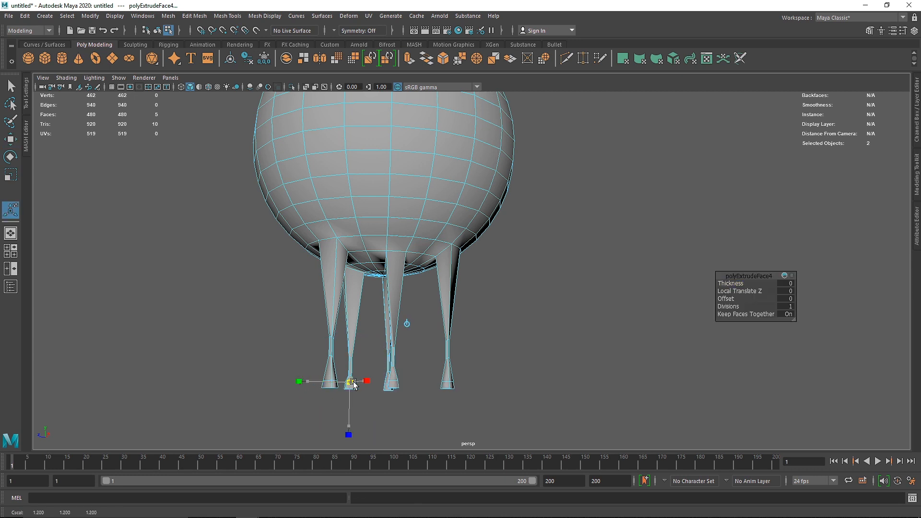
# - Extrude the widened drip ends down by a thin segment to about Y -1.01
pyautogui.hotkey('ctrl', 'e')
pyautogui.press('w')
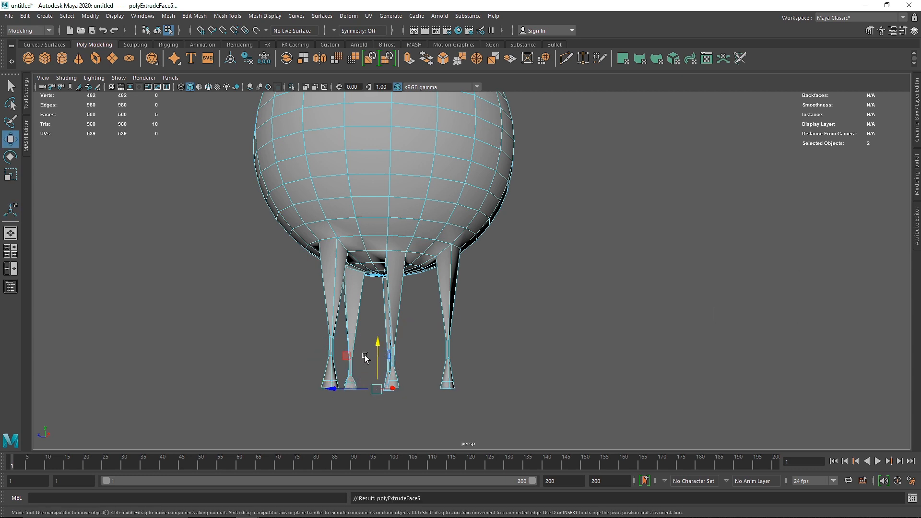
pyautogui.moveTo(378, 345); pyautogui.dragTo(381, 357)
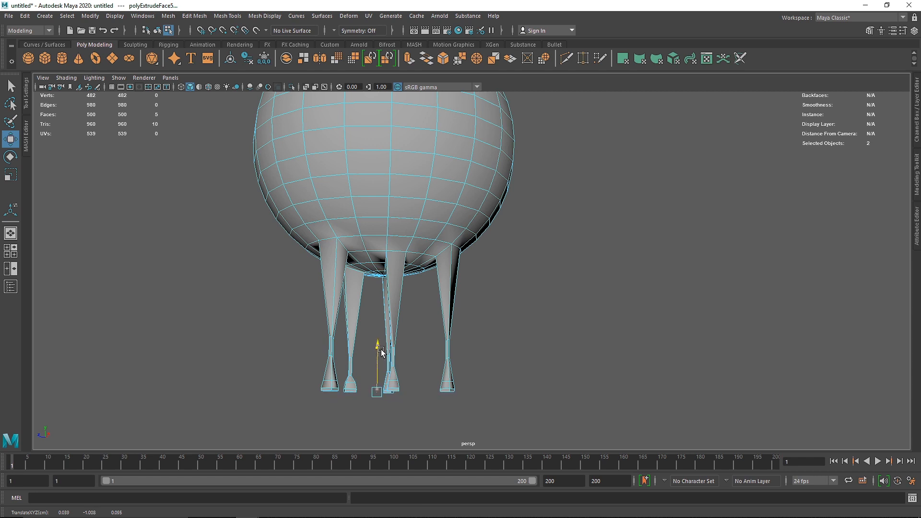
# - Extrude the drip ends down to about Y -1.11 and taper the end faces to a local scale of about 0.39
pyautogui.hotkey('ctrl', 'e')
pyautogui.press('w')
pyautogui.moveTo(381, 352); pyautogui.dragTo(379, 359)
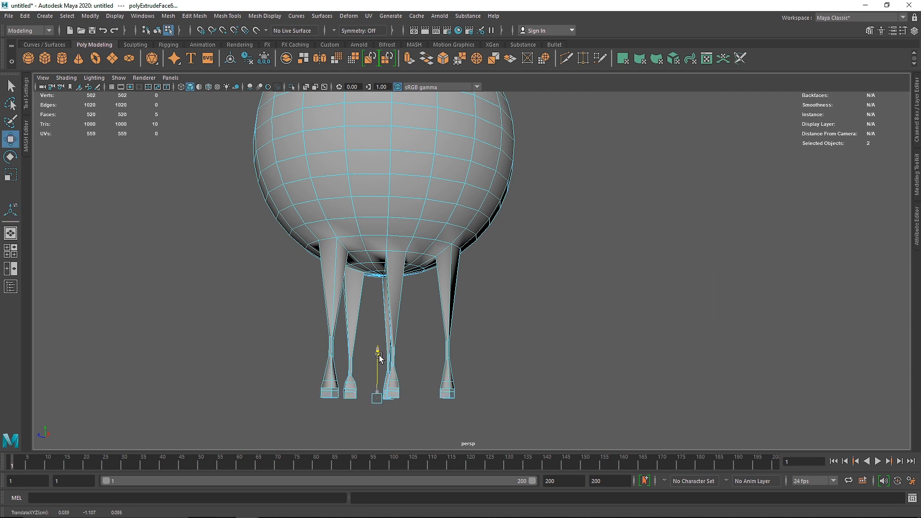
pyautogui.press('t')
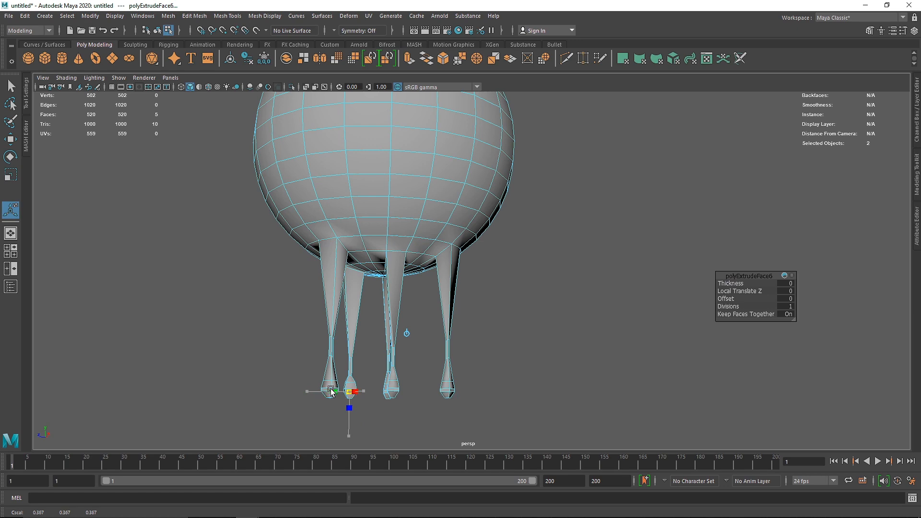
pyautogui.moveTo(325, 388); pyautogui.dragTo(324, 387)
# - Return to object selection and harden the edges of the whole dripping sphere mesh
pyautogui.moveTo(369, 366)
pyautogui.keyDown('alt'); pyautogui.mouseDown()
pyautogui.moveTo(380, 339)
pyautogui.moveTo(376, 352)
pyautogui.mouseUp(); pyautogui.keyUp('alt')
pyautogui.moveTo(417, 208); pyautogui.dragTo(455, 208, button='right')
pyautogui.press('q')
pyautogui.click(532, 230)
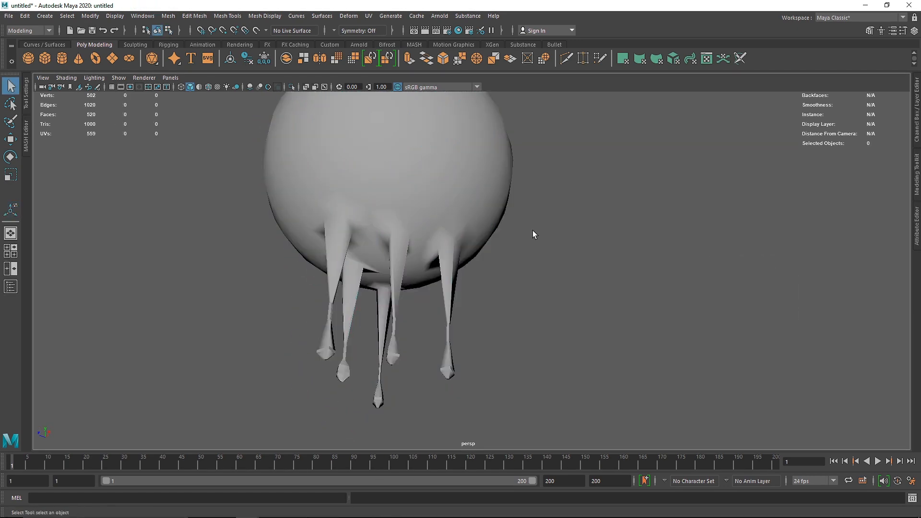
pyautogui.keyDown('alt'); pyautogui.moveTo(532, 230); pyautogui.dragTo(383, 289); pyautogui.keyUp('alt')
pyautogui.click(394, 205)
pyautogui.keyDown('shift'); pyautogui.moveTo(392, 205); pyautogui.dragTo(532, 243, button='right'); pyautogui.keyUp('shift')
pyautogui.click(540, 264)
pyautogui.click(472, 256)
# - Preview the dripping sphere in smooth mesh display, then restore the unsmoothed display and deselect it
pyautogui.press('3')
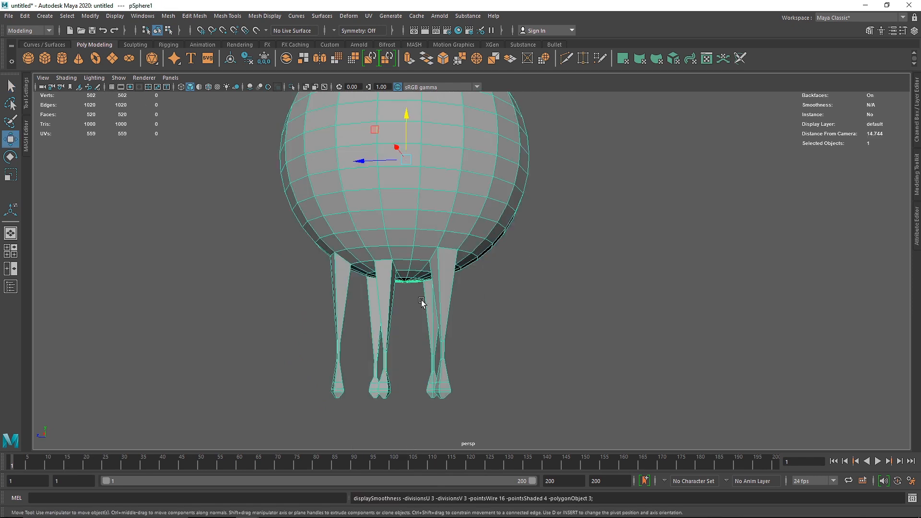
pyautogui.click(420, 300)
pyautogui.moveTo(420, 300)
pyautogui.keyDown('alt'); pyautogui.mouseDown()
pyautogui.moveTo(472, 290)
pyautogui.moveTo(502, 304)
pyautogui.moveTo(350, 306)
pyautogui.moveTo(447, 311)
pyautogui.moveTo(431, 306)
pyautogui.mouseUp(); pyautogui.keyUp('alt')
pyautogui.click(401, 225)
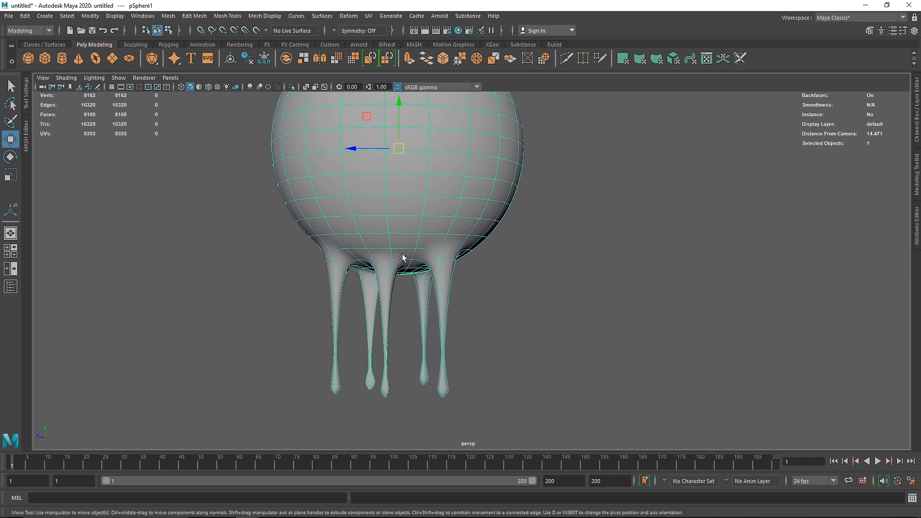
pyautogui.press('1')
pyautogui.click(513, 259)
# - In the wireframe front view, select the lower vertices of the outermost overlapping drips and move them down to lengthen these drips
pyautogui.press('space')
pyautogui.press('space')
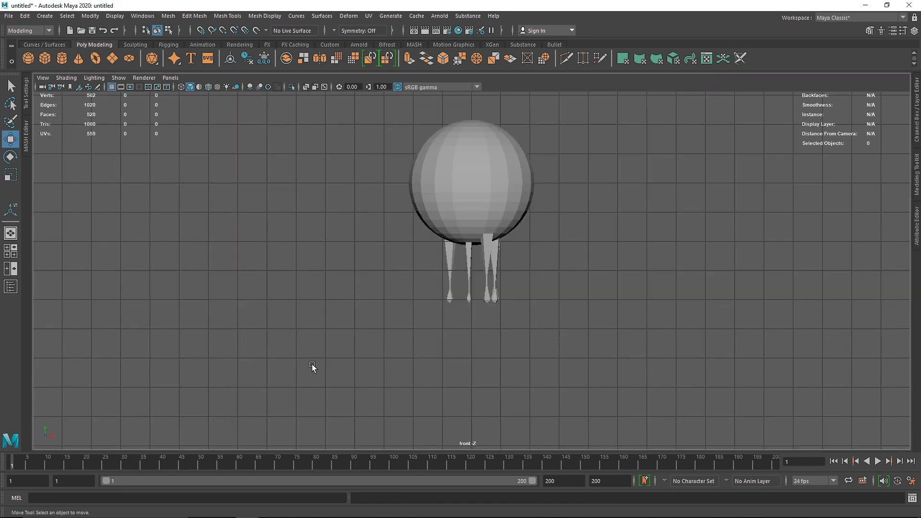
pyautogui.scroll(6, 492, 271)
pyautogui.scroll(3, 387, 246)
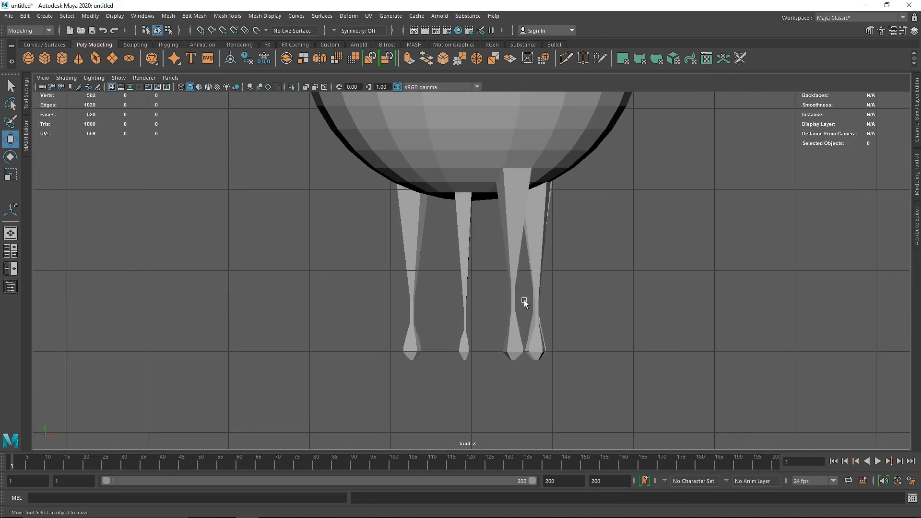
pyautogui.click(413, 241)
pyautogui.press('4')
pyautogui.keyDown('alt'); pyautogui.moveTo(590, 253); pyautogui.dragTo(511, 252, button='middle'); pyautogui.keyUp('alt')
pyautogui.scroll(1, 512, 251)
pyautogui.moveTo(465, 254); pyautogui.dragTo(421, 247, button='right')
pyautogui.moveTo(535, 381); pyautogui.dragTo(442, 287)
pyautogui.moveTo(442, 287); pyautogui.dragTo(429, 342, button='middle')
# - Try to move the neck vertices of the overlapping long drips in the wireframe front view, and undo it
pyautogui.click(426, 315)
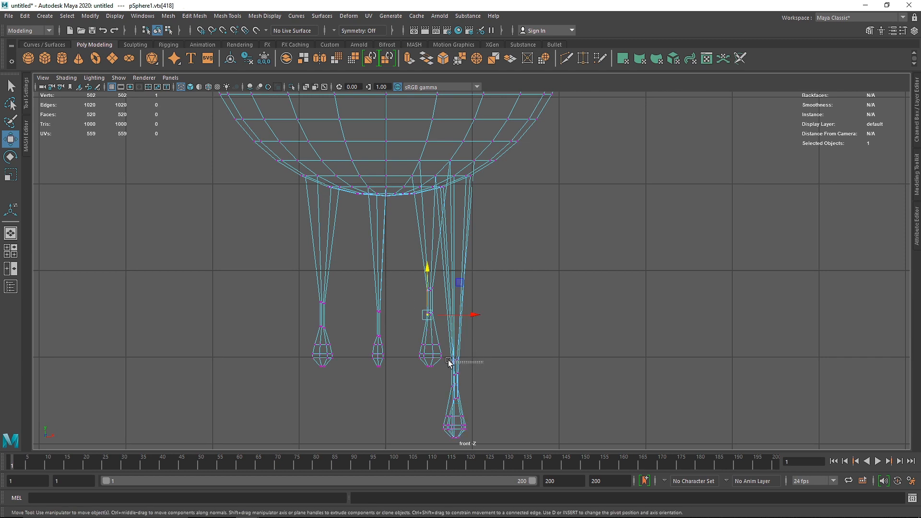
pyautogui.moveTo(449, 363); pyautogui.dragTo(457, 294)
pyautogui.hotkey('ctrl', 'z')
# - Select the edge loop where the frontmost long drip narrows and move it up to about Y -0.95
pyautogui.press('space')
pyautogui.press('space')
pyautogui.scroll(5, 425, 389)
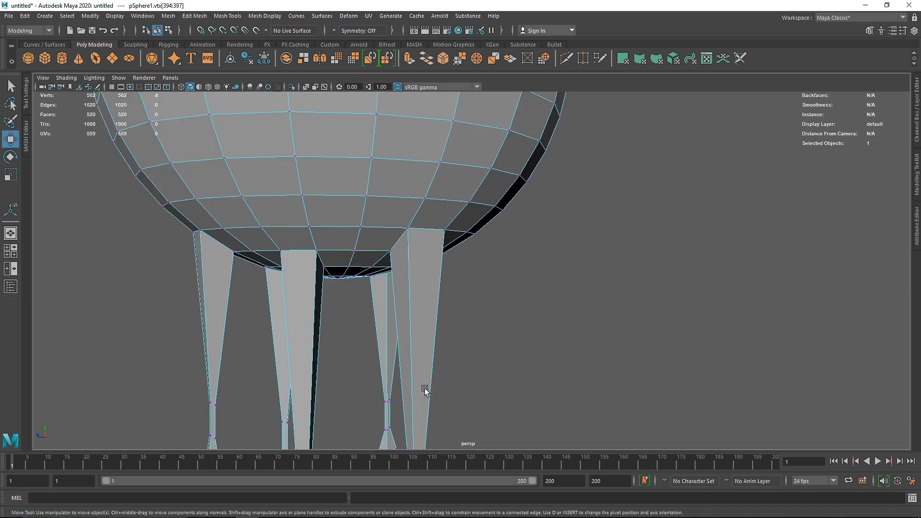
pyautogui.keyDown('alt'); pyautogui.moveTo(439, 402); pyautogui.dragTo(480, 259, button='middle'); pyautogui.keyUp('alt')
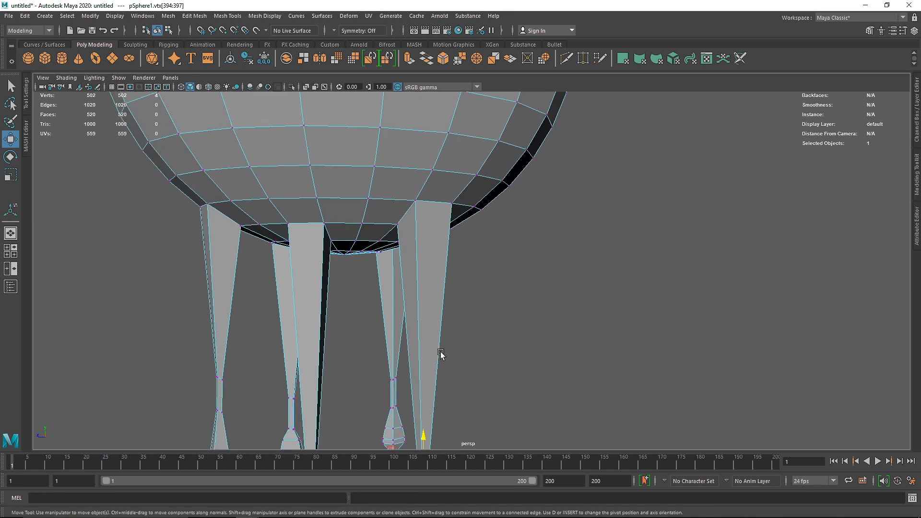
pyautogui.press('f')
pyautogui.scroll(-5, 452, 337)
pyautogui.moveTo(463, 243); pyautogui.dragTo(467, 214, button='right')
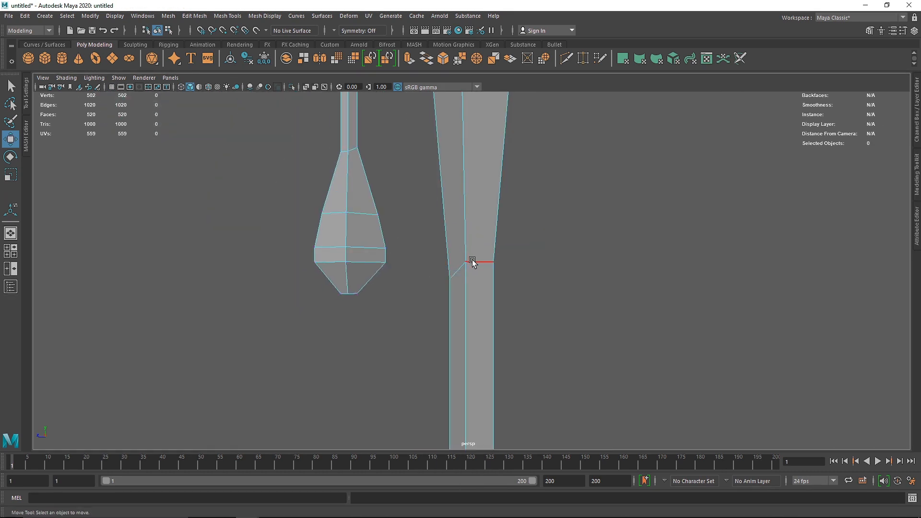
pyautogui.doubleClick(472, 262)
pyautogui.press('space')
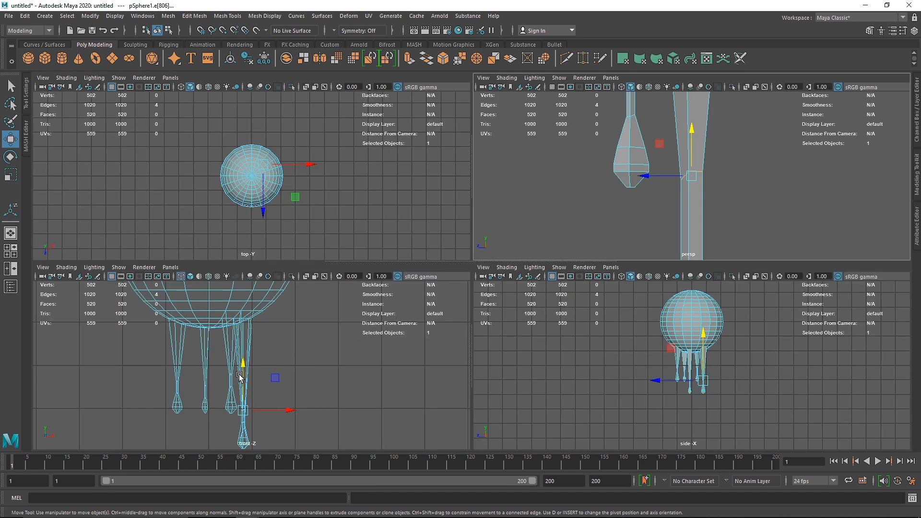
pyautogui.scroll(8, 244, 373)
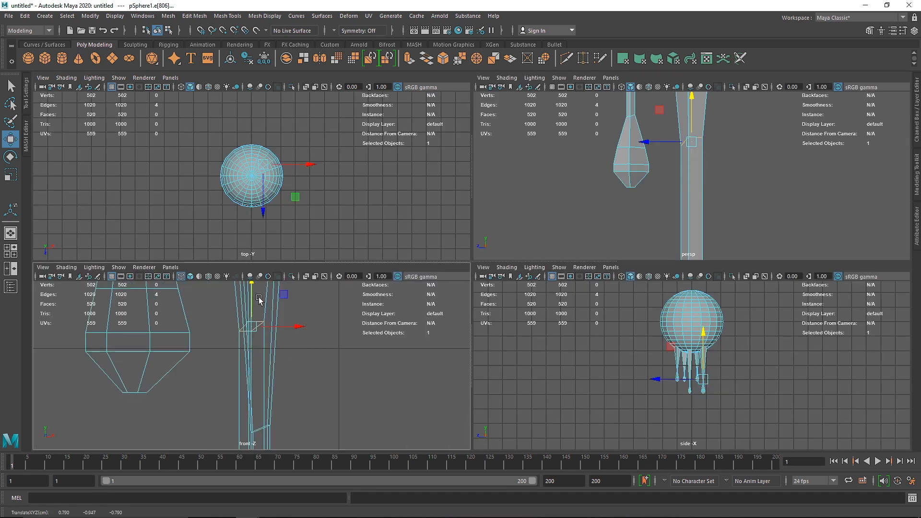
pyautogui.press('space')
pyautogui.scroll(-8, 334, 337)
pyautogui.scroll(6, 461, 281)
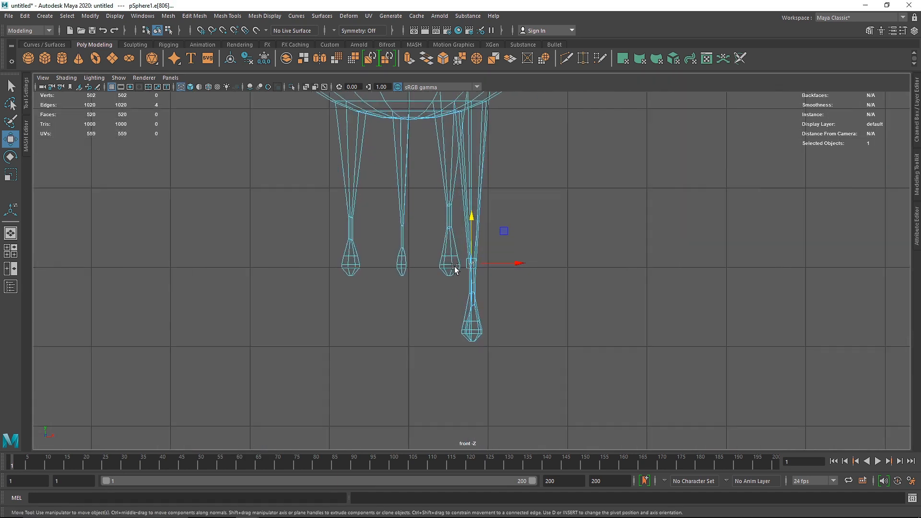
# - In the front view, lower the second drip's bulb to lengthen it, and raise the first drip's neck and bulb vertices
pyautogui.moveTo(376, 238); pyautogui.dragTo(343, 223, button='right')
pyautogui.moveTo(343, 225); pyautogui.dragTo(365, 288)
pyautogui.moveTo(255, 218); pyautogui.dragTo(341, 314)
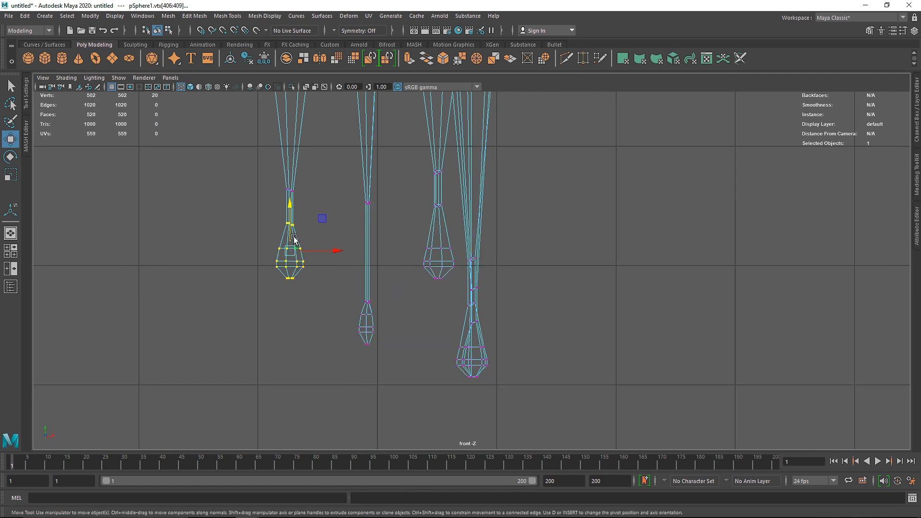
pyautogui.moveTo(246, 148); pyautogui.dragTo(313, 263)
pyautogui.moveTo(290, 194); pyautogui.dragTo(298, 132)
pyautogui.keyDown('alt'); pyautogui.moveTo(487, 308); pyautogui.dragTo(433, 339, button='middle'); pyautogui.keyUp('alt')
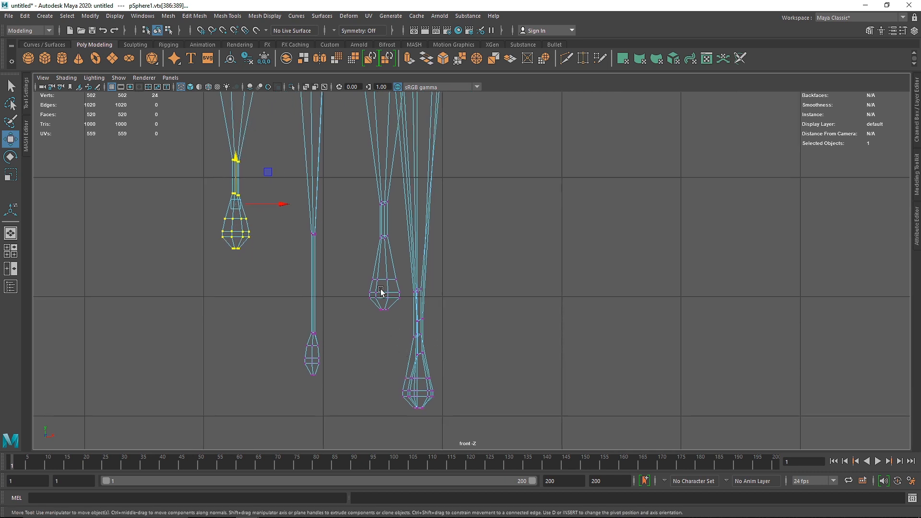
# - Lower the third drip's neck and bulb slightly, and move the two overlapping long drips' bulbs down to about Y -1.93
pyautogui.moveTo(358, 203); pyautogui.dragTo(403, 342)
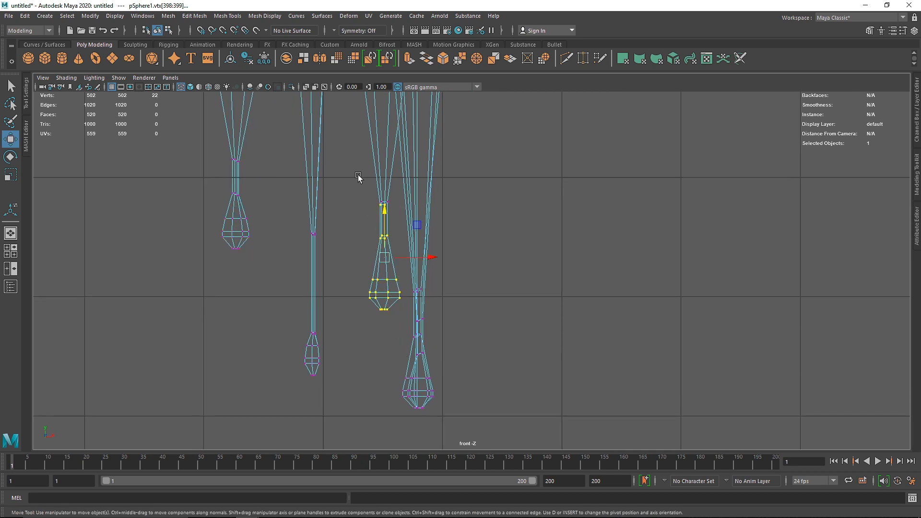
pyautogui.moveTo(358, 176); pyautogui.dragTo(413, 357)
pyautogui.moveTo(386, 227); pyautogui.dragTo(386, 235)
pyautogui.moveTo(474, 434); pyautogui.dragTo(422, 368)
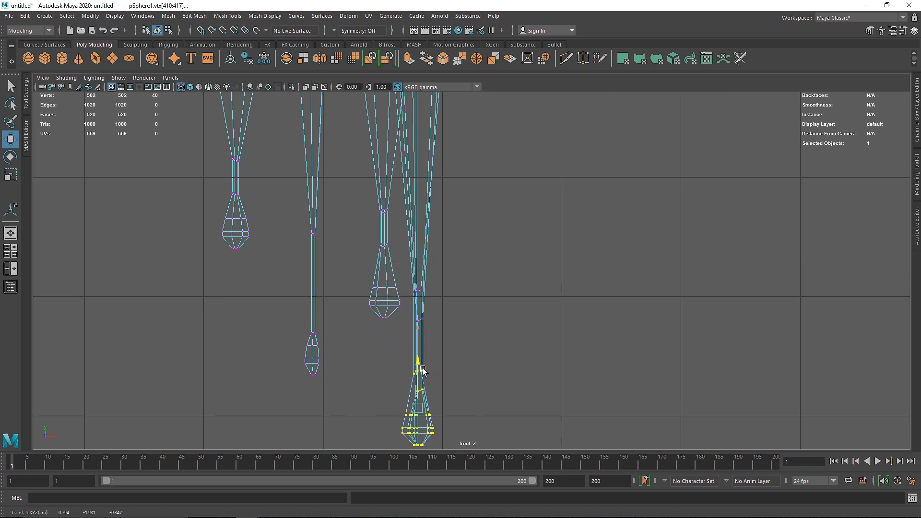
# - In the side view, select the longest outer drip's lower vertices and lower them, bringing its bulb to about Y -2.64
pyautogui.press('space')
pyautogui.press('space')
pyautogui.scroll(-4, 454, 335)
pyautogui.scroll(-7, 453, 338)
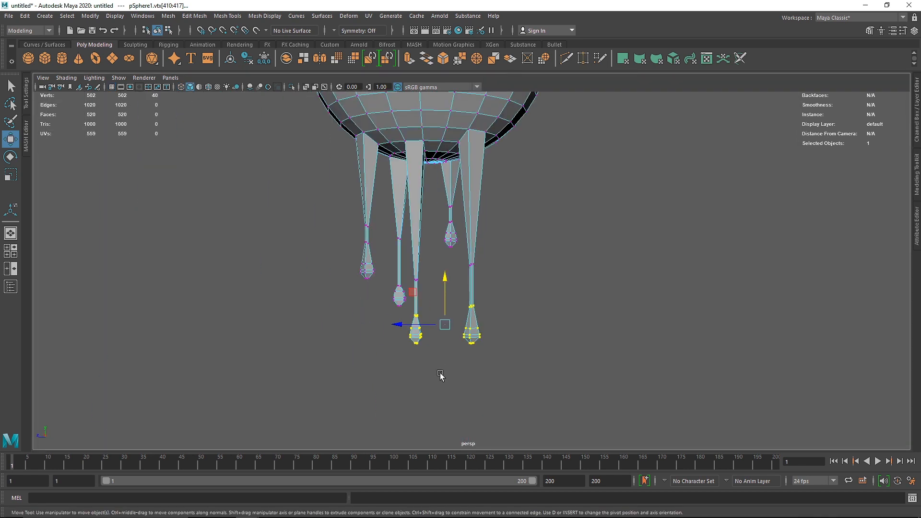
pyautogui.moveTo(440, 317)
pyautogui.keyDown('alt'); pyautogui.mouseDown()
pyautogui.moveTo(490, 335)
pyautogui.moveTo(384, 321)
pyautogui.moveTo(424, 326)
pyautogui.mouseUp(); pyautogui.keyUp('alt')
pyautogui.press('space')
pyautogui.press('space')
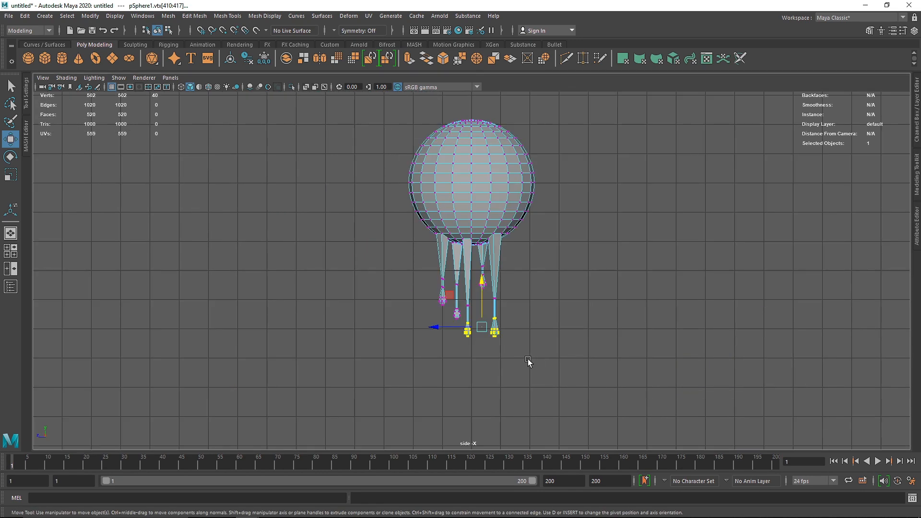
pyautogui.scroll(5, 528, 361)
pyautogui.scroll(-5, 581, 366)
pyautogui.scroll(3, 505, 315)
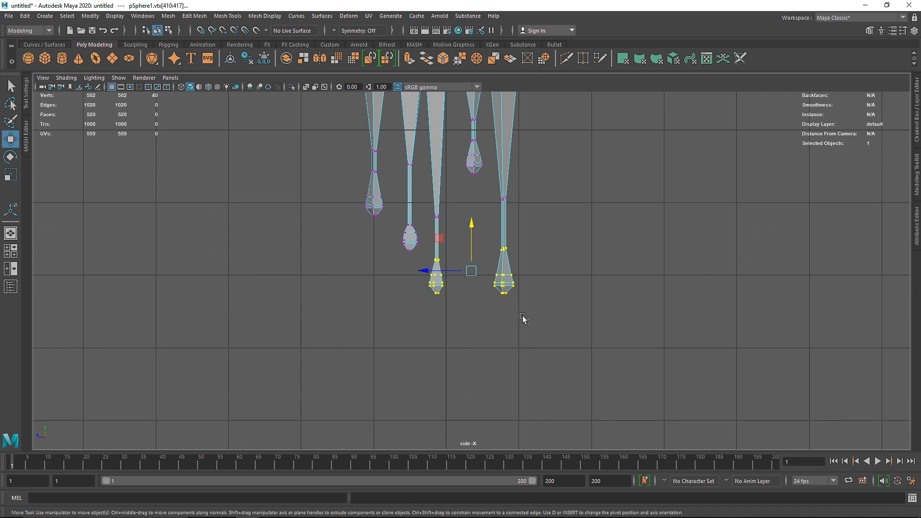
pyautogui.moveTo(527, 323); pyautogui.dragTo(486, 228)
pyautogui.moveTo(483, 175); pyautogui.dragTo(534, 294)
pyautogui.moveTo(504, 213); pyautogui.dragTo(504, 239)
pyautogui.moveTo(545, 359); pyautogui.dragTo(505, 280)
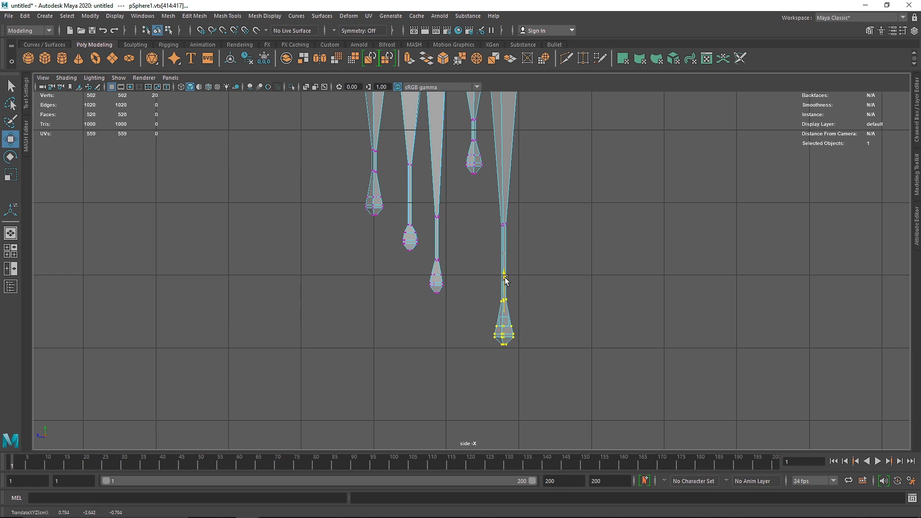
# - Scale up the bulb vertices of the two longest drips and position the second bulb at about Y -2.18
pyautogui.moveTo(566, 400); pyautogui.dragTo(457, 314)
pyautogui.press('r')
pyautogui.moveTo(504, 335); pyautogui.dragTo(516, 342)
pyautogui.moveTo(420, 269); pyautogui.dragTo(438, 273)
pyautogui.press('w')
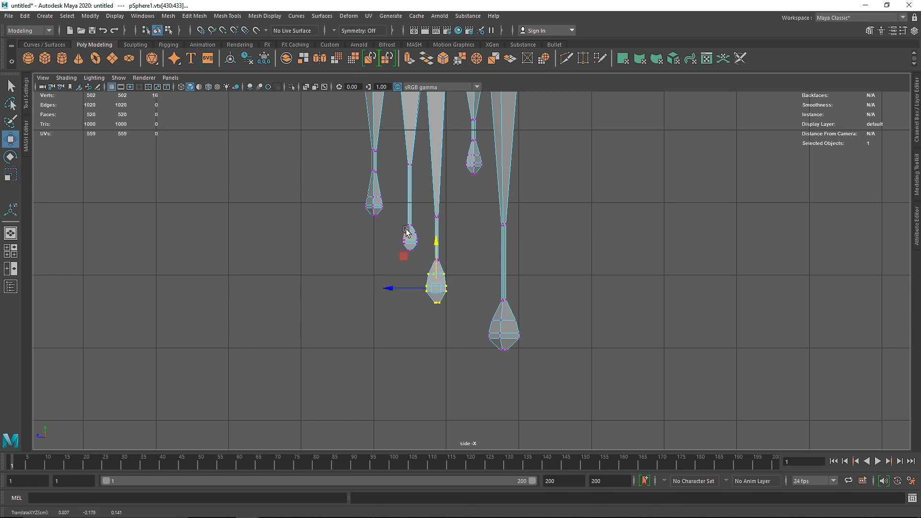
# - Enlarge the bulbs of the three shorter drips, scaling the shortest one by about 1.2
pyautogui.moveTo(396, 223); pyautogui.dragTo(426, 246)
pyautogui.press('r')
pyautogui.press('w')
pyautogui.moveTo(354, 185); pyautogui.dragTo(388, 214)
pyautogui.press('r')
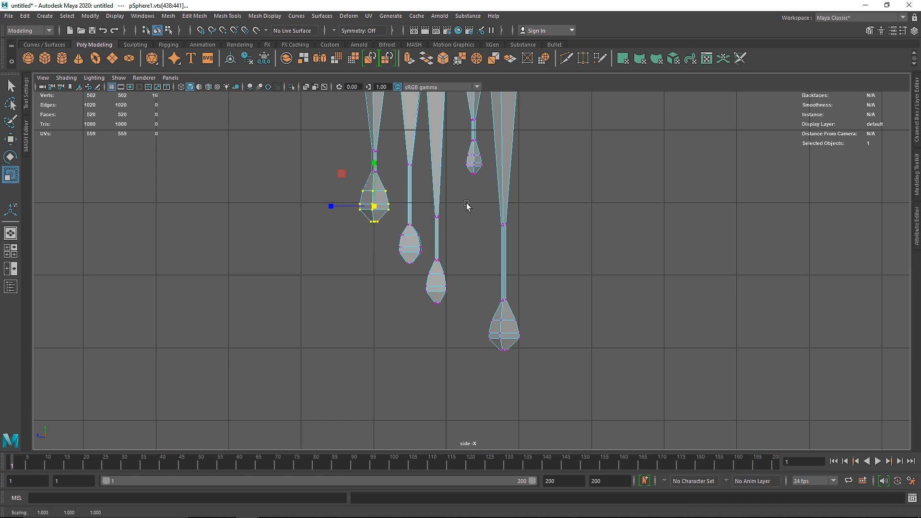
pyautogui.moveTo(458, 147); pyautogui.dragTo(486, 180)
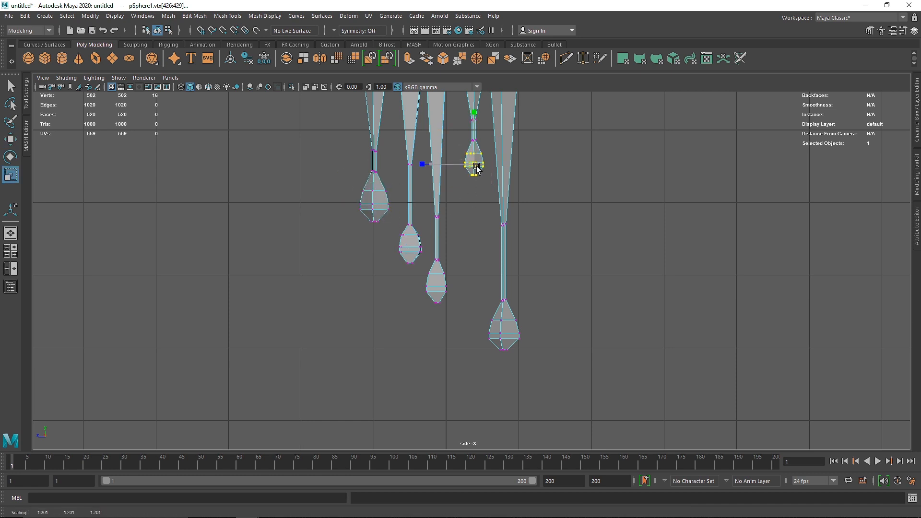
pyautogui.press('w')
# - Preview the reshaped drips in smooth mesh display from several angles in perspective, then restore the unsmoothed display
pyautogui.press('space')
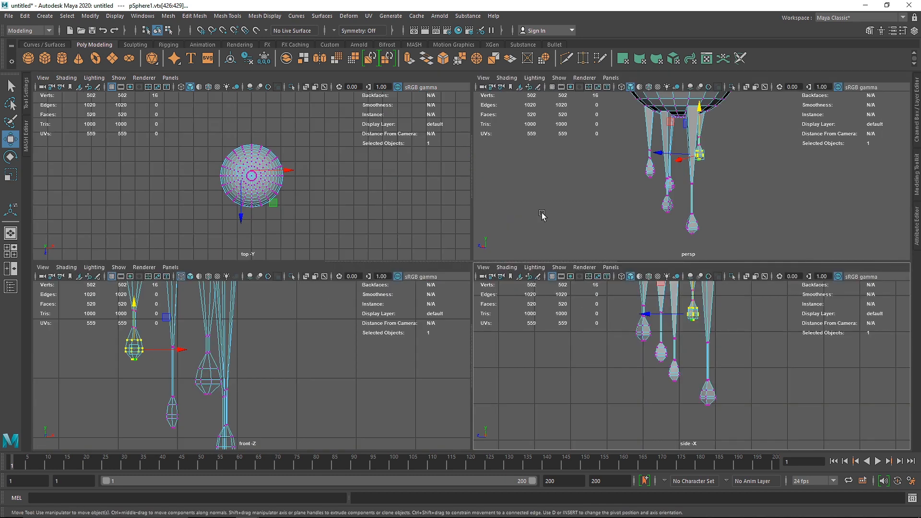
pyautogui.press('space')
pyautogui.keyDown('alt'); pyautogui.moveTo(574, 174); pyautogui.dragTo(648, 179); pyautogui.keyUp('alt')
pyautogui.press('3')
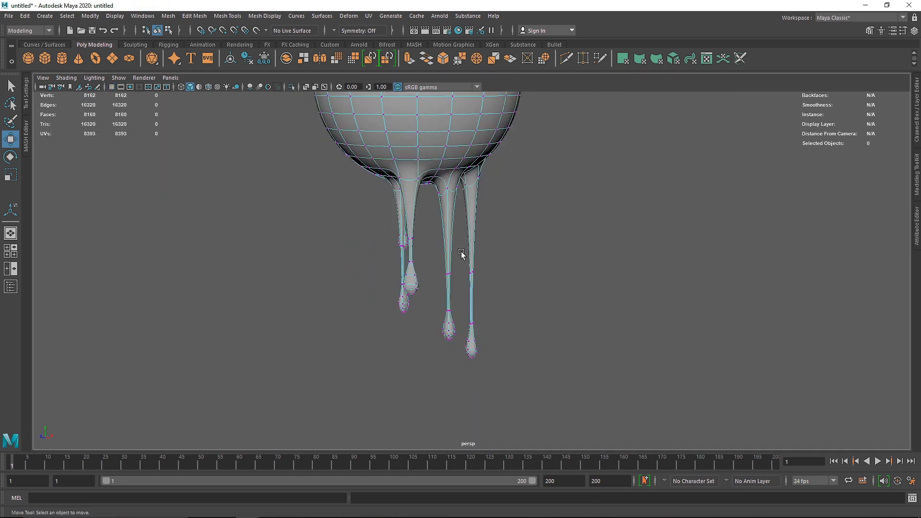
pyautogui.keyDown('alt'); pyautogui.moveTo(462, 255); pyautogui.dragTo(509, 245); pyautogui.keyUp('alt')
pyautogui.moveTo(466, 159); pyautogui.dragTo(508, 142, button='right')
pyautogui.click(598, 148)
pyautogui.keyDown('alt'); pyautogui.moveTo(575, 168); pyautogui.dragTo(404, 263); pyautogui.keyUp('alt')
pyautogui.scroll(5, 404, 263)
pyautogui.keyDown('alt'); pyautogui.moveTo(323, 279); pyautogui.dragTo(482, 281, button='middle'); pyautogui.keyUp('alt')
pyautogui.scroll(1, 483, 281)
pyautogui.press('1')
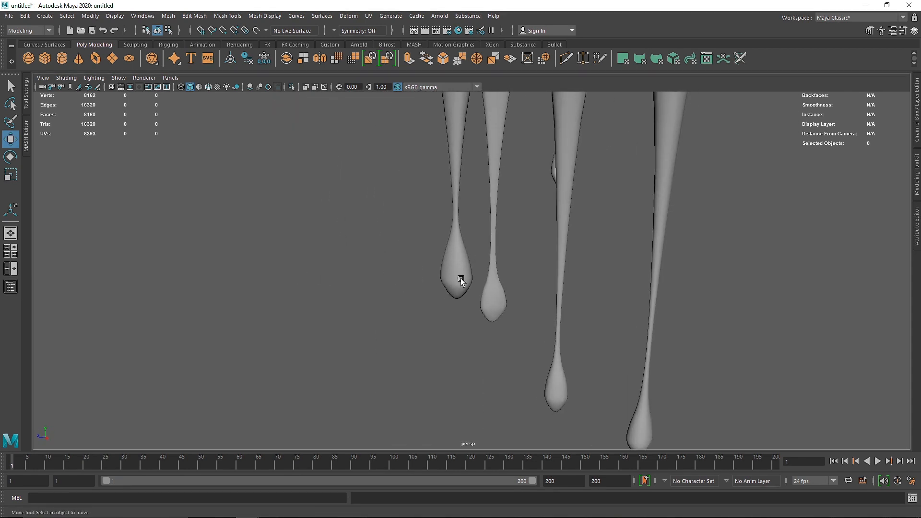
# - Select the edge loop around the nearest drip's bulb for scaling, and switch back to vertex selection
pyautogui.moveTo(458, 250); pyautogui.dragTo(461, 216, button='right')
pyautogui.keyDown('alt'); pyautogui.moveTo(458, 268); pyautogui.dragTo(401, 258); pyautogui.keyUp('alt')
pyautogui.doubleClick(451, 256)
pyautogui.press('r')
pyautogui.keyDown('alt'); pyautogui.moveTo(402, 258); pyautogui.dragTo(446, 269); pyautogui.keyUp('alt')
pyautogui.moveTo(446, 269); pyautogui.dragTo(373, 224, button='right')
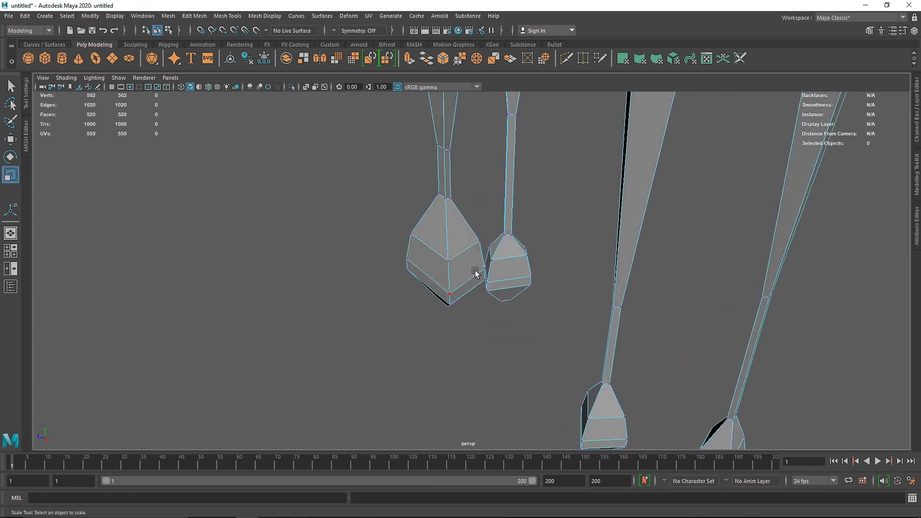
# - Return to object selection and deselect the dripping sphere
pyautogui.scroll(-8, 473, 270)
pyautogui.keyDown('alt'); pyautogui.moveTo(470, 271); pyautogui.dragTo(515, 183); pyautogui.keyUp('alt')
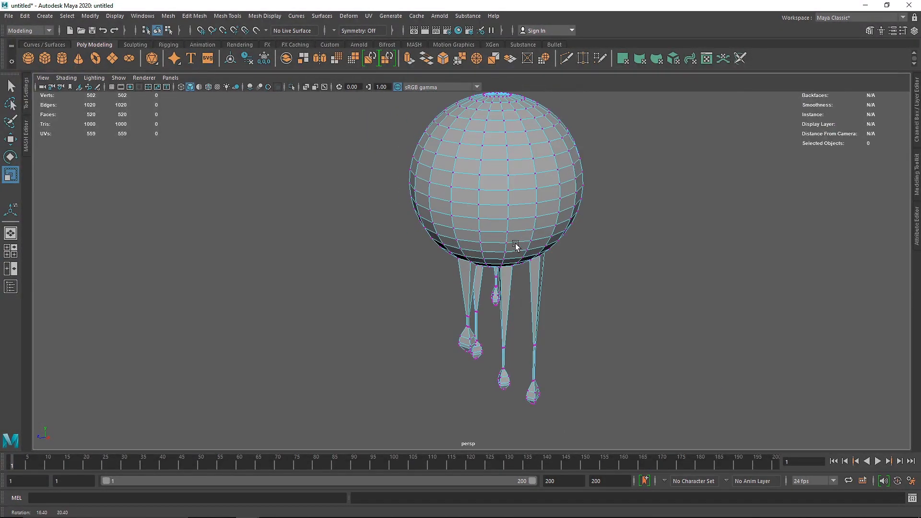
pyautogui.moveTo(514, 183); pyautogui.dragTo(605, 128, button='right')
pyautogui.keyDown('alt'); pyautogui.moveTo(604, 201); pyautogui.dragTo(583, 170); pyautogui.keyUp('alt')
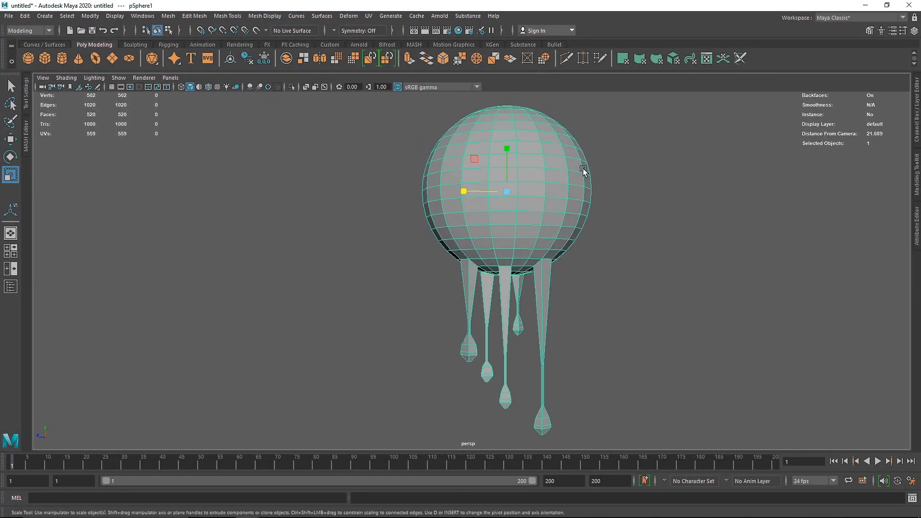
pyautogui.click(347, 147)
# - Try the Wax sculpting brush on the sphere, undo the stroke and return to the selection tool
pyautogui.click(135, 44)
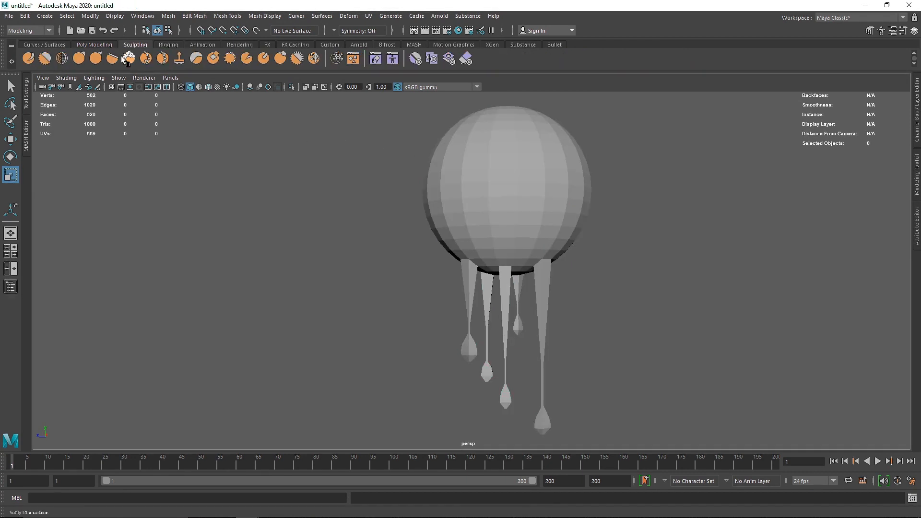
pyautogui.click(196, 59)
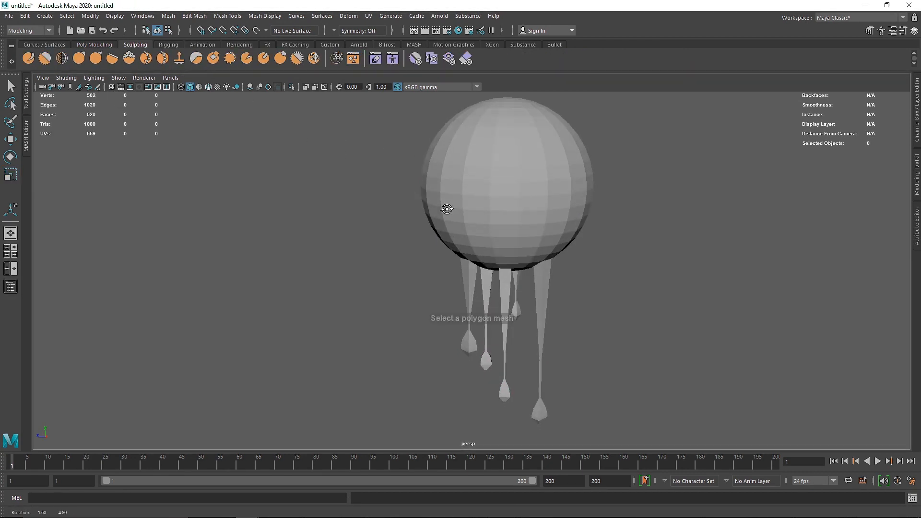
pyautogui.click(522, 163)
pyautogui.moveTo(523, 163)
pyautogui.mouseDown()
pyautogui.moveTo(505, 144)
pyautogui.moveTo(539, 180)
pyautogui.moveTo(506, 208)
pyautogui.moveTo(567, 202)
pyautogui.moveTo(359, 144)
pyautogui.mouseUp()
pyautogui.hotkey('ctrl', 'z')
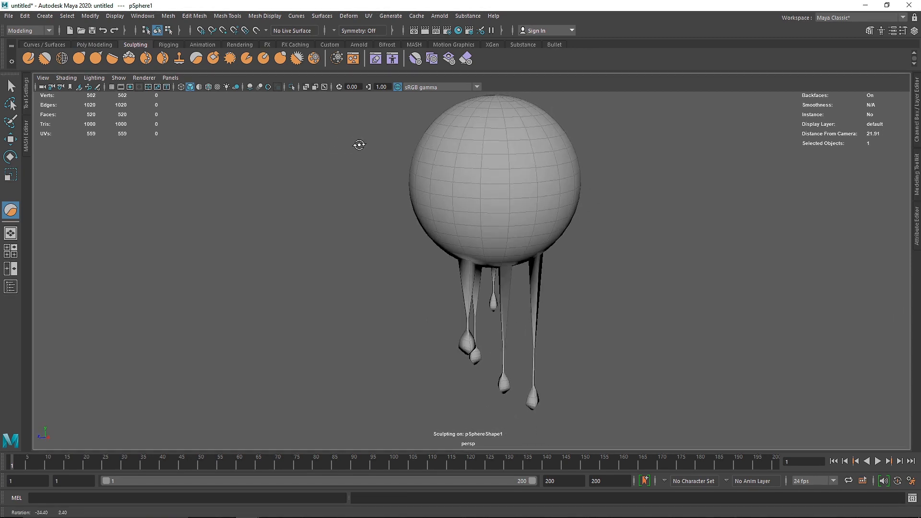
pyautogui.click(6, 84)
# - Smooth the dripping sphere mesh with 4 divisions and deselect it
pyautogui.click(168, 16)
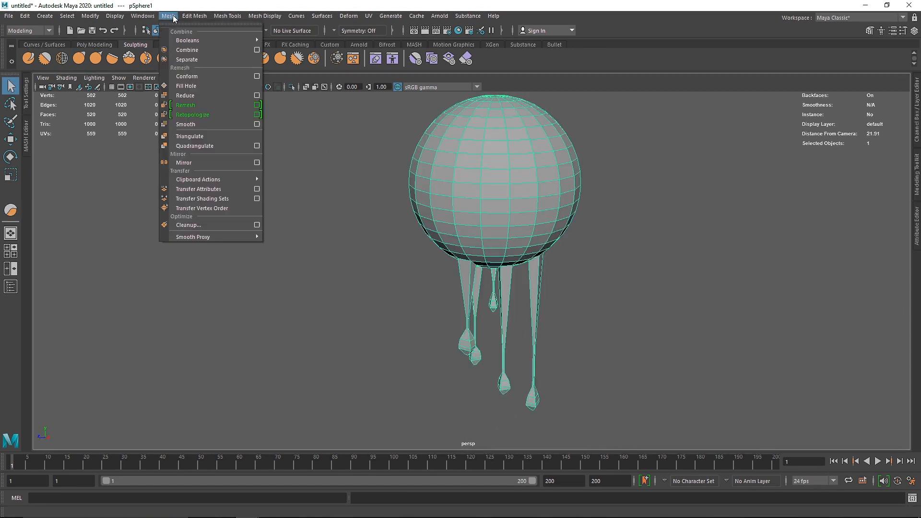
pyautogui.click(192, 124)
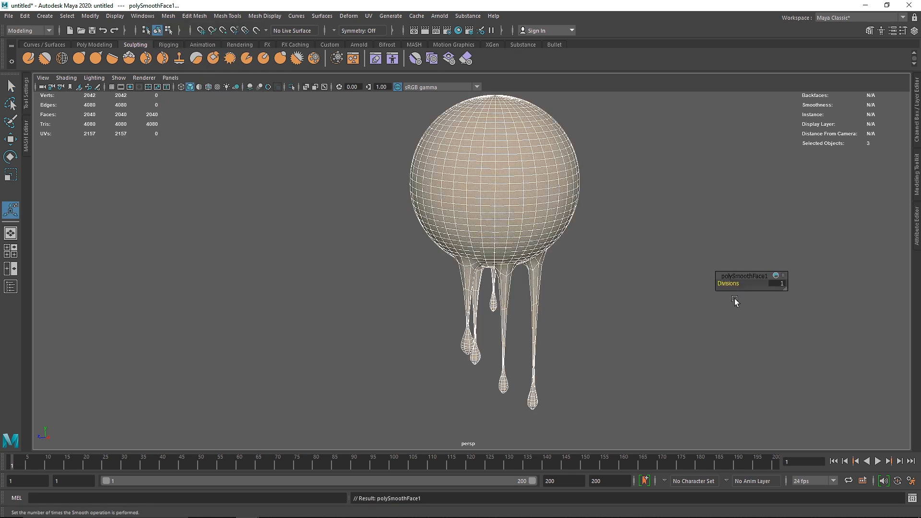
pyautogui.moveTo(721, 282); pyautogui.dragTo(730, 282)
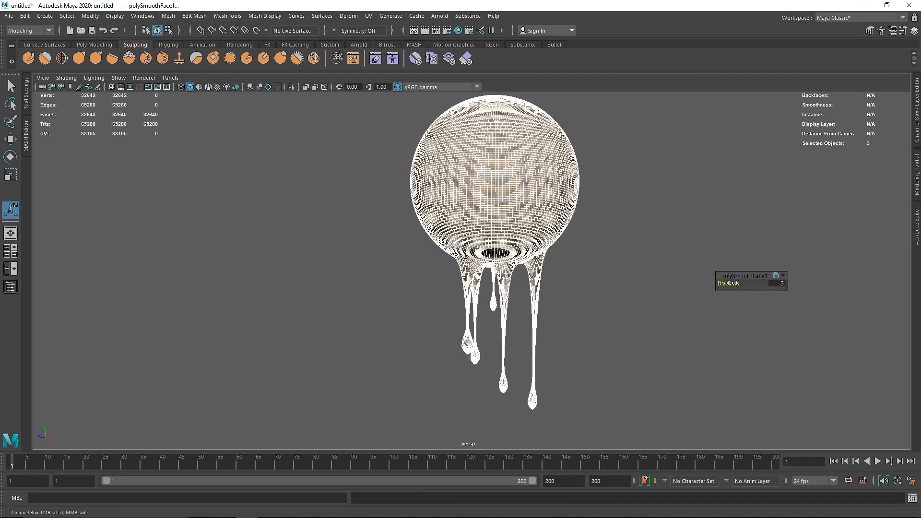
pyautogui.moveTo(732, 283); pyautogui.dragTo(735, 286)
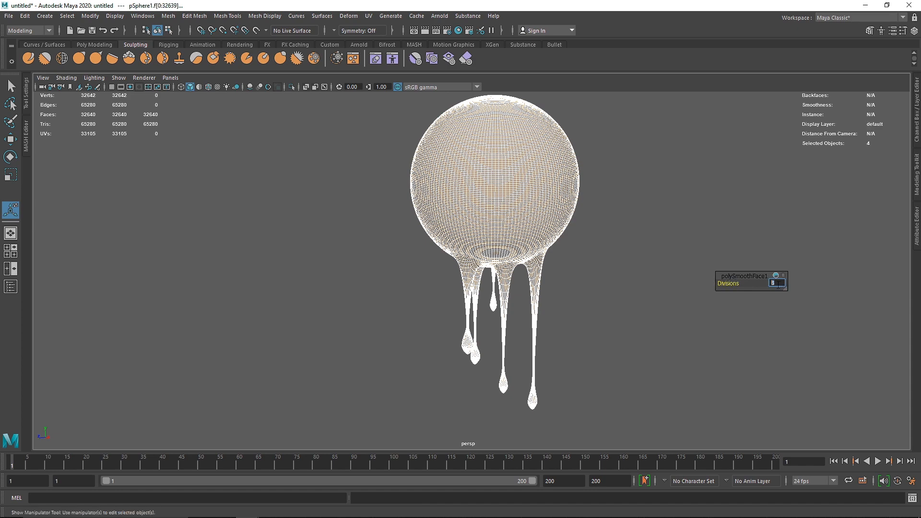
pyautogui.press('Return')
pyautogui.click(628, 224)
# - Inspect the smoothed sphere and its drips from several angles and distances
pyautogui.keyDown('alt'); pyautogui.moveTo(581, 177); pyautogui.dragTo(509, 218, button='middle'); pyautogui.keyUp('alt')
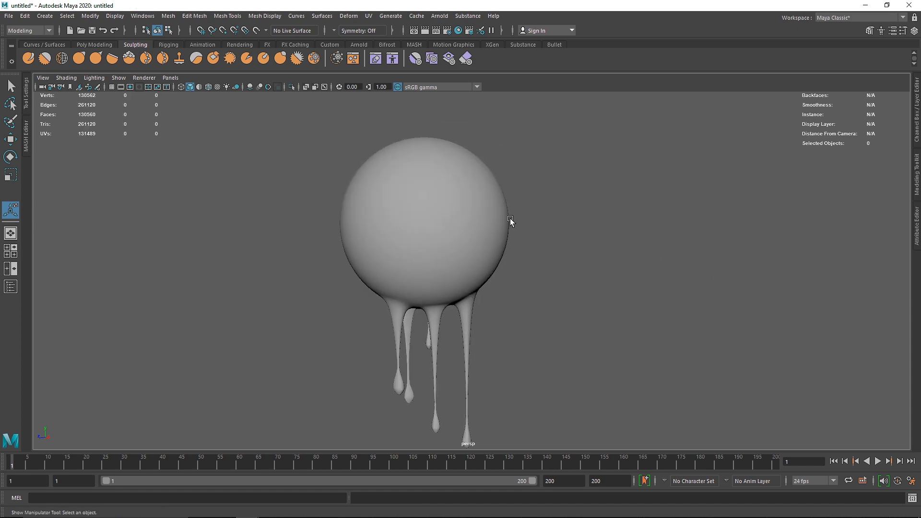
pyautogui.click(490, 228)
pyautogui.keyDown('alt'); pyautogui.moveTo(518, 286); pyautogui.dragTo(456, 283); pyautogui.keyUp('alt')
pyautogui.click(537, 281)
pyautogui.scroll(4, 451, 269)
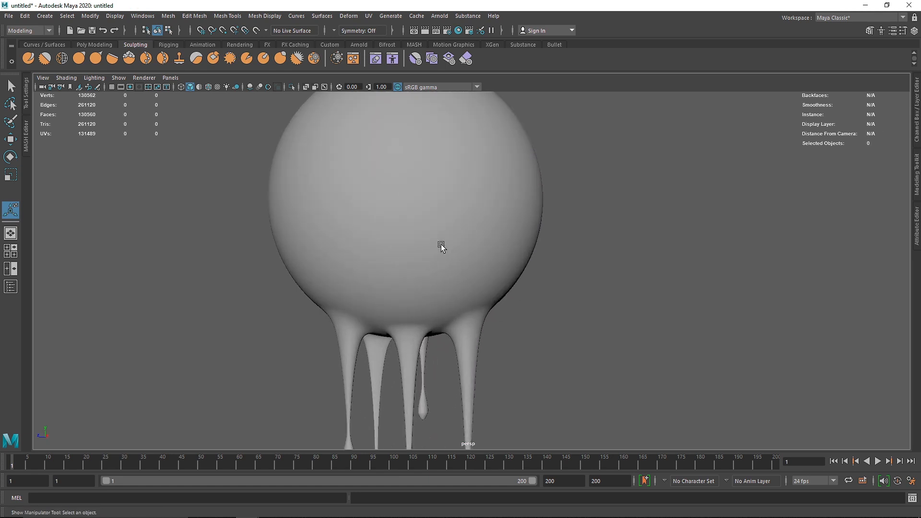
pyautogui.keyDown('alt'); pyautogui.moveTo(445, 240); pyautogui.dragTo(472, 311, button='middle'); pyautogui.keyUp('alt')
pyautogui.scroll(-4, 451, 288)
pyautogui.keyDown('alt'); pyautogui.moveTo(430, 266); pyautogui.dragTo(414, 300); pyautogui.keyUp('alt')
pyautogui.keyDown('alt'); pyautogui.moveTo(405, 234); pyautogui.dragTo(406, 292, button='middle'); pyautogui.keyUp('alt')
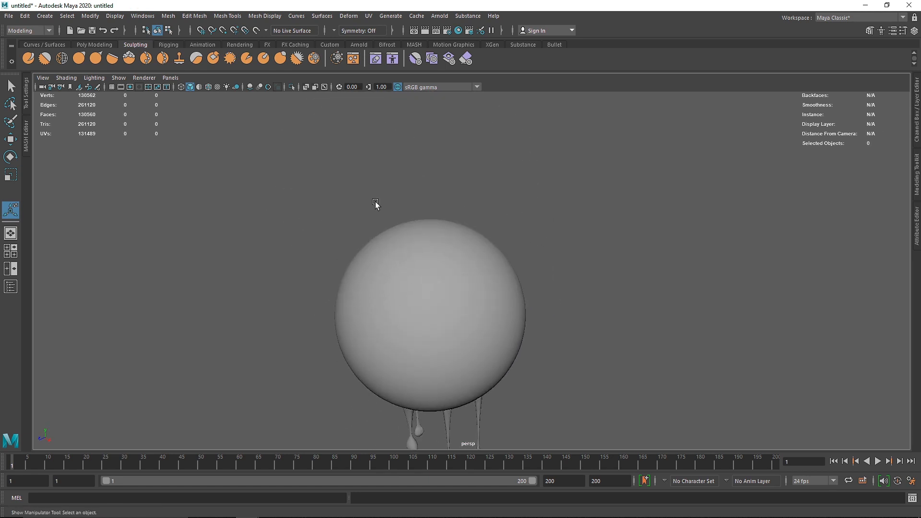
pyautogui.keyDown('alt'); pyautogui.moveTo(422, 283); pyautogui.dragTo(456, 272); pyautogui.keyUp('alt')
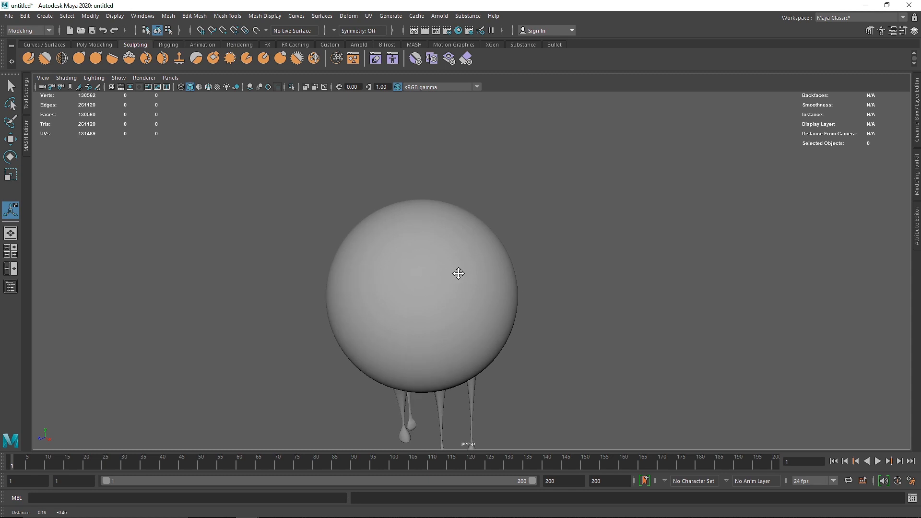
# - Activate the Wax sculpting tool and select the dripping sphere for sculpting
pyautogui.click(193, 58)
pyautogui.scroll(4, 420, 239)
pyautogui.click(419, 242)
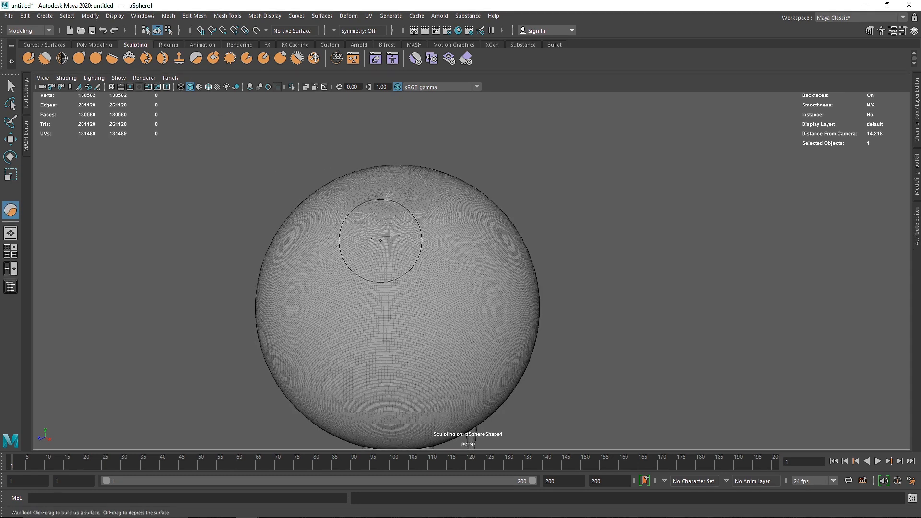
pyautogui.keyDown('alt'); pyautogui.moveTo(393, 210); pyautogui.dragTo(407, 218); pyautogui.keyUp('alt')
pyautogui.moveTo(407, 218)
pyautogui.keyDown('alt'); pyautogui.mouseDown(button='middle')
pyautogui.moveTo(454, 238)
pyautogui.moveTo(438, 259)
pyautogui.mouseUp(button='middle'); pyautogui.keyUp('alt')
pyautogui.scroll(2, 455, 242)
pyautogui.scroll(1, 450, 265)
pyautogui.moveTo(454, 264)
pyautogui.mouseDown()
pyautogui.moveTo(508, 278)
pyautogui.moveTo(401, 262)
pyautogui.moveTo(441, 247)
pyautogui.moveTo(499, 262)
pyautogui.mouseUp()
pyautogui.moveTo(476, 307)
pyautogui.keyDown('alt'); pyautogui.mouseDown()
pyautogui.moveTo(443, 257)
pyautogui.moveTo(450, 266)
pyautogui.mouseUp(); pyautogui.keyUp('alt')
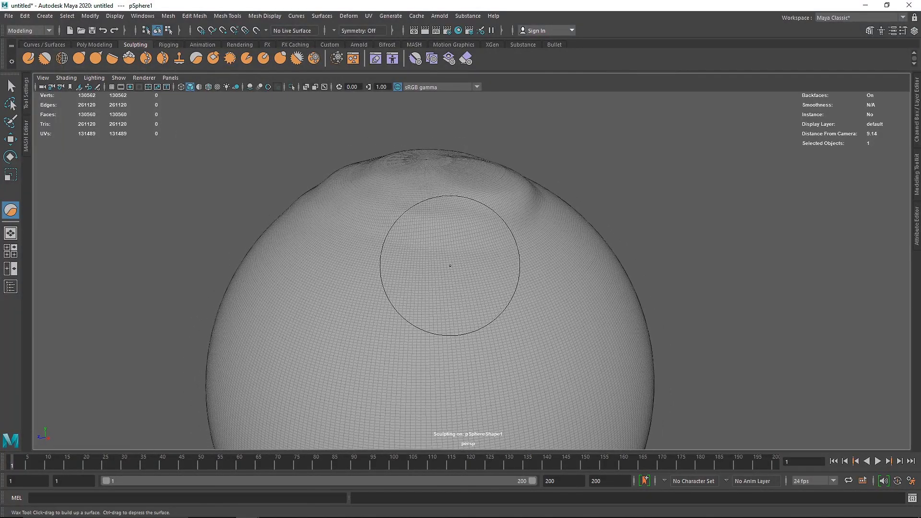
pyautogui.hotkey('ctrl', 'z')
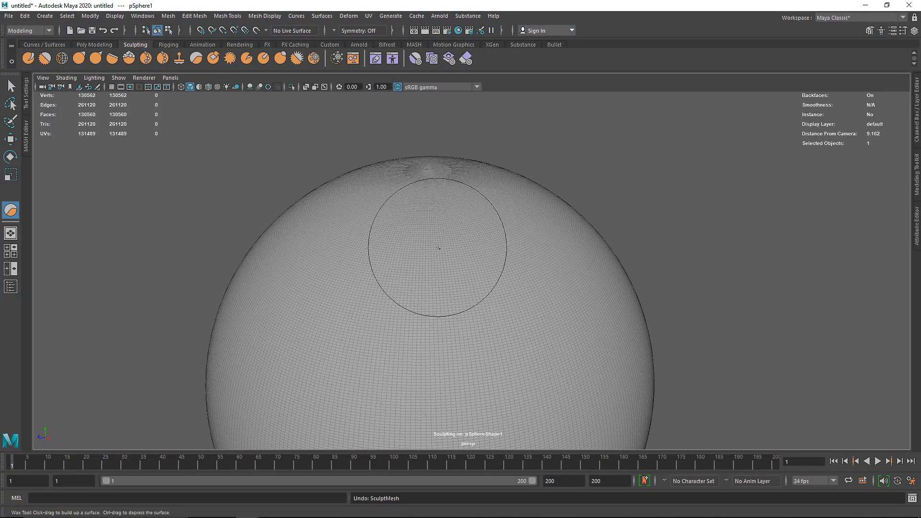
# - Carve a deep, irregular round hollow into the top of the sphere by depressing the surface with the Wax brush
pyautogui.keyDown('alt'); pyautogui.moveTo(437, 248); pyautogui.dragTo(452, 259); pyautogui.keyUp('alt')
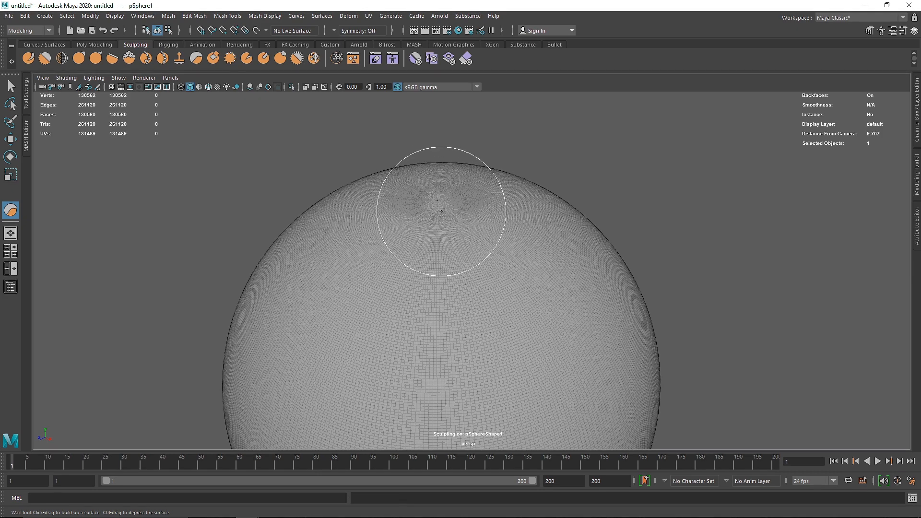
pyautogui.moveTo(441, 211)
pyautogui.keyDown('ctrl'); pyautogui.mouseDown()
pyautogui.moveTo(370, 211)
pyautogui.moveTo(458, 246)
pyautogui.mouseUp(); pyautogui.keyUp('ctrl')
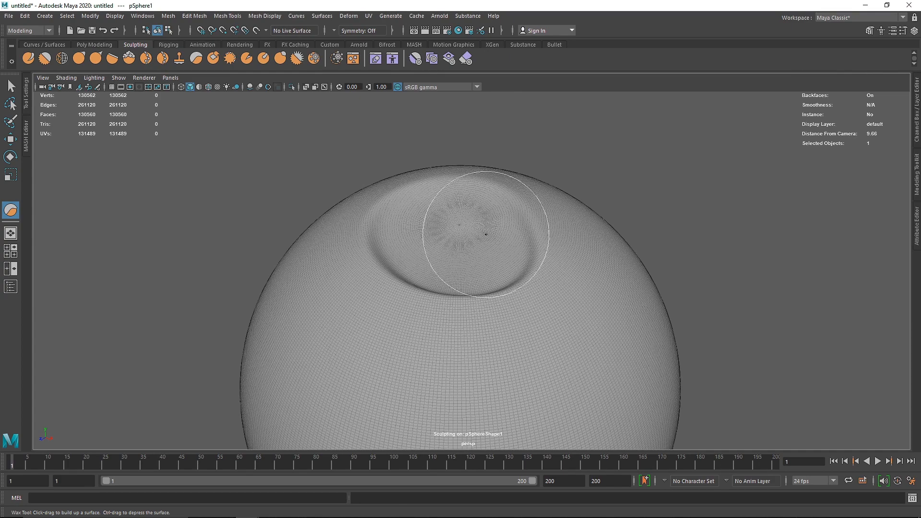
pyautogui.moveTo(472, 225)
pyautogui.keyDown('alt'); pyautogui.mouseDown()
pyautogui.moveTo(477, 251)
pyautogui.moveTo(465, 262)
pyautogui.mouseUp(); pyautogui.keyUp('alt')
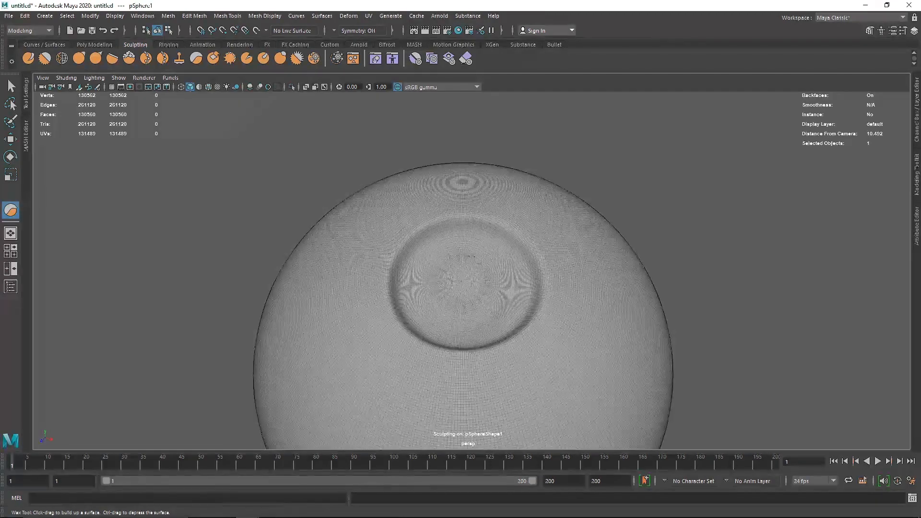
pyautogui.moveTo(456, 250)
pyautogui.mouseDown()
pyautogui.moveTo(469, 272)
pyautogui.moveTo(454, 272)
pyautogui.moveTo(451, 241)
pyautogui.mouseUp()
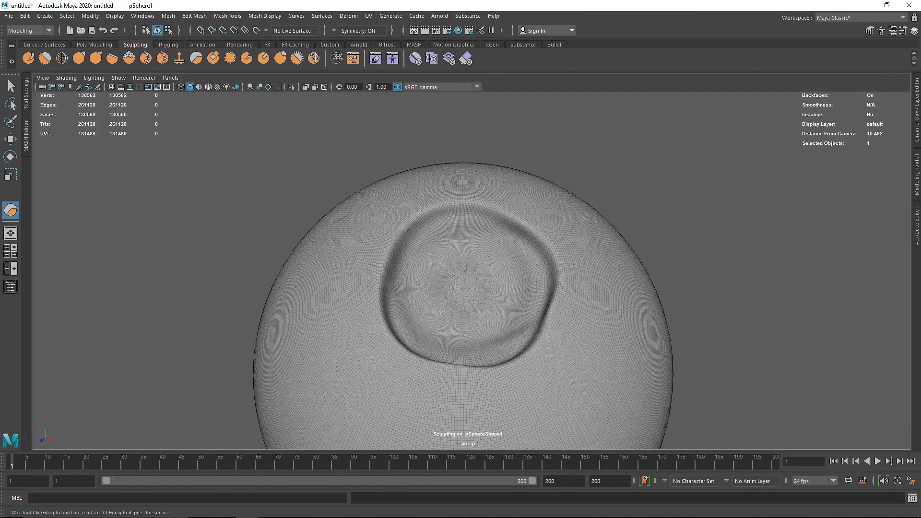
pyautogui.moveTo(473, 279)
pyautogui.keyDown('alt'); pyautogui.mouseDown()
pyautogui.moveTo(499, 279)
pyautogui.moveTo(473, 257)
pyautogui.moveTo(479, 278)
pyautogui.moveTo(489, 275)
pyautogui.moveTo(465, 272)
pyautogui.moveTo(489, 286)
pyautogui.mouseUp(); pyautogui.keyUp('alt')
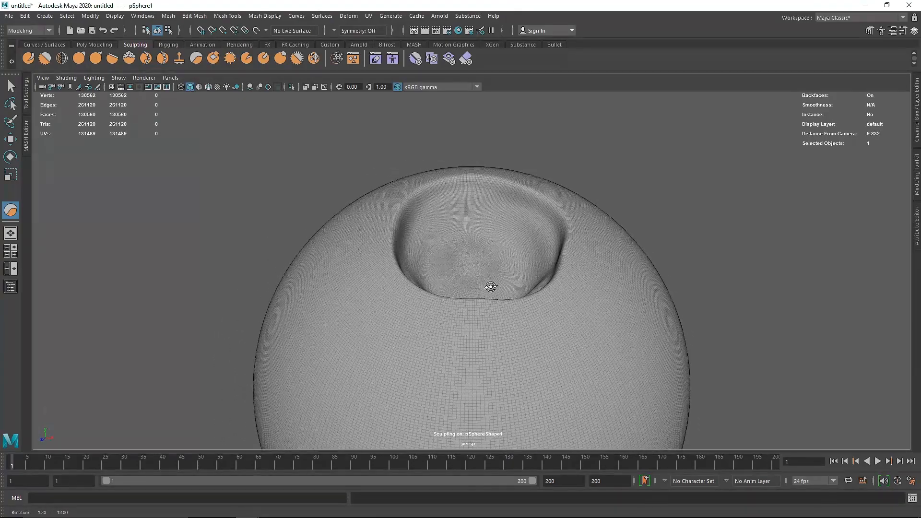
pyautogui.keyDown('alt'); pyautogui.moveTo(407, 180); pyautogui.dragTo(383, 189, button='middle'); pyautogui.keyUp('alt')
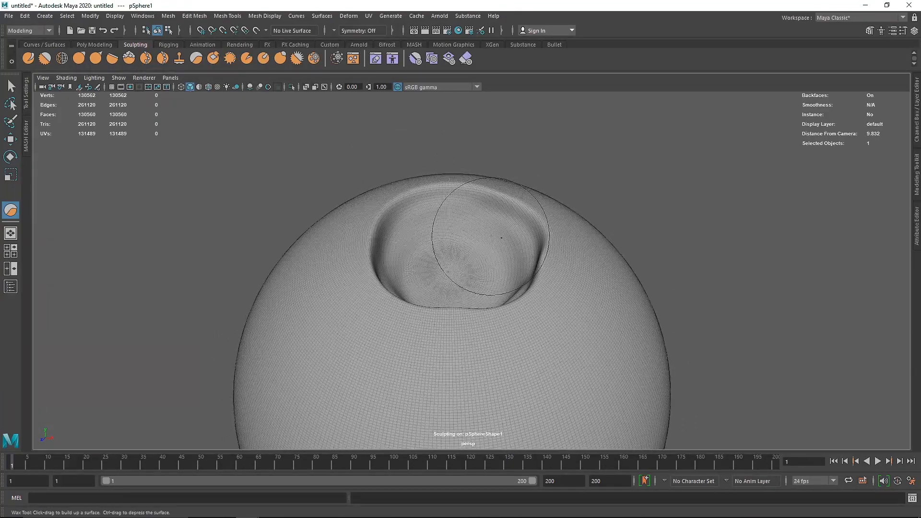
pyautogui.keyDown('alt'); pyautogui.moveTo(469, 317); pyautogui.dragTo(455, 224, button='middle'); pyautogui.keyUp('alt')
pyautogui.moveTo(459, 269); pyautogui.dragTo(449, 340)
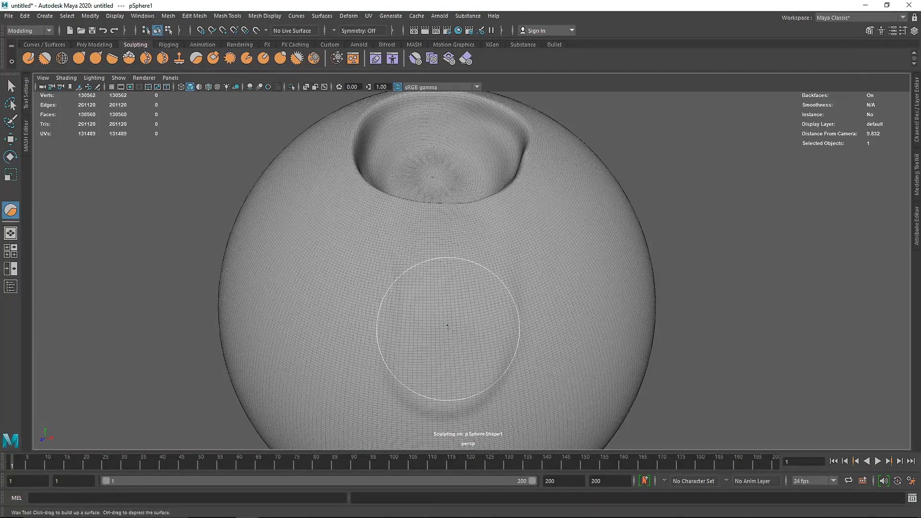
pyautogui.hotkey('ctrl', 'z')
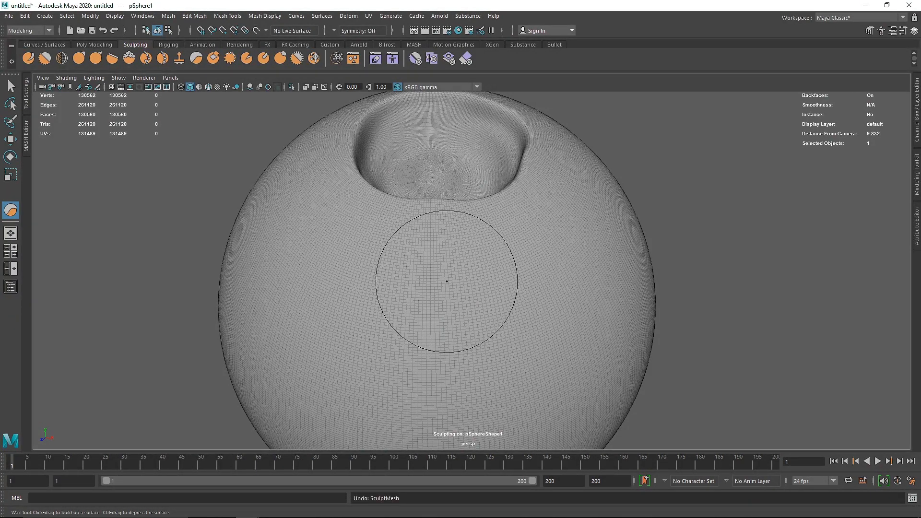
pyautogui.moveTo(448, 279); pyautogui.dragTo(423, 279)
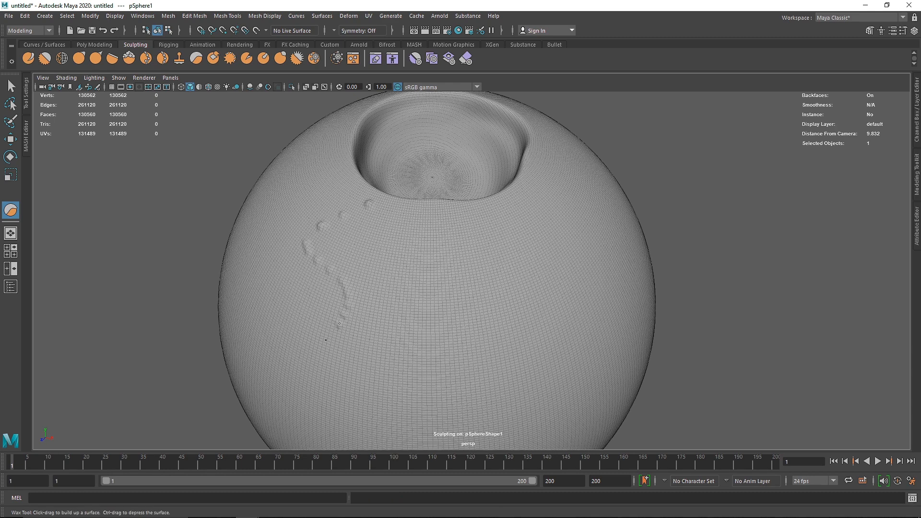
pyautogui.hotkey('ctrl', 'z')
pyautogui.hotkey('ctrl', 'z')
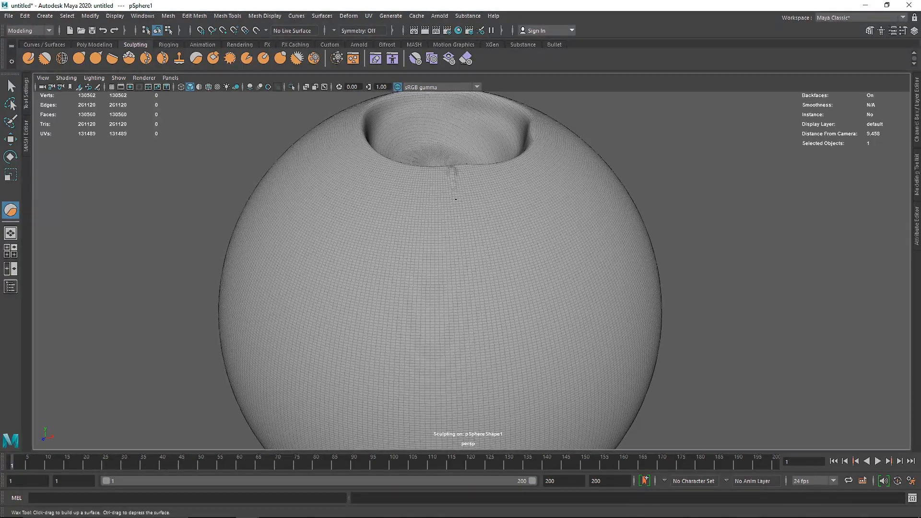
pyautogui.moveTo(456, 199)
pyautogui.mouseDown()
pyautogui.moveTo(477, 331)
pyautogui.moveTo(472, 396)
pyautogui.mouseUp()
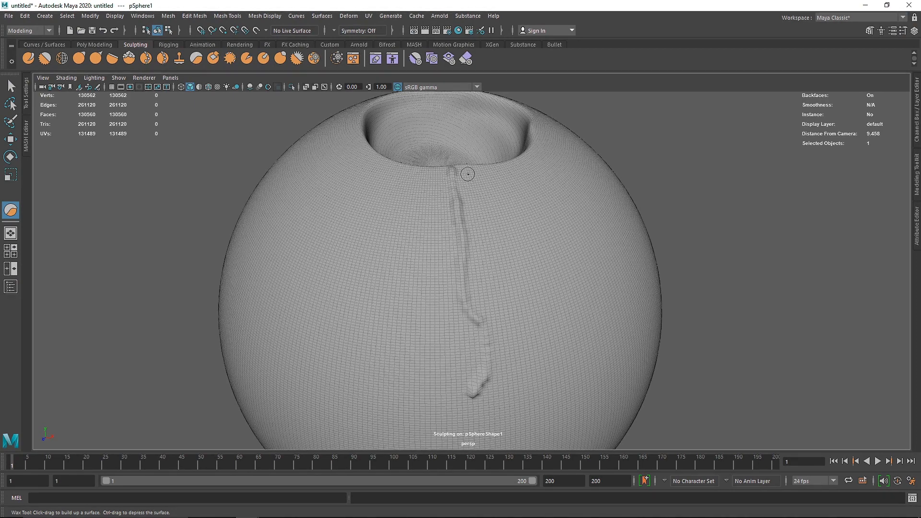
pyautogui.hotkey('ctrl', 'z')
# - Build up a thick, uneven raised rim all around the top hollow with a small Wax brush
pyautogui.moveTo(469, 241)
pyautogui.keyDown('alt'); pyautogui.mouseDown()
pyautogui.moveTo(445, 271)
pyautogui.moveTo(432, 245)
pyautogui.moveTo(432, 261)
pyautogui.moveTo(511, 247)
pyautogui.moveTo(531, 205)
pyautogui.moveTo(518, 157)
pyautogui.moveTo(477, 144)
pyautogui.mouseUp(); pyautogui.keyUp('alt')
pyautogui.press('b')
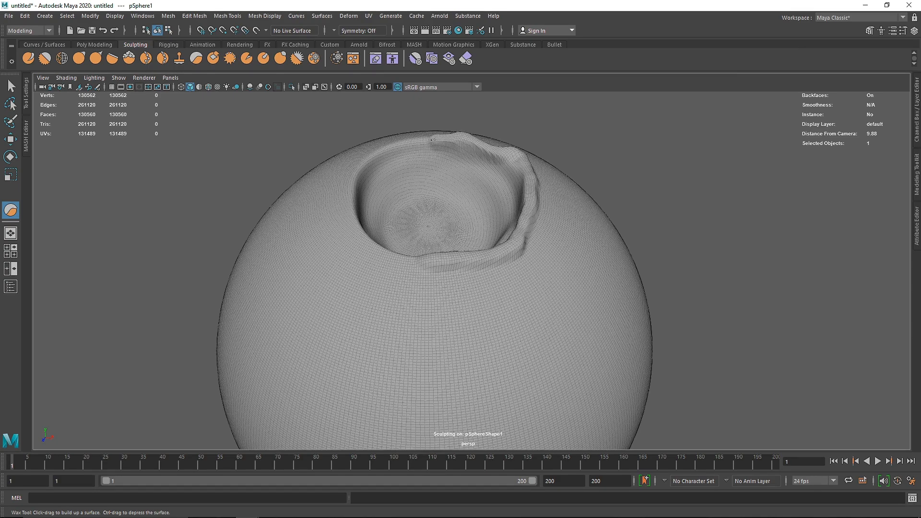
pyautogui.moveTo(385, 148)
pyautogui.mouseDown()
pyautogui.moveTo(363, 164)
pyautogui.moveTo(355, 218)
pyautogui.mouseUp()
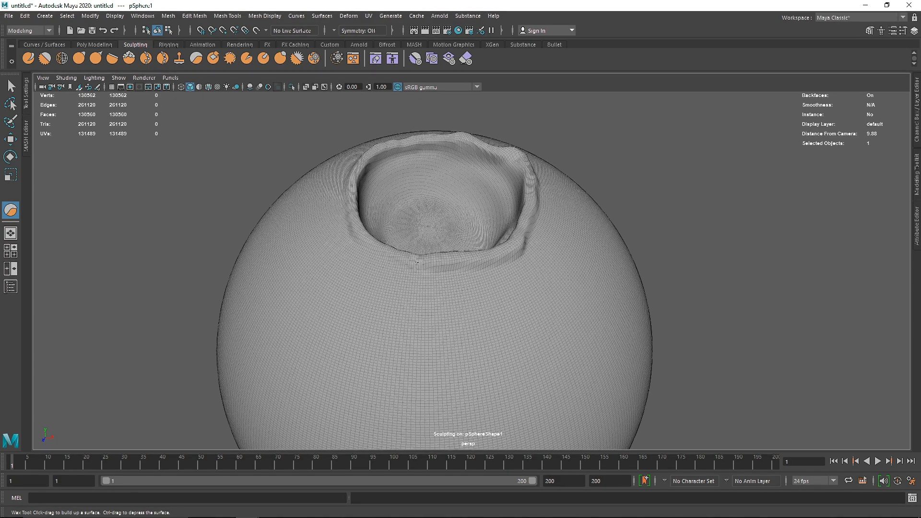
pyautogui.moveTo(417, 262); pyautogui.dragTo(430, 263)
pyautogui.moveTo(430, 264)
pyautogui.keyDown('alt'); pyautogui.mouseDown()
pyautogui.moveTo(459, 306)
pyautogui.moveTo(458, 294)
pyautogui.mouseUp(); pyautogui.keyUp('alt')
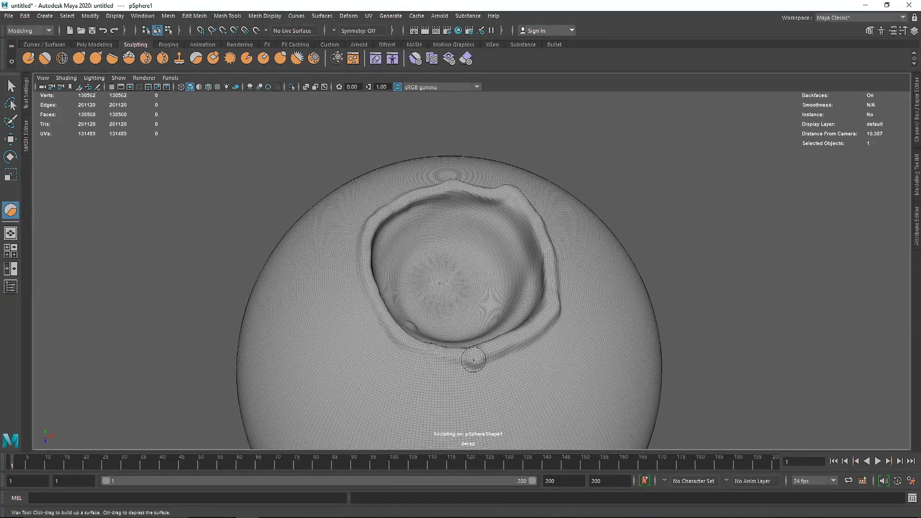
pyautogui.moveTo(473, 359)
pyautogui.mouseDown()
pyautogui.moveTo(407, 349)
pyautogui.moveTo(373, 316)
pyautogui.moveTo(359, 268)
pyautogui.moveTo(482, 185)
pyautogui.moveTo(551, 298)
pyautogui.moveTo(427, 369)
pyautogui.moveTo(359, 221)
pyautogui.moveTo(455, 375)
pyautogui.moveTo(514, 191)
pyautogui.moveTo(377, 202)
pyautogui.mouseUp()
pyautogui.moveTo(416, 231)
pyautogui.keyDown('alt'); pyautogui.mouseDown()
pyautogui.moveTo(417, 198)
pyautogui.moveTo(405, 202)
pyautogui.moveTo(411, 242)
pyautogui.moveTo(341, 206)
pyautogui.mouseUp(); pyautogui.keyUp('alt')
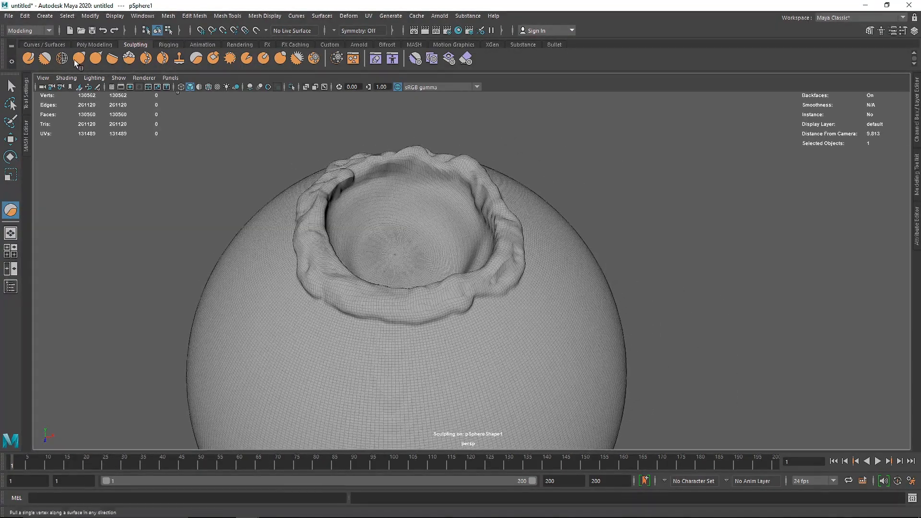
# - Soften the bumpy rim around the hollow from all sides with an enlarged Smooth sculpting brush
pyautogui.click(45, 58)
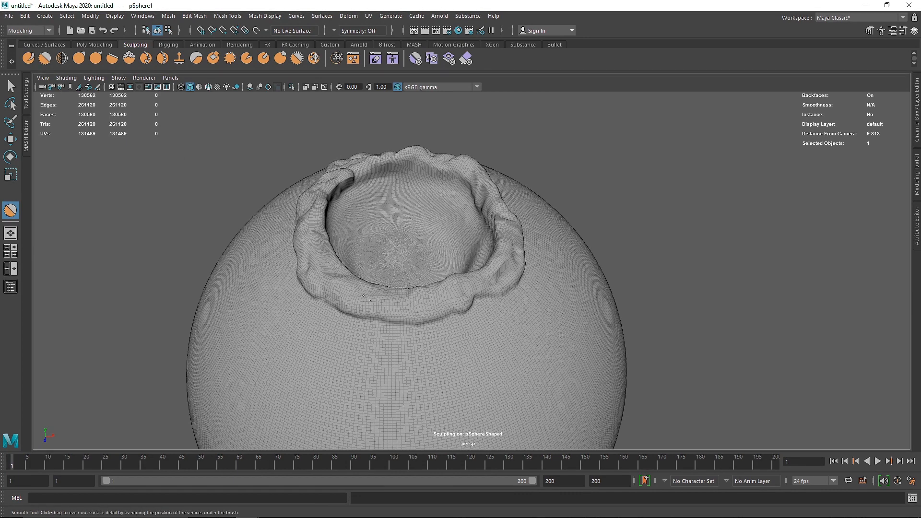
pyautogui.press('b')
pyautogui.moveTo(375, 307); pyautogui.dragTo(382, 303)
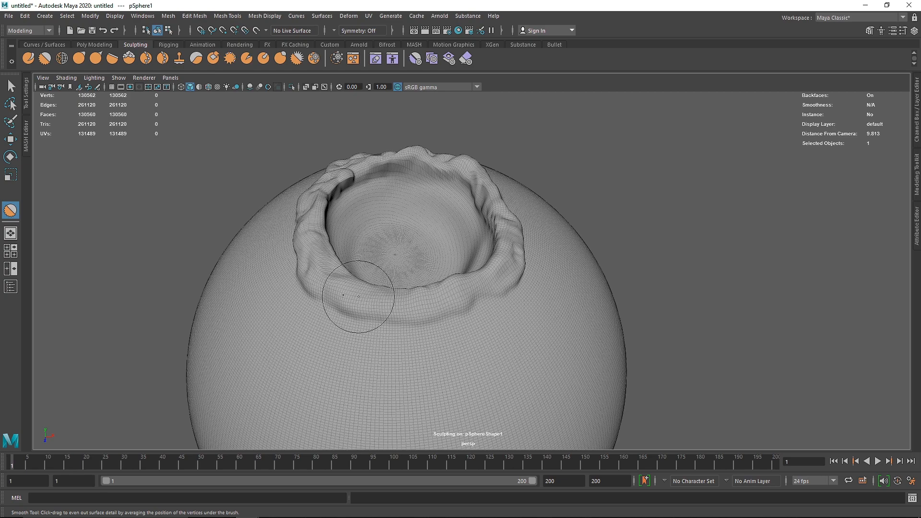
pyautogui.keyDown('alt'); pyautogui.moveTo(358, 297); pyautogui.dragTo(422, 307); pyautogui.keyUp('alt')
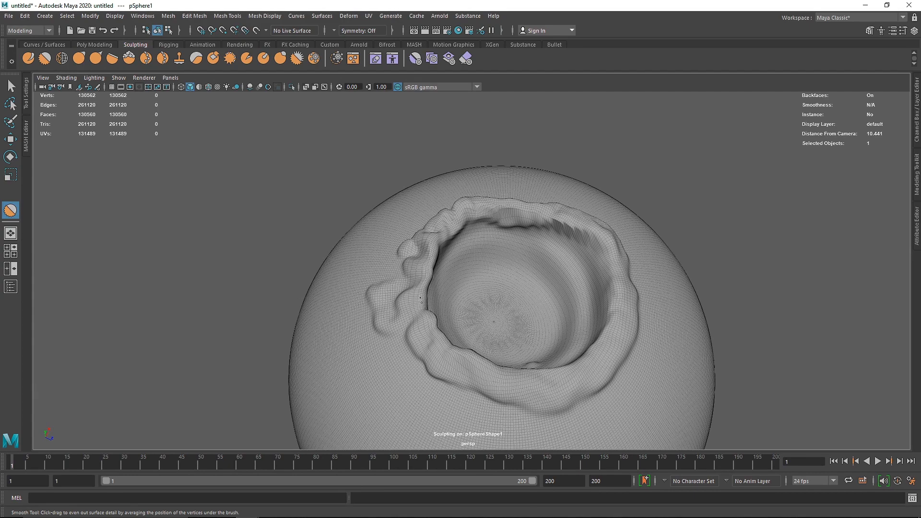
pyautogui.keyDown('alt'); pyautogui.moveTo(404, 244); pyautogui.dragTo(493, 251); pyautogui.keyUp('alt')
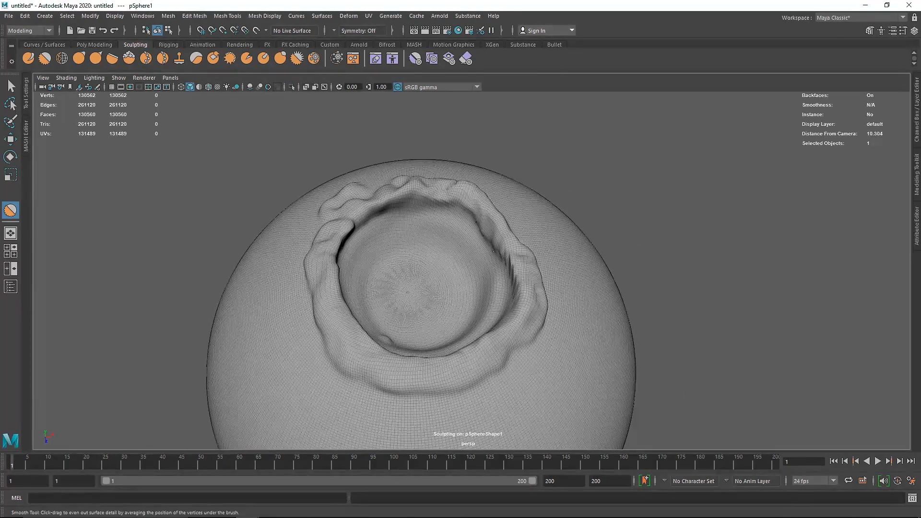
pyautogui.keyDown('alt'); pyautogui.moveTo(510, 290); pyautogui.dragTo(452, 288); pyautogui.keyUp('alt')
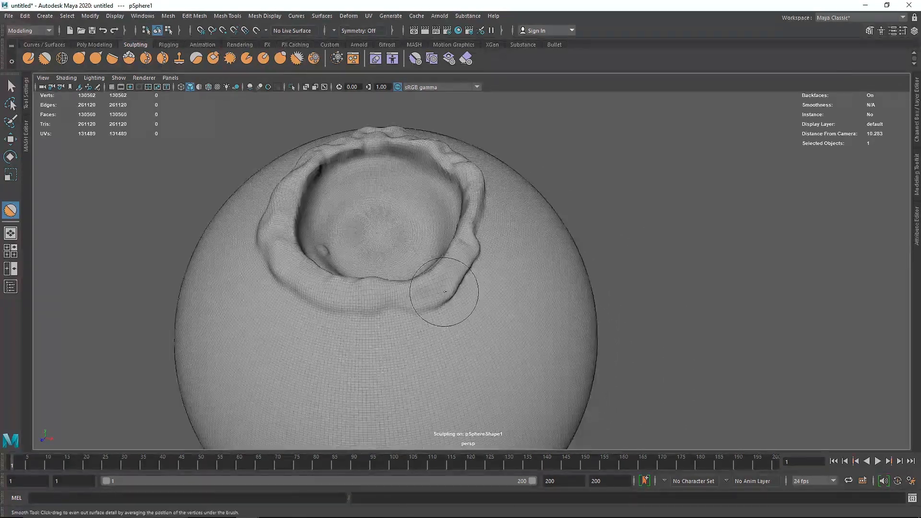
pyautogui.keyDown('alt'); pyautogui.moveTo(473, 179); pyautogui.dragTo(470, 203); pyautogui.keyUp('alt')
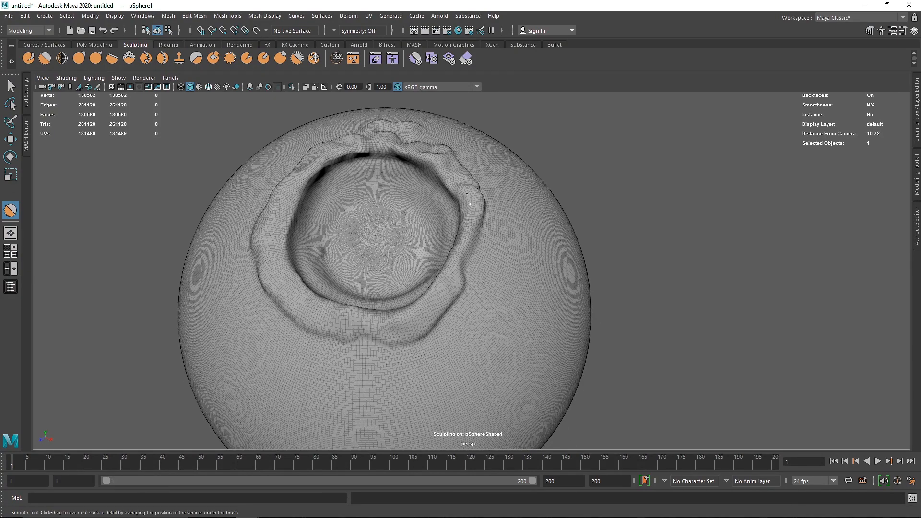
pyautogui.moveTo(406, 261)
pyautogui.keyDown('alt'); pyautogui.mouseDown()
pyautogui.moveTo(409, 234)
pyautogui.moveTo(394, 263)
pyautogui.mouseUp(); pyautogui.keyUp('alt')
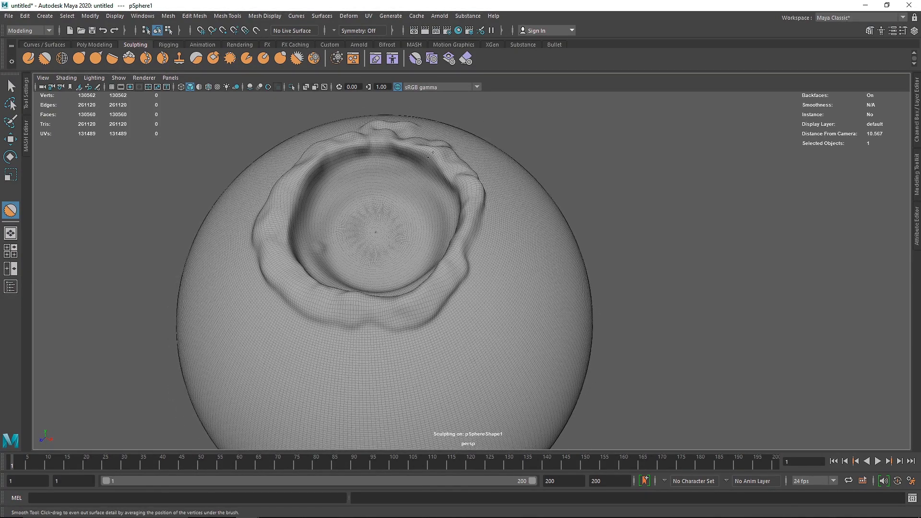
pyautogui.keyDown('alt'); pyautogui.moveTo(437, 162); pyautogui.dragTo(475, 188); pyautogui.keyUp('alt')
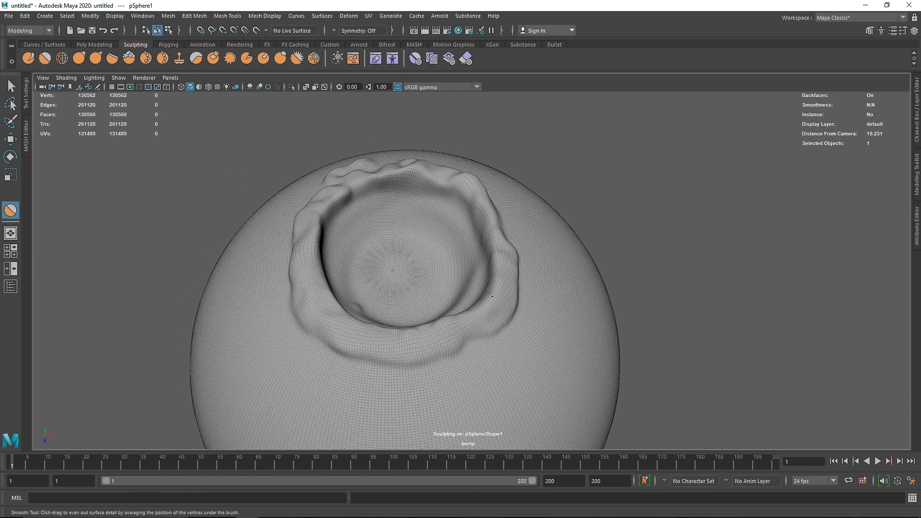
pyautogui.keyDown('alt'); pyautogui.moveTo(406, 331); pyautogui.dragTo(340, 243); pyautogui.keyUp('alt')
pyautogui.moveTo(319, 160)
pyautogui.keyDown('alt'); pyautogui.mouseDown()
pyautogui.moveTo(319, 206)
pyautogui.moveTo(370, 200)
pyautogui.moveTo(440, 277)
pyautogui.mouseUp(); pyautogui.keyUp('alt')
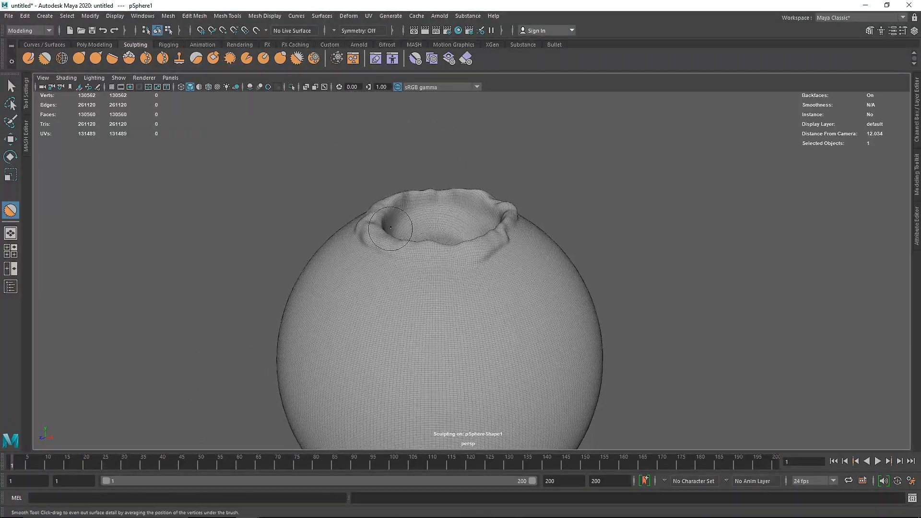
pyautogui.keyDown('alt'); pyautogui.moveTo(385, 221); pyautogui.dragTo(468, 260); pyautogui.keyUp('alt')
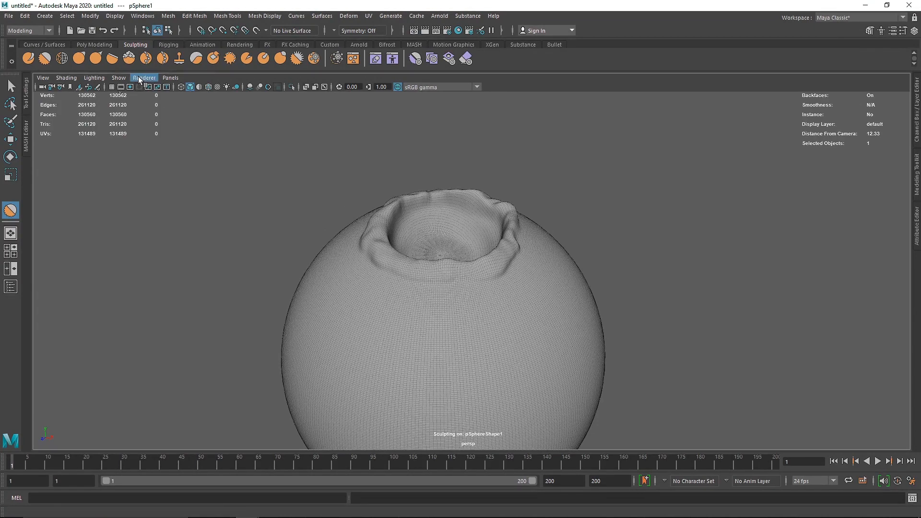
# - Sculpt a long wavy drip running from the rim down the sphere's side with a smaller Wax brush
pyautogui.keyDown('alt'); pyautogui.moveTo(395, 332); pyautogui.dragTo(399, 270, button='middle'); pyautogui.keyUp('alt')
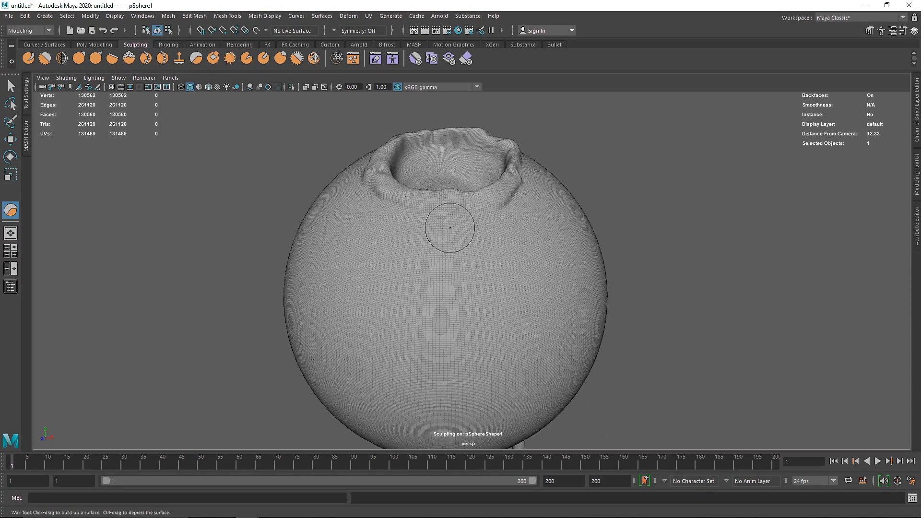
pyautogui.press('b')
pyautogui.moveTo(453, 222); pyautogui.dragTo(430, 245)
pyautogui.moveTo(421, 329)
pyautogui.mouseDown()
pyautogui.moveTo(410, 399)
pyautogui.moveTo(422, 363)
pyautogui.mouseUp()
pyautogui.moveTo(421, 363); pyautogui.dragTo(444, 302)
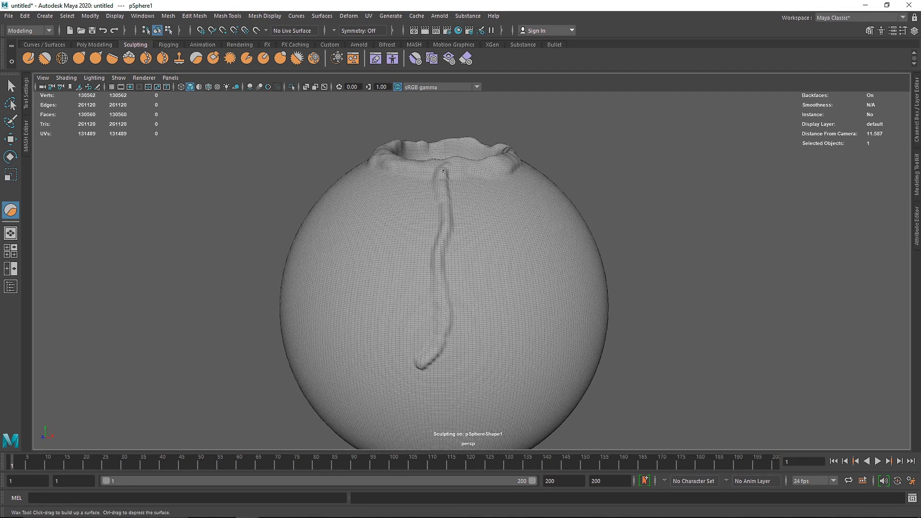
# - Sculpt further long drips beside the first one, from the rim down towards the lower part of the sphere
pyautogui.keyDown('alt'); pyautogui.moveTo(446, 222); pyautogui.dragTo(421, 216); pyautogui.keyUp('alt')
pyautogui.moveTo(458, 398); pyautogui.dragTo(450, 351)
pyautogui.moveTo(461, 245)
pyautogui.mouseDown()
pyautogui.moveTo(439, 164)
pyautogui.moveTo(456, 242)
pyautogui.moveTo(465, 408)
pyautogui.mouseUp()
pyautogui.keyDown('alt'); pyautogui.moveTo(476, 284); pyautogui.dragTo(459, 285); pyautogui.keyUp('alt')
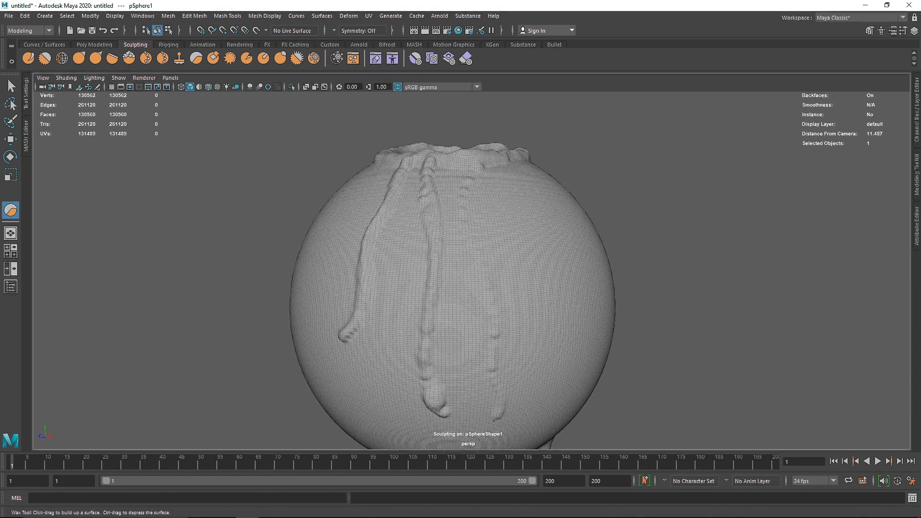
pyautogui.keyDown('alt'); pyautogui.moveTo(474, 171); pyautogui.dragTo(460, 382); pyautogui.keyUp('alt')
pyautogui.moveTo(442, 298)
pyautogui.mouseDown()
pyautogui.moveTo(435, 194)
pyautogui.moveTo(454, 166)
pyautogui.mouseUp()
# - Build up a curving, thickened drip from the rim down the adjacent bare side of the sphere
pyautogui.keyDown('alt'); pyautogui.moveTo(496, 259); pyautogui.dragTo(443, 230); pyautogui.keyUp('alt')
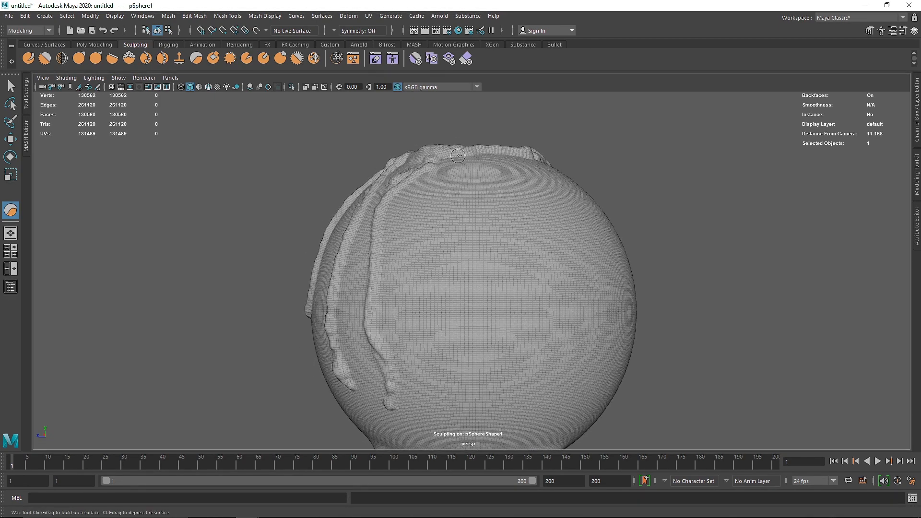
pyautogui.moveTo(473, 155)
pyautogui.mouseDown()
pyautogui.moveTo(468, 218)
pyautogui.moveTo(485, 410)
pyautogui.mouseUp()
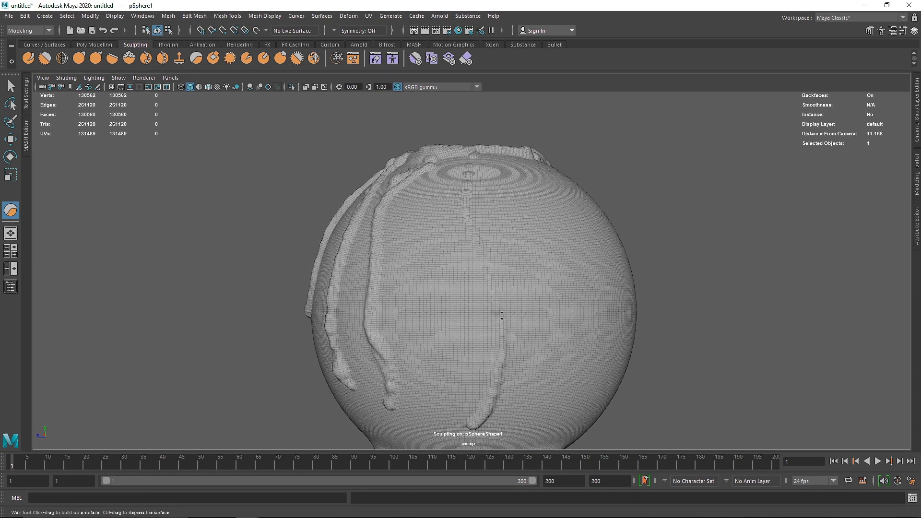
pyautogui.moveTo(502, 316)
pyautogui.mouseDown()
pyautogui.moveTo(465, 227)
pyautogui.moveTo(472, 157)
pyautogui.moveTo(491, 407)
pyautogui.mouseUp()
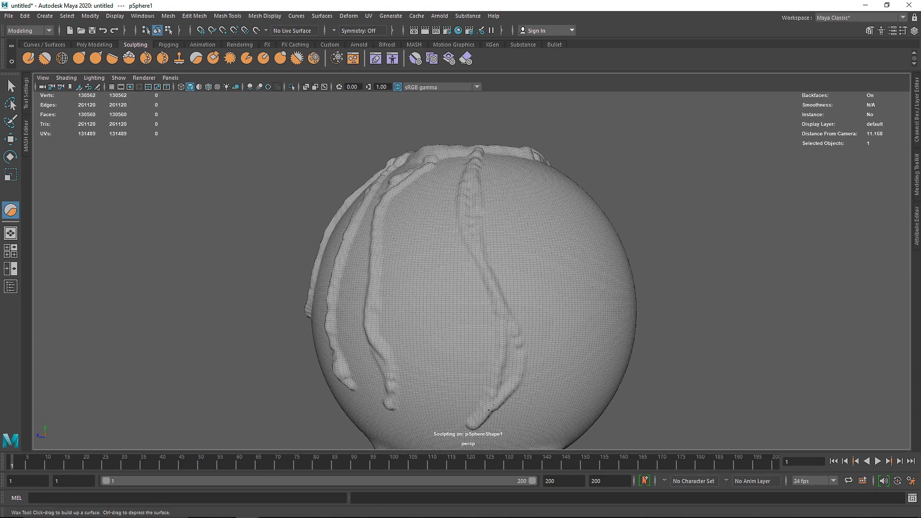
# - Sculpt further long, thin drips from the rim down the sphere's bare side with the Wax brush
pyautogui.scroll(-3, 493, 404)
pyautogui.keyDown('alt'); pyautogui.moveTo(508, 287); pyautogui.dragTo(446, 312); pyautogui.keyUp('alt')
pyautogui.moveTo(484, 216)
pyautogui.mouseDown()
pyautogui.moveTo(481, 374)
pyautogui.moveTo(489, 314)
pyautogui.mouseUp()
pyautogui.keyDown('alt'); pyautogui.moveTo(494, 297); pyautogui.dragTo(468, 297); pyautogui.keyUp('alt')
pyautogui.moveTo(502, 221); pyautogui.dragTo(522, 380)
pyautogui.keyDown('alt'); pyautogui.moveTo(508, 302); pyautogui.dragTo(515, 302); pyautogui.keyUp('alt')
pyautogui.moveTo(521, 381)
pyautogui.mouseDown()
pyautogui.moveTo(516, 267)
pyautogui.moveTo(502, 221)
pyautogui.mouseUp()
pyautogui.keyDown('alt'); pyautogui.moveTo(508, 269); pyautogui.dragTo(431, 262); pyautogui.keyUp('alt')
pyautogui.moveTo(472, 200)
pyautogui.mouseDown()
pyautogui.moveTo(476, 354)
pyautogui.moveTo(495, 301)
pyautogui.mouseUp()
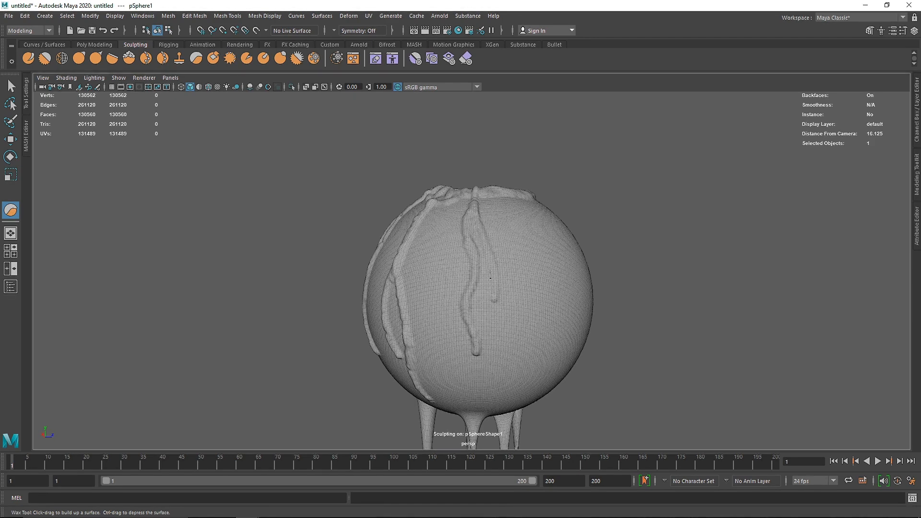
# - Sculpt smaller side drips branching off the long drips on the sphere's middle and lower areas
pyautogui.moveTo(501, 363); pyautogui.dragTo(485, 392)
pyautogui.keyDown('alt'); pyautogui.moveTo(479, 307); pyautogui.dragTo(503, 312); pyautogui.keyUp('alt')
pyautogui.moveTo(451, 314); pyautogui.dragTo(483, 211)
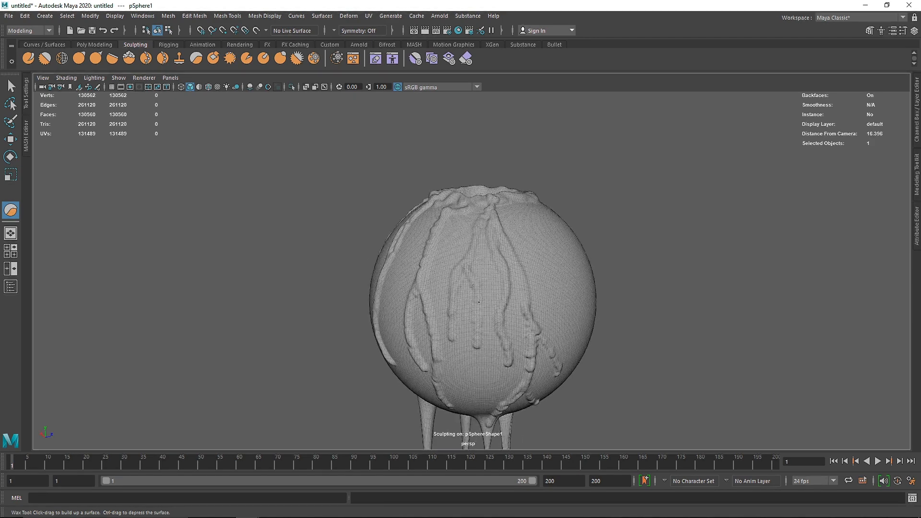
pyautogui.keyDown('alt'); pyautogui.moveTo(473, 285); pyautogui.dragTo(466, 262); pyautogui.keyUp('alt')
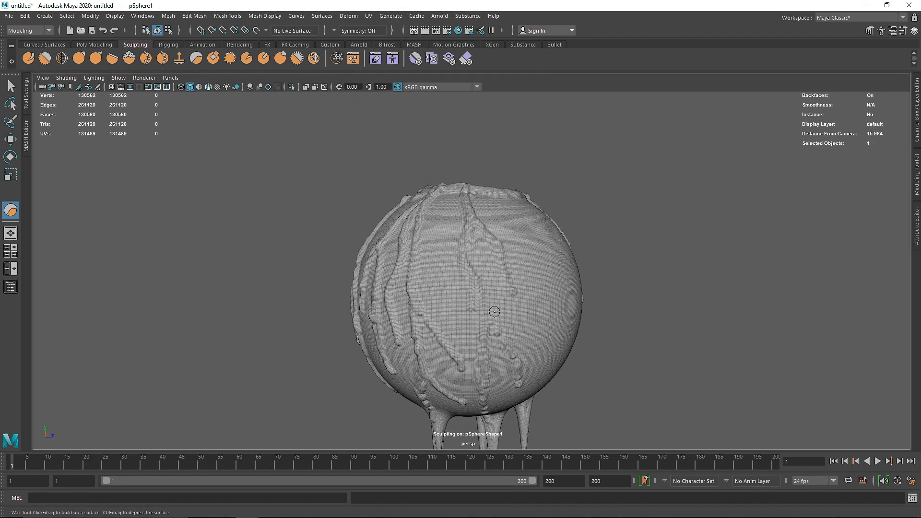
pyautogui.keyDown('alt'); pyautogui.moveTo(494, 312); pyautogui.dragTo(479, 230); pyautogui.keyUp('alt')
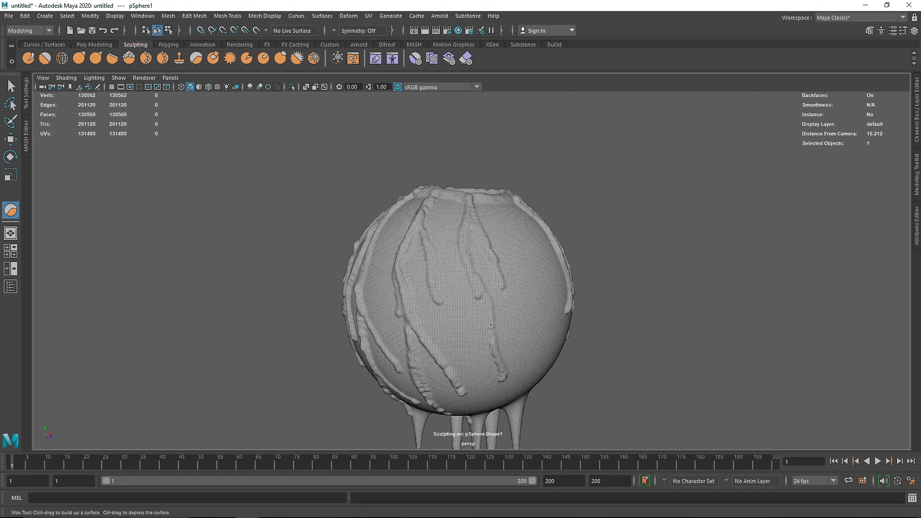
# - Fill the remaining gaps around the sphere with additional drips running down from the rim
pyautogui.keyDown('alt'); pyautogui.moveTo(491, 325); pyautogui.dragTo(450, 326); pyautogui.keyUp('alt')
pyautogui.keyDown('alt'); pyautogui.moveTo(509, 341); pyautogui.dragTo(485, 344); pyautogui.keyUp('alt')
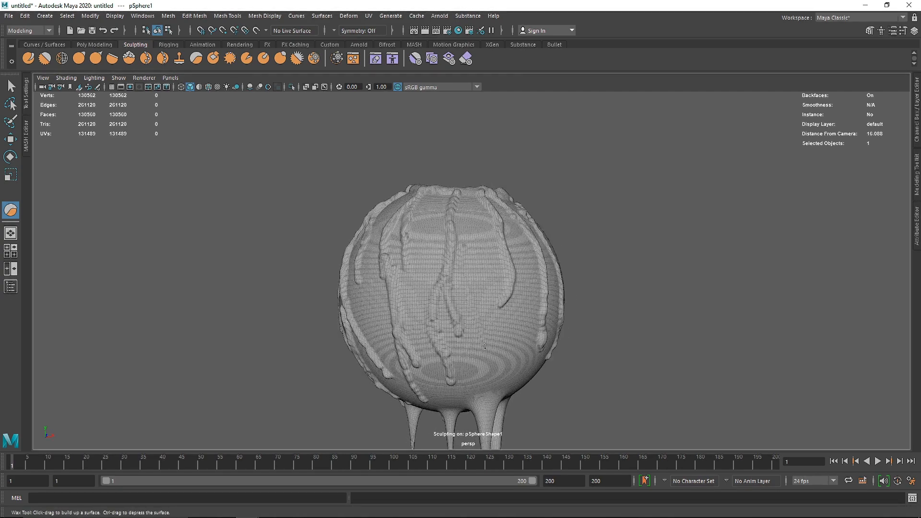
pyautogui.keyDown('alt'); pyautogui.moveTo(472, 240); pyautogui.dragTo(435, 178); pyautogui.keyUp('alt')
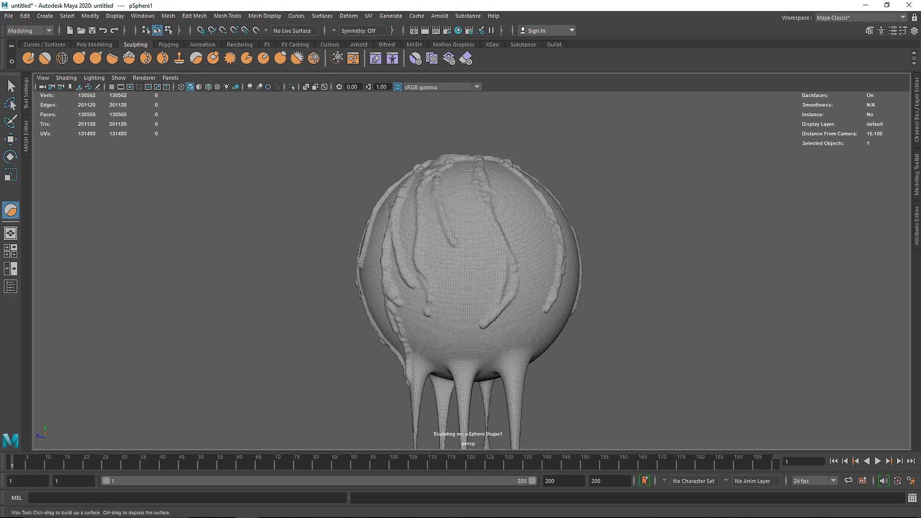
pyautogui.keyDown('alt'); pyautogui.moveTo(453, 241); pyautogui.dragTo(485, 349); pyautogui.keyUp('alt')
pyautogui.moveTo(460, 226)
pyautogui.keyDown('alt'); pyautogui.mouseDown()
pyautogui.moveTo(482, 344)
pyautogui.moveTo(505, 298)
pyautogui.mouseUp(); pyautogui.keyUp('alt')
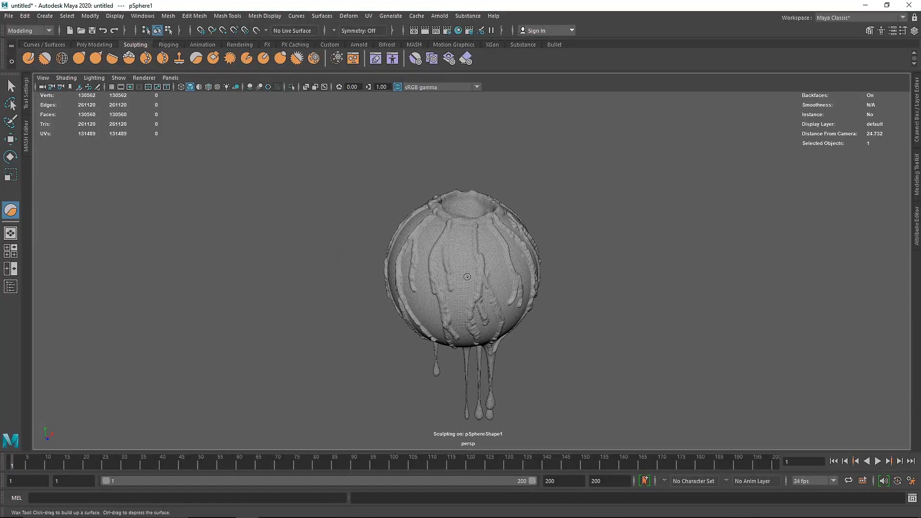
# - Build up short, thick drips just below the hollow's rim with the Wax brush
pyautogui.moveTo(507, 281)
pyautogui.keyDown('alt'); pyautogui.mouseDown()
pyautogui.moveTo(348, 238)
pyautogui.moveTo(381, 289)
pyautogui.moveTo(424, 286)
pyautogui.mouseUp(); pyautogui.keyUp('alt')
pyautogui.scroll(3, 539, 239)
pyautogui.scroll(2, 435, 199)
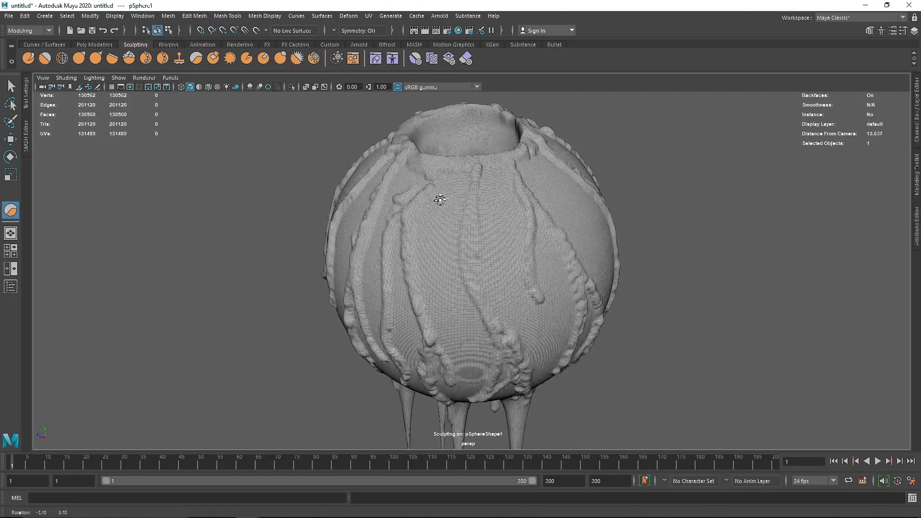
pyautogui.moveTo(473, 217)
pyautogui.keyDown('alt'); pyautogui.mouseDown()
pyautogui.moveTo(442, 179)
pyautogui.moveTo(458, 165)
pyautogui.mouseUp(); pyautogui.keyUp('alt')
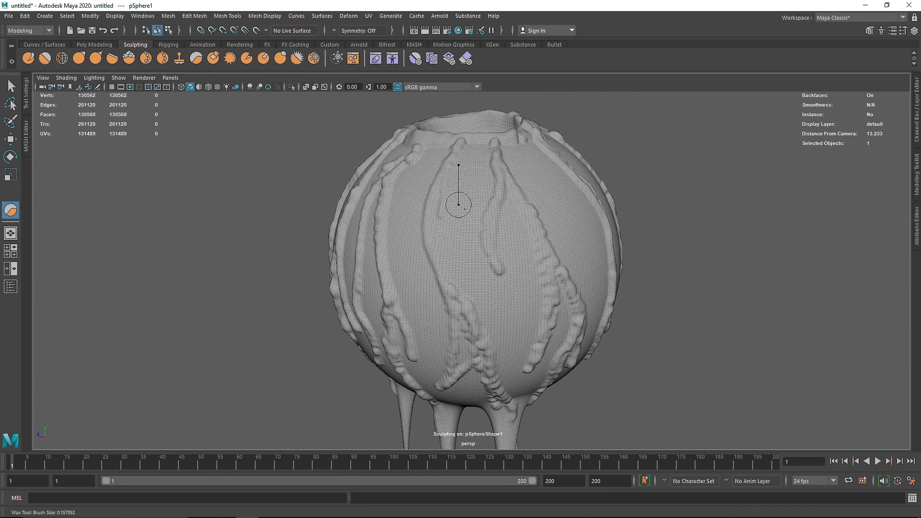
pyautogui.moveTo(465, 145)
pyautogui.mouseDown()
pyautogui.moveTo(477, 177)
pyautogui.moveTo(448, 180)
pyautogui.moveTo(490, 178)
pyautogui.moveTo(479, 173)
pyautogui.moveTo(520, 232)
pyautogui.moveTo(465, 201)
pyautogui.mouseUp()
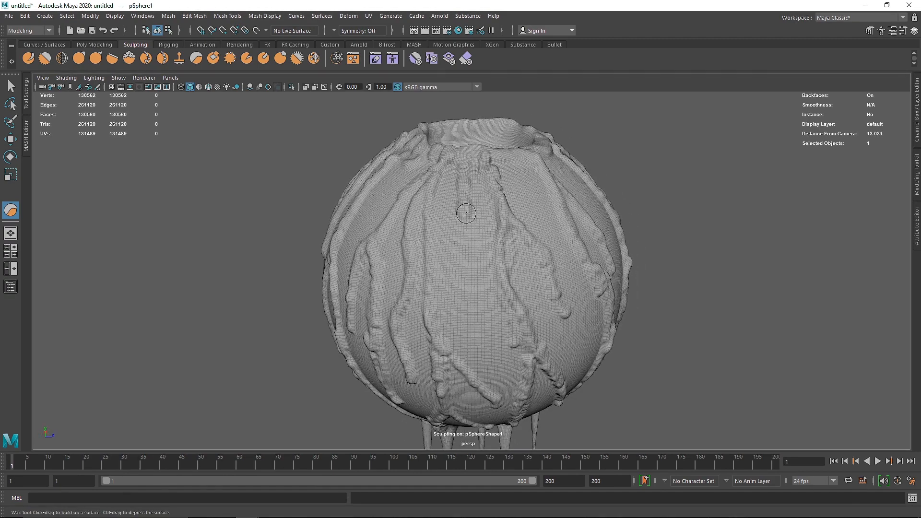
pyautogui.keyDown('alt'); pyautogui.moveTo(453, 218); pyautogui.dragTo(468, 263); pyautogui.keyUp('alt')
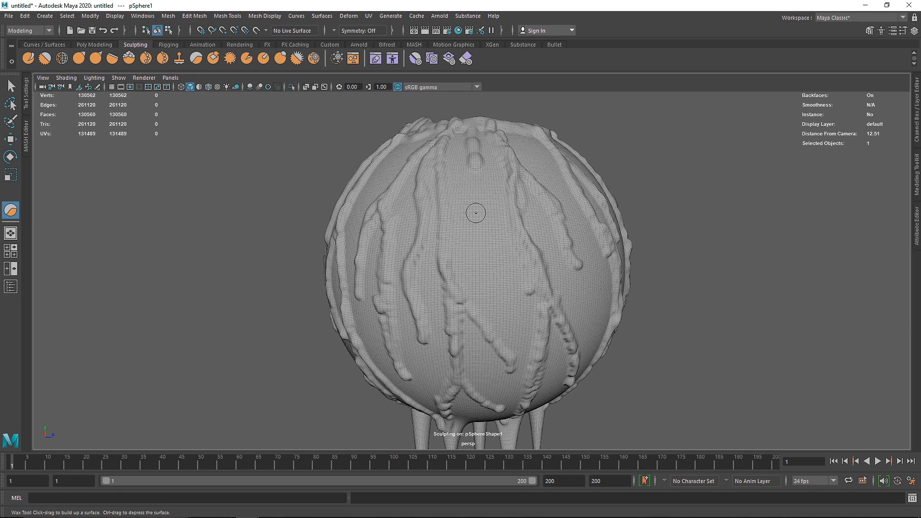
pyautogui.moveTo(475, 212); pyautogui.dragTo(475, 170)
# - Try to sculpt another drip down the bare strip between two long drips
pyautogui.moveTo(476, 212)
pyautogui.keyDown('alt'); pyautogui.mouseDown()
pyautogui.moveTo(461, 226)
pyautogui.moveTo(475, 288)
pyautogui.moveTo(459, 259)
pyautogui.mouseUp(); pyautogui.keyUp('alt')
pyautogui.scroll(3, 456, 254)
pyautogui.keyDown('alt'); pyautogui.moveTo(418, 221); pyautogui.dragTo(434, 269, button='middle'); pyautogui.keyUp('alt')
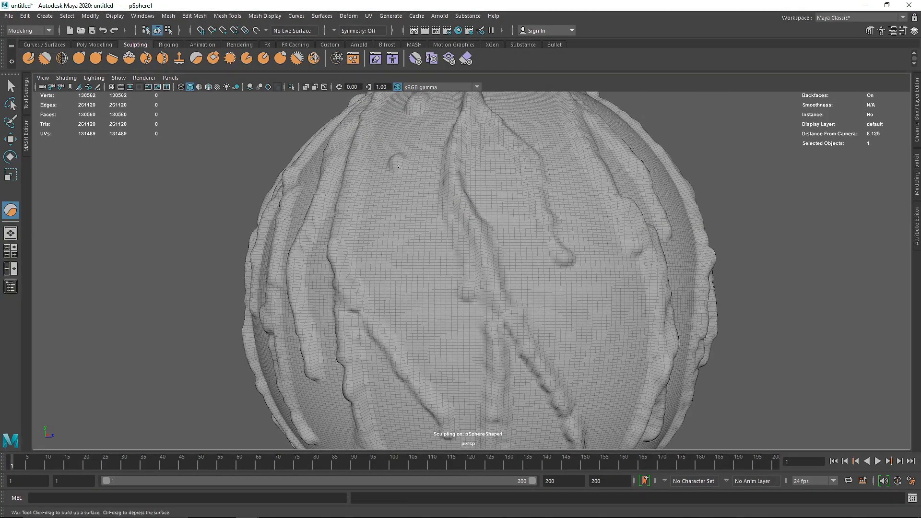
pyautogui.moveTo(396, 157); pyautogui.dragTo(426, 322)
pyautogui.hotkey('ctrl', 'z')
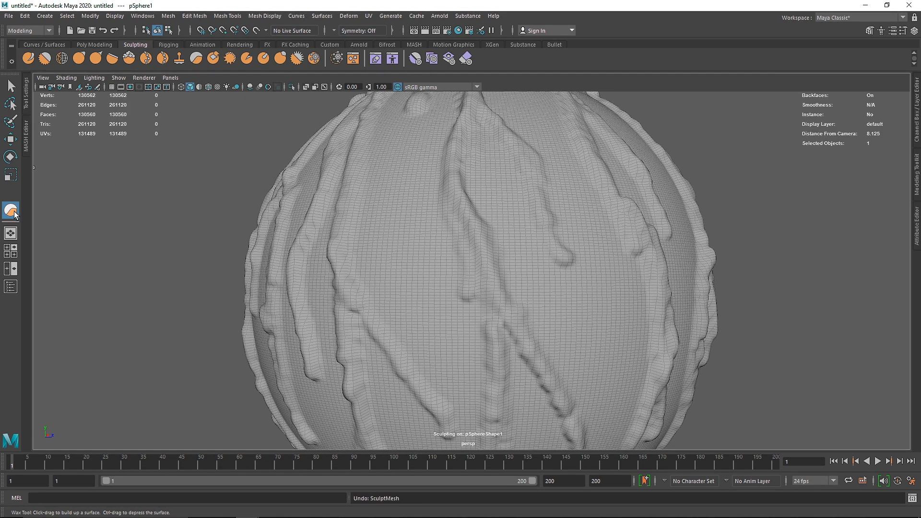
# - Sculpt a medium-length rounded drip from the rim down the bare area between two long drips
pyautogui.scroll(-3, 383, 218)
pyautogui.moveTo(384, 218)
pyautogui.keyDown('alt'); pyautogui.mouseDown()
pyautogui.moveTo(471, 232)
pyautogui.moveTo(419, 225)
pyautogui.moveTo(532, 229)
pyautogui.mouseUp(); pyautogui.keyUp('alt')
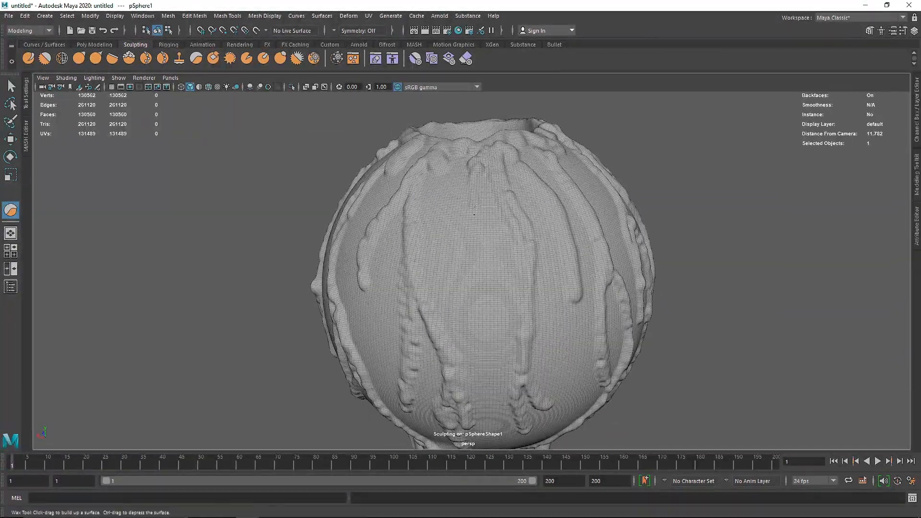
pyautogui.moveTo(474, 165); pyautogui.dragTo(472, 253)
pyautogui.scroll(-3, 482, 192)
pyautogui.keyDown('alt'); pyautogui.moveTo(477, 222); pyautogui.dragTo(530, 243); pyautogui.keyUp('alt')
pyautogui.scroll(3, 488, 228)
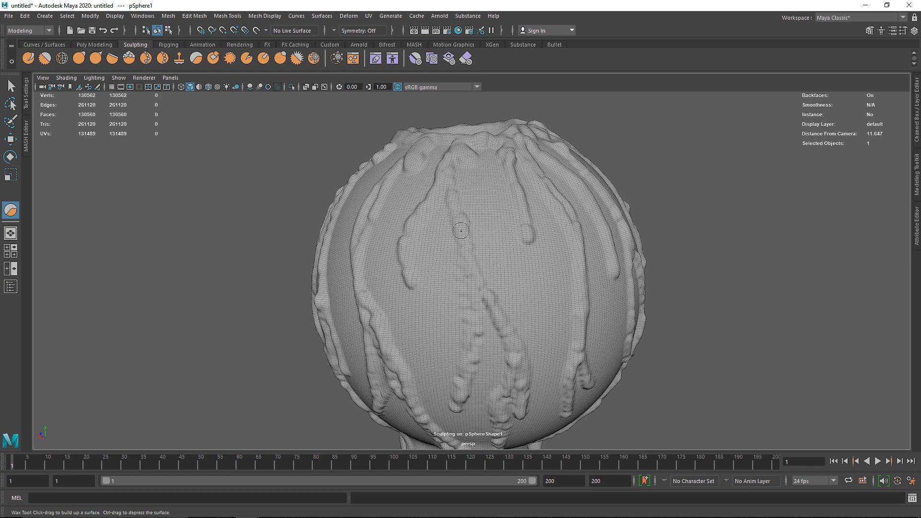
# - Try a Wax stroke across the sphere with the brush size at 2.538, undo it and reduce the size to 0.097
pyautogui.doubleClick(11, 211)
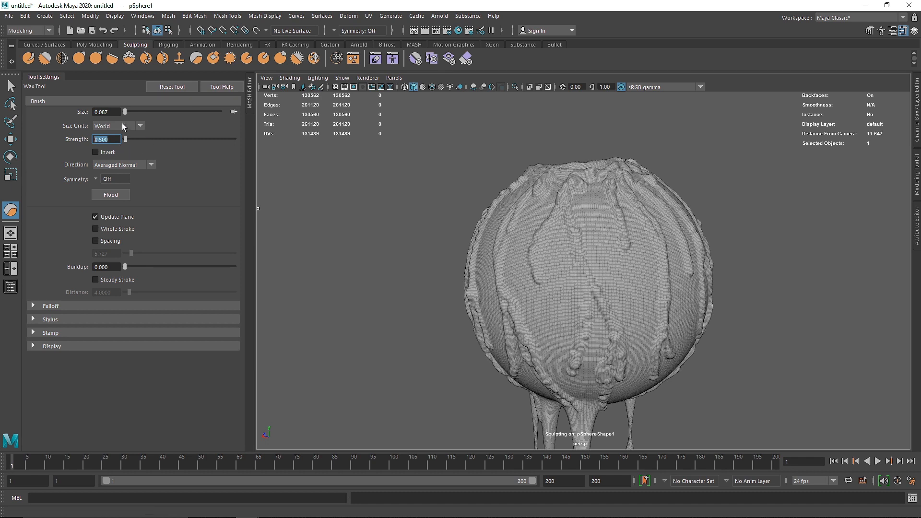
pyautogui.moveTo(133, 112)
pyautogui.mouseDown()
pyautogui.moveTo(142, 112)
pyautogui.moveTo(126, 111)
pyautogui.mouseUp()
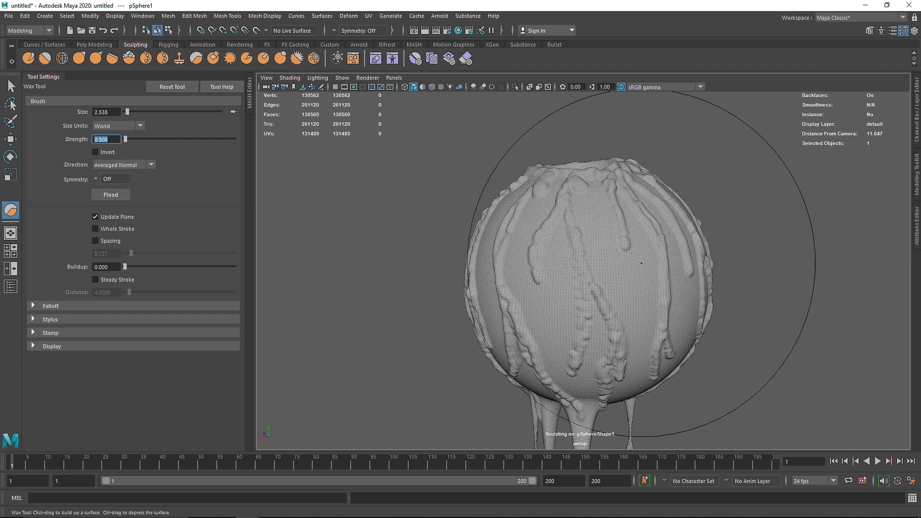
pyautogui.moveTo(642, 265); pyautogui.dragTo(440, 246)
pyautogui.hotkey('ctrl', 'z')
pyautogui.press('b')
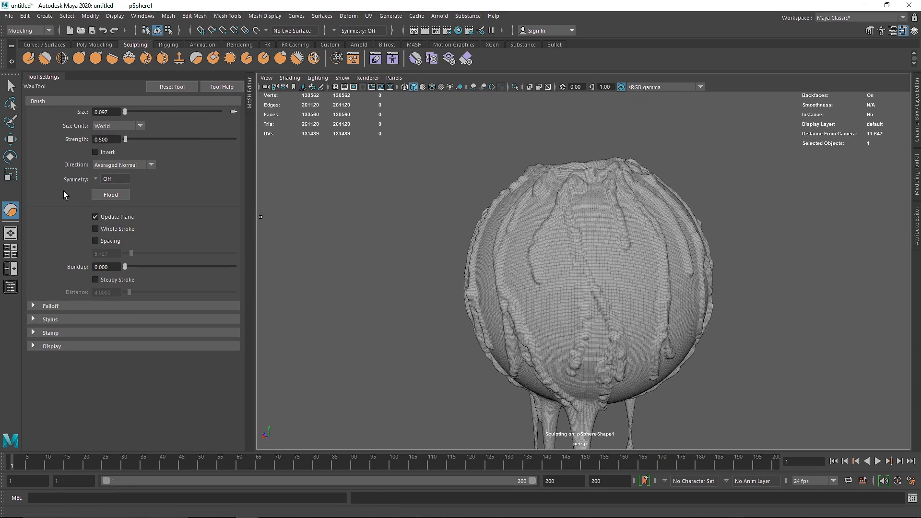
# - Try an inverted Wax stroke on the bare surface between the drips
pyautogui.click(95, 151)
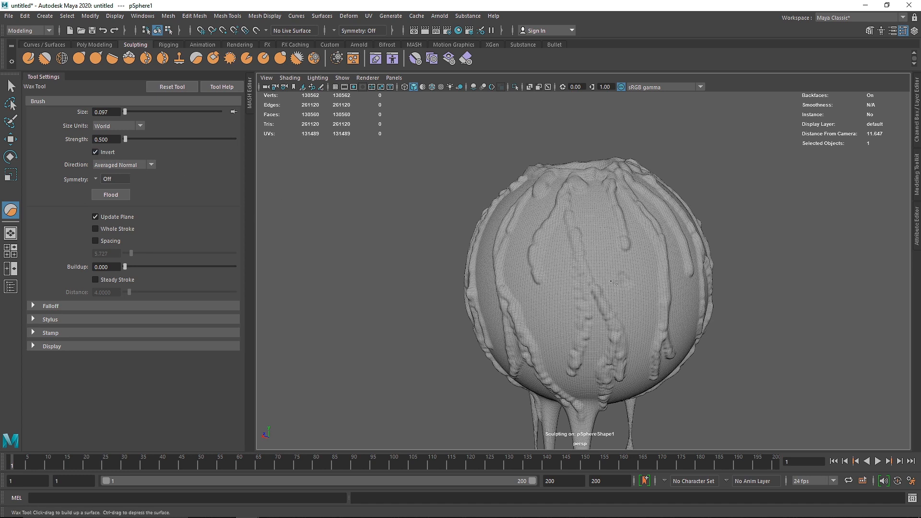
pyautogui.moveTo(626, 280); pyautogui.dragTo(624, 279)
pyautogui.hotkey('ctrl', 'z')
pyautogui.click(107, 152)
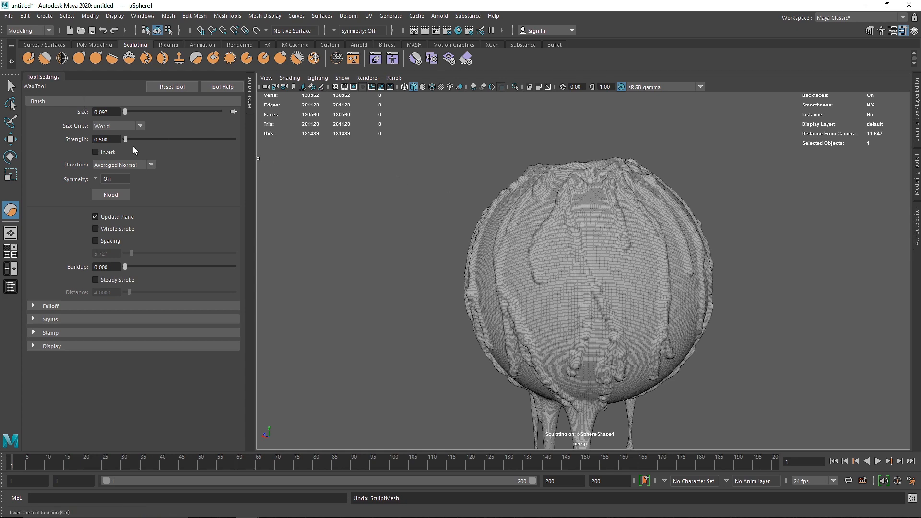
pyautogui.click(41, 76)
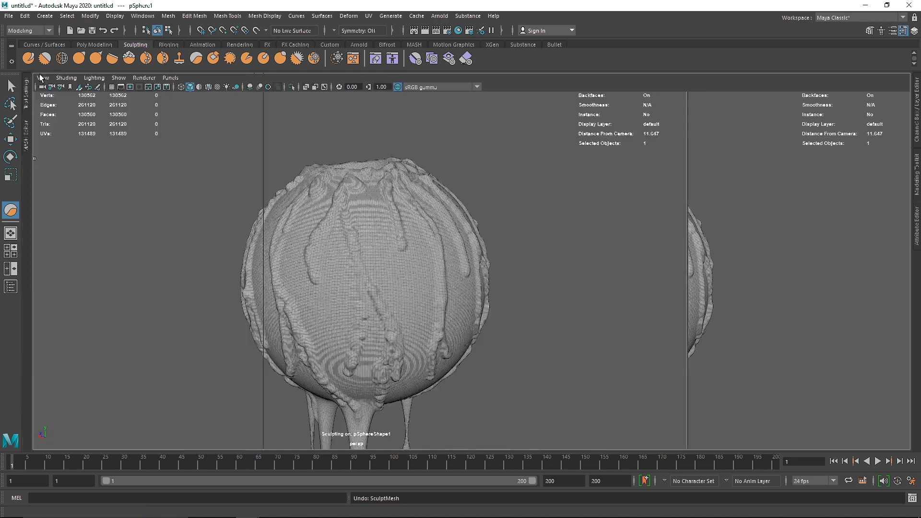
# - Soften the bumpy drips around the sphere with the small Smooth sculpting brush
pyautogui.click(44, 58)
pyautogui.keyDown('alt'); pyautogui.moveTo(183, 159); pyautogui.dragTo(208, 167); pyautogui.keyUp('alt')
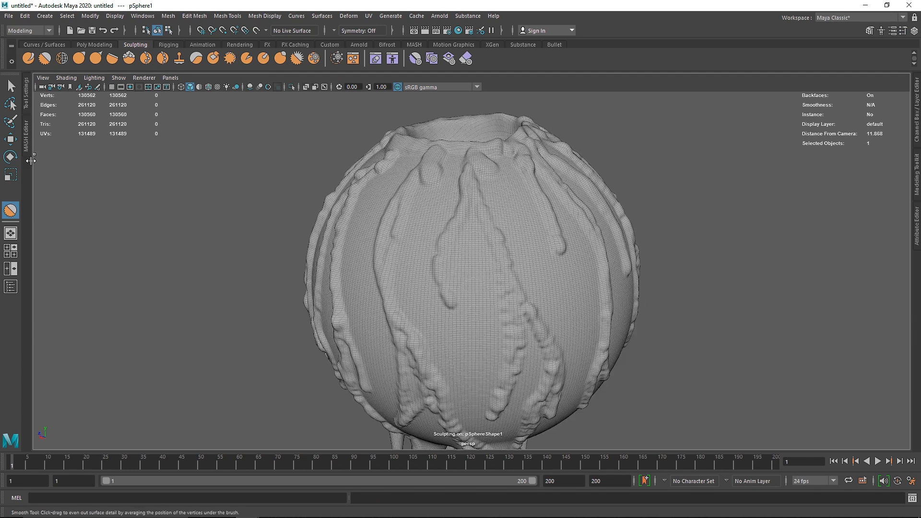
pyautogui.doubleClick(17, 205)
pyautogui.doubleClick(109, 140)
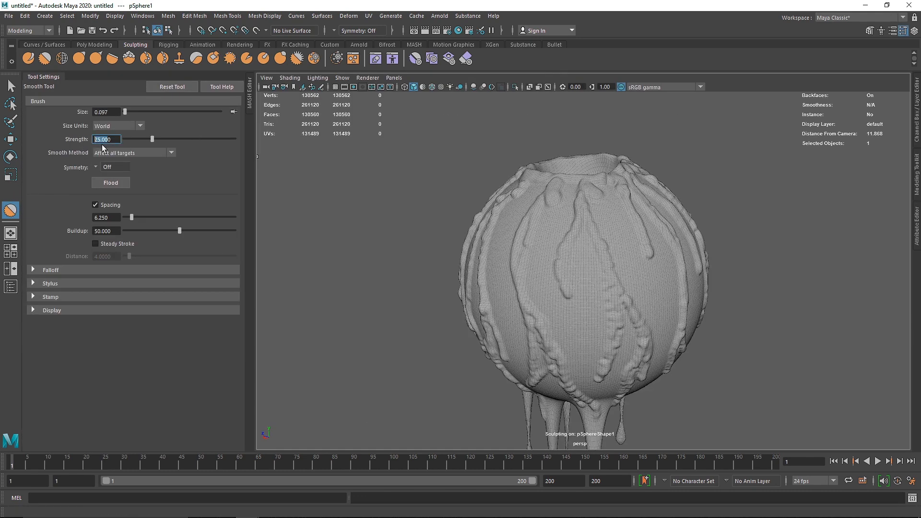
pyautogui.click(42, 78)
pyautogui.scroll(1, 521, 333)
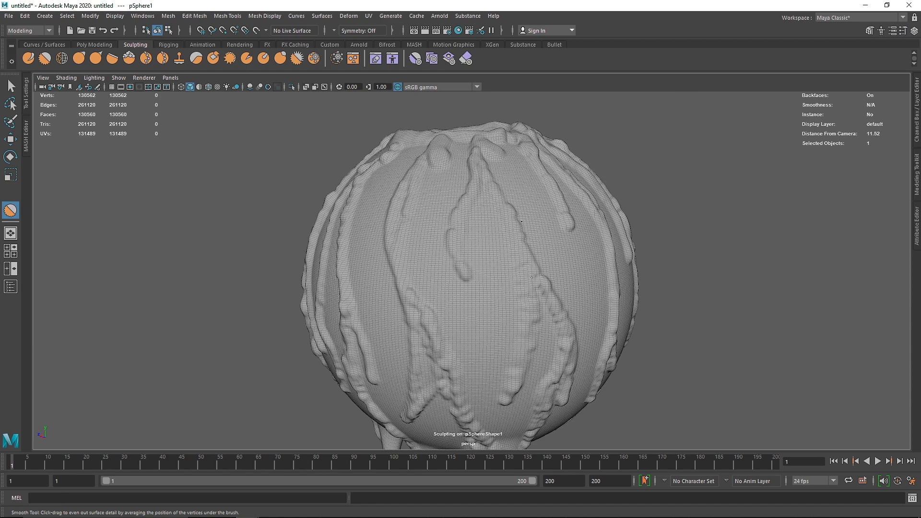
pyautogui.keyDown('alt'); pyautogui.moveTo(450, 259); pyautogui.dragTo(426, 249); pyautogui.keyUp('alt')
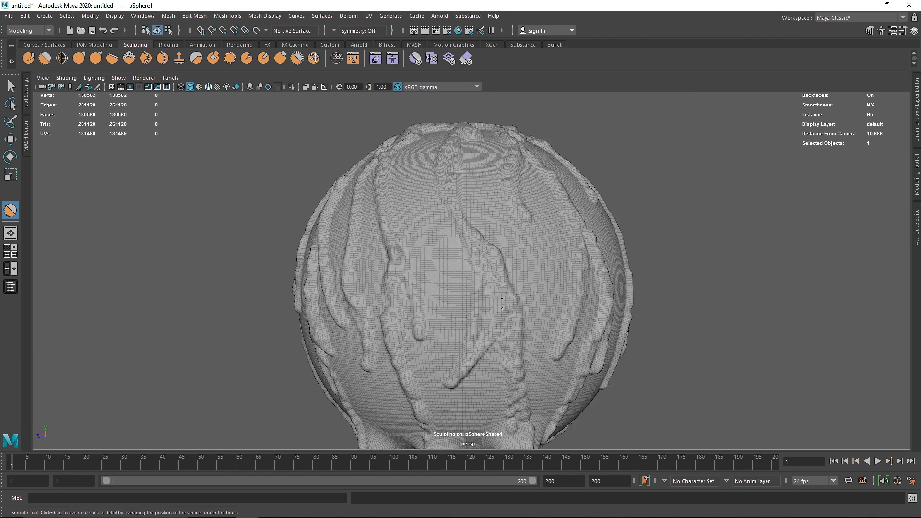
pyautogui.keyDown('alt'); pyautogui.moveTo(532, 387); pyautogui.dragTo(470, 356); pyautogui.keyUp('alt')
pyautogui.scroll(-3, 508, 375)
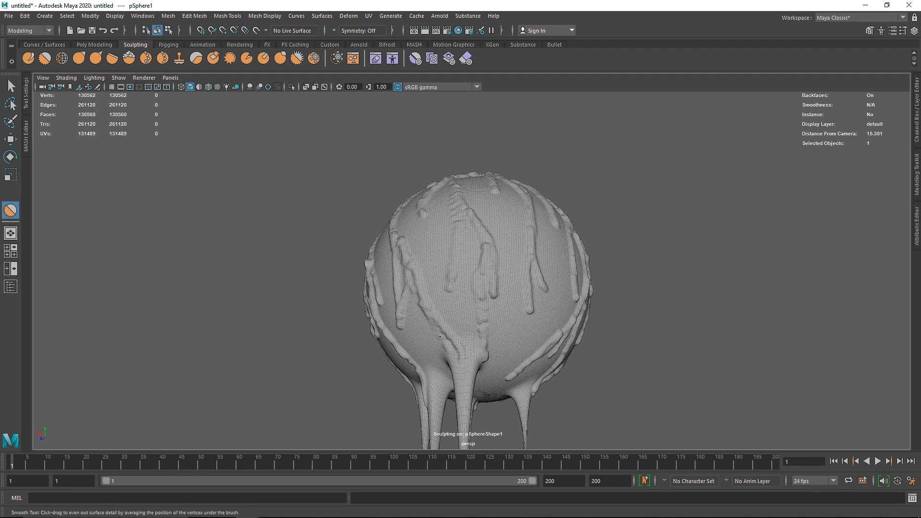
pyautogui.keyDown('alt'); pyautogui.moveTo(441, 339); pyautogui.dragTo(472, 312); pyautogui.keyUp('alt')
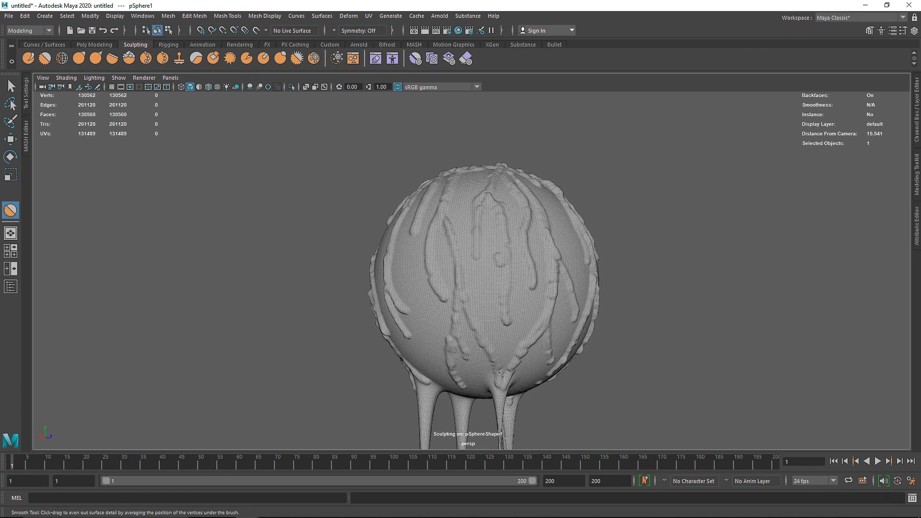
pyautogui.moveTo(501, 373)
pyautogui.keyDown('alt'); pyautogui.mouseDown()
pyautogui.moveTo(479, 325)
pyautogui.moveTo(475, 331)
pyautogui.moveTo(483, 311)
pyautogui.moveTo(560, 332)
pyautogui.moveTo(531, 245)
pyautogui.moveTo(452, 239)
pyautogui.moveTo(538, 267)
pyautogui.moveTo(530, 269)
pyautogui.mouseUp(); pyautogui.keyUp('alt')
pyautogui.scroll(-4, 501, 317)
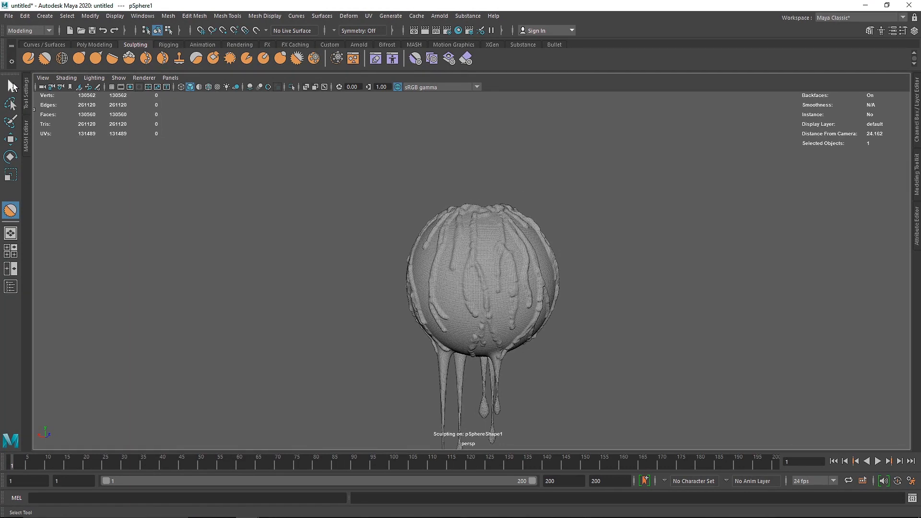
# - Deselect the sphere and examine its drips and rimmed hollow from several angles without the wireframe
pyautogui.click(10, 86)
pyautogui.scroll(-3, 408, 222)
pyautogui.click(528, 229)
pyautogui.scroll(4, 533, 232)
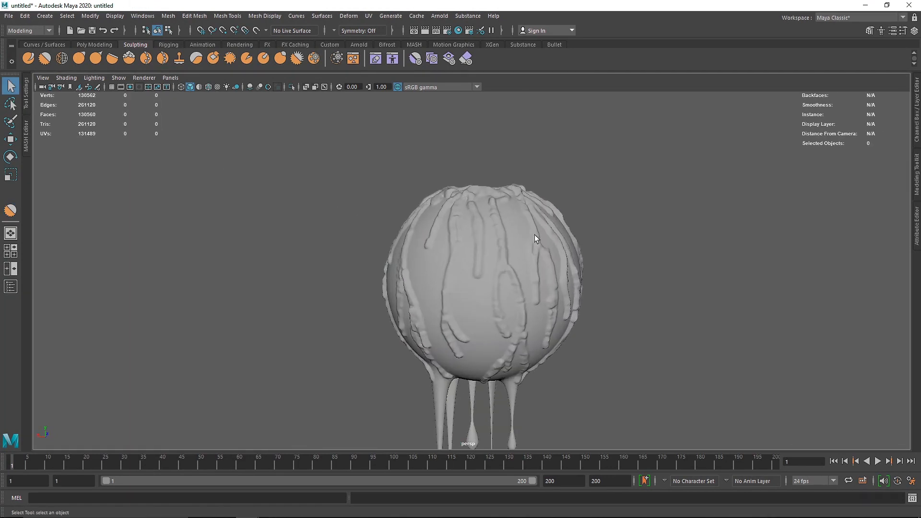
pyautogui.keyDown('alt'); pyautogui.moveTo(535, 234); pyautogui.dragTo(494, 253); pyautogui.keyUp('alt')
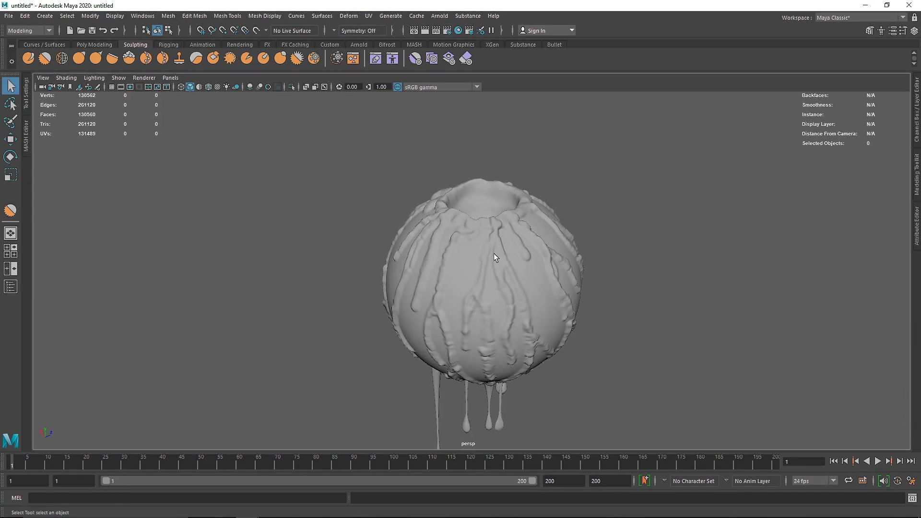
pyautogui.moveTo(471, 204)
pyautogui.keyDown('alt'); pyautogui.mouseDown()
pyautogui.moveTo(489, 228)
pyautogui.moveTo(484, 234)
pyautogui.moveTo(457, 216)
pyautogui.moveTo(473, 228)
pyautogui.moveTo(469, 271)
pyautogui.moveTo(462, 249)
pyautogui.mouseUp(); pyautogui.keyUp('alt')
pyautogui.scroll(4, 485, 235)
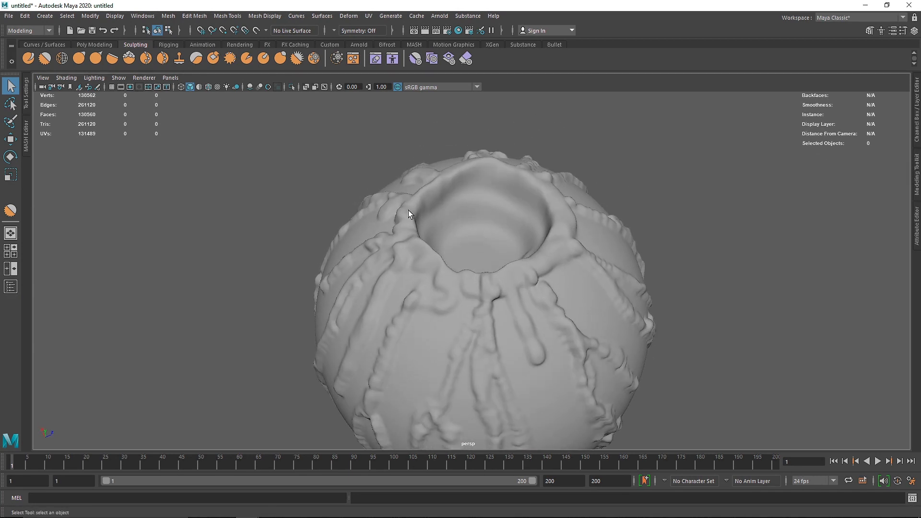
# - Reshape the rim of the sphere's top hollow with the Grab sculpting tool, widening its edge, and deselect the sphere
pyautogui.click(77, 55)
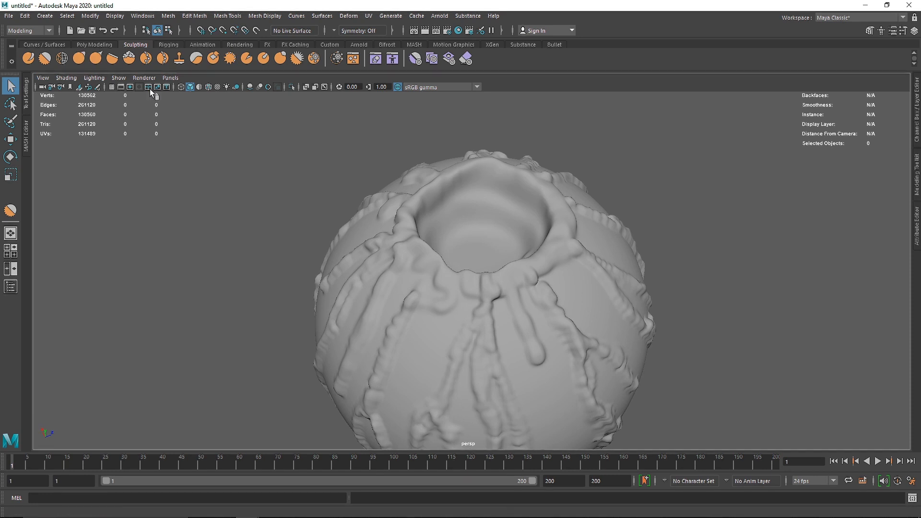
pyautogui.moveTo(428, 242)
pyautogui.keyDown('alt'); pyautogui.mouseDown()
pyautogui.moveTo(417, 231)
pyautogui.moveTo(419, 251)
pyautogui.mouseUp(); pyautogui.keyUp('alt')
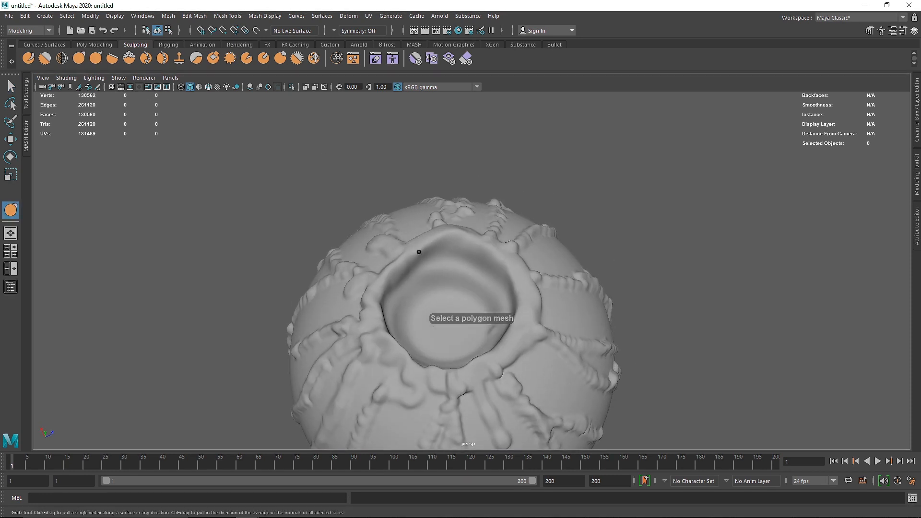
pyautogui.click(360, 263)
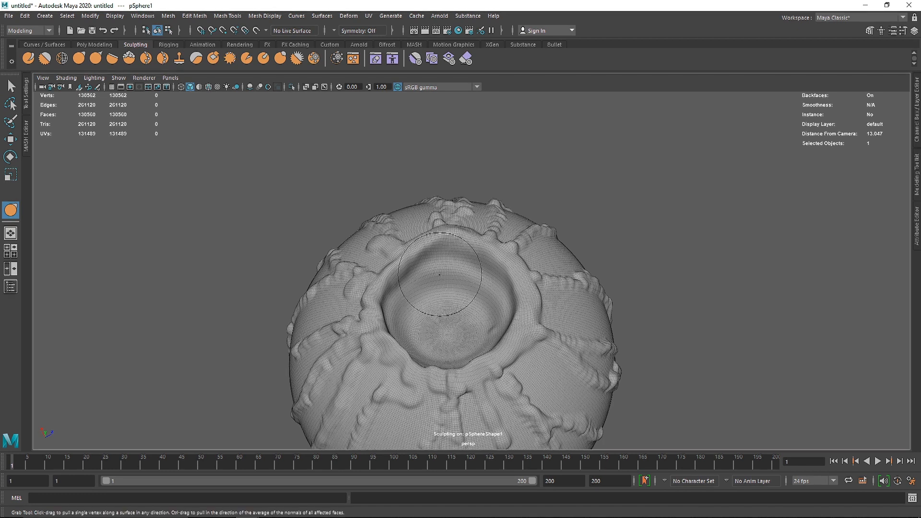
pyautogui.moveTo(409, 275); pyautogui.dragTo(394, 259)
pyautogui.moveTo(392, 266)
pyautogui.mouseDown()
pyautogui.moveTo(407, 256)
pyautogui.moveTo(432, 286)
pyautogui.mouseUp()
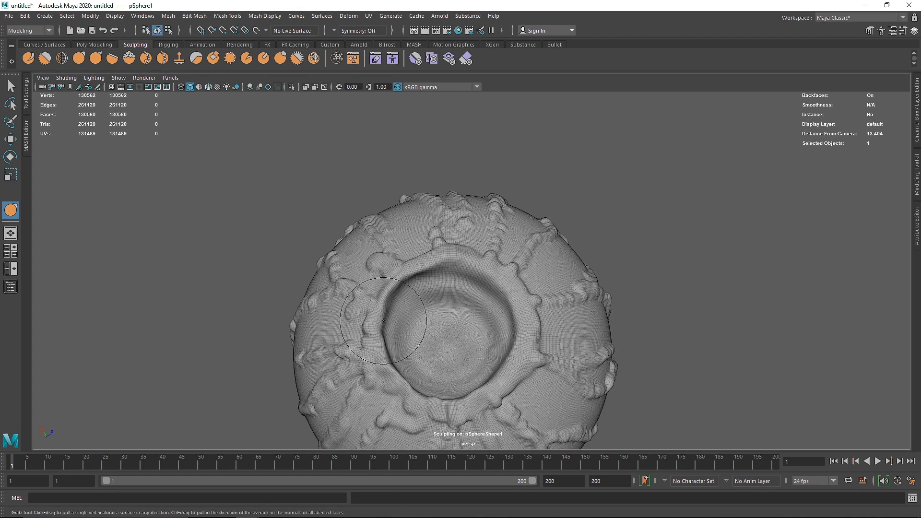
pyautogui.moveTo(383, 320); pyautogui.dragTo(380, 322)
pyautogui.moveTo(385, 353); pyautogui.dragTo(401, 387)
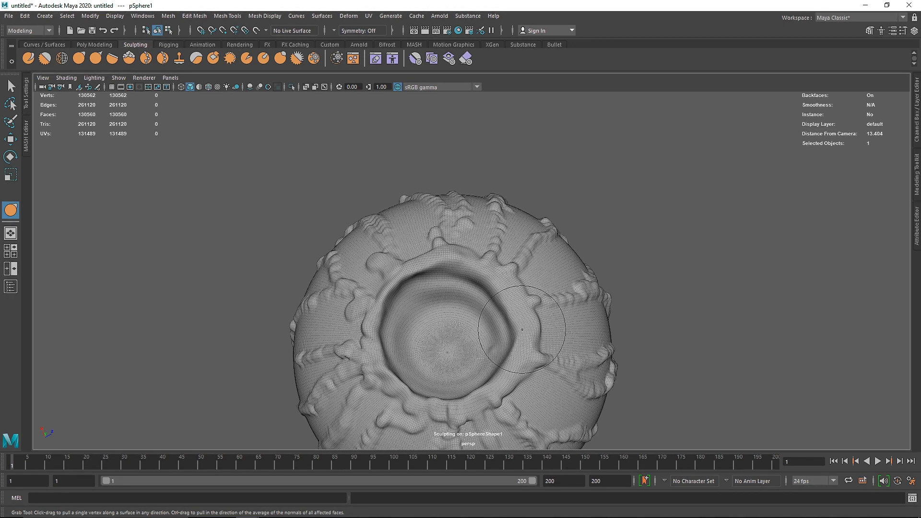
pyautogui.moveTo(522, 329)
pyautogui.keyDown('alt'); pyautogui.mouseDown()
pyautogui.moveTo(477, 360)
pyautogui.moveTo(549, 308)
pyautogui.moveTo(502, 312)
pyautogui.mouseUp(); pyautogui.keyUp('alt')
pyautogui.click(14, 89)
pyautogui.scroll(-5, 499, 266)
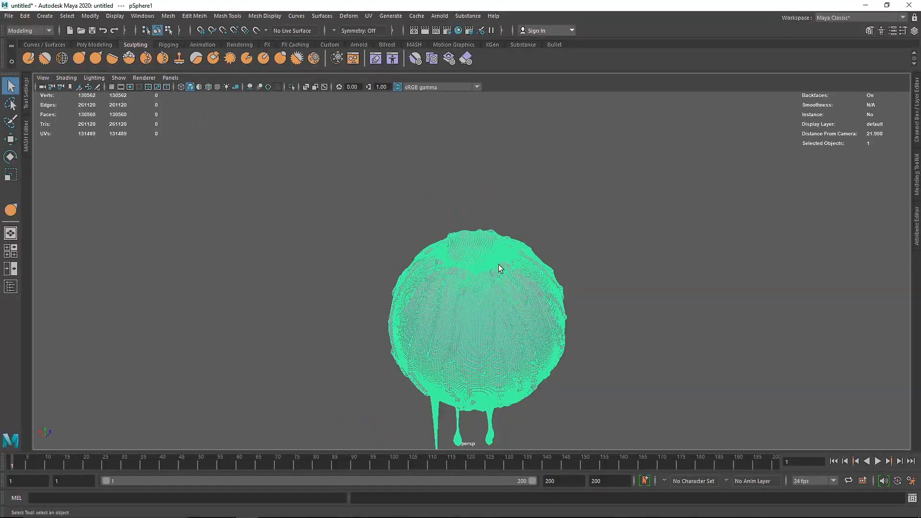
pyautogui.click(208, 119)
# - Create a polygon helix and move it straight up until it floats above the sphere
pyautogui.click(45, 16)
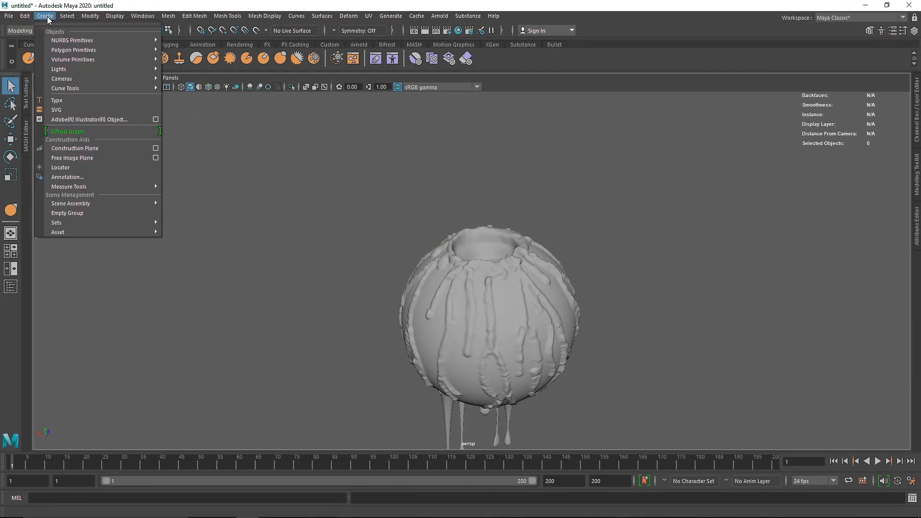
pyautogui.moveTo(106, 49)
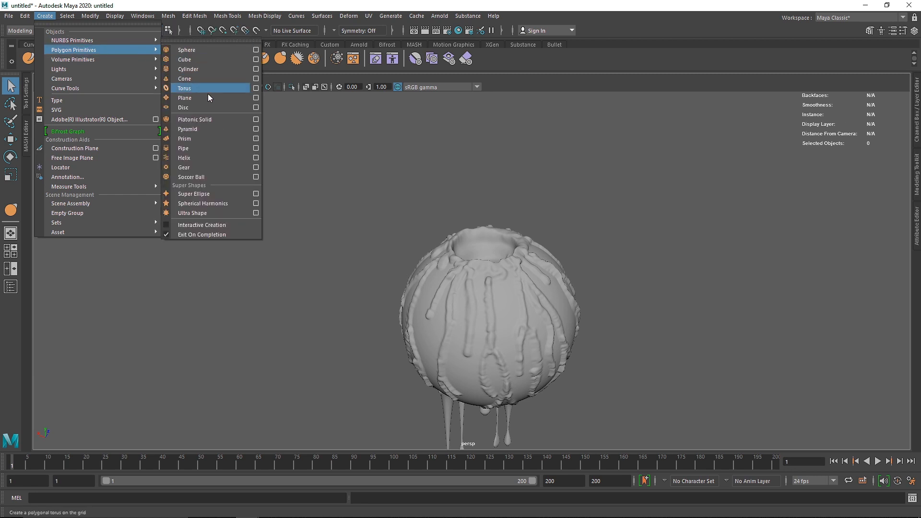
pyautogui.click(198, 158)
pyautogui.scroll(-1, 540, 308)
pyautogui.press('w')
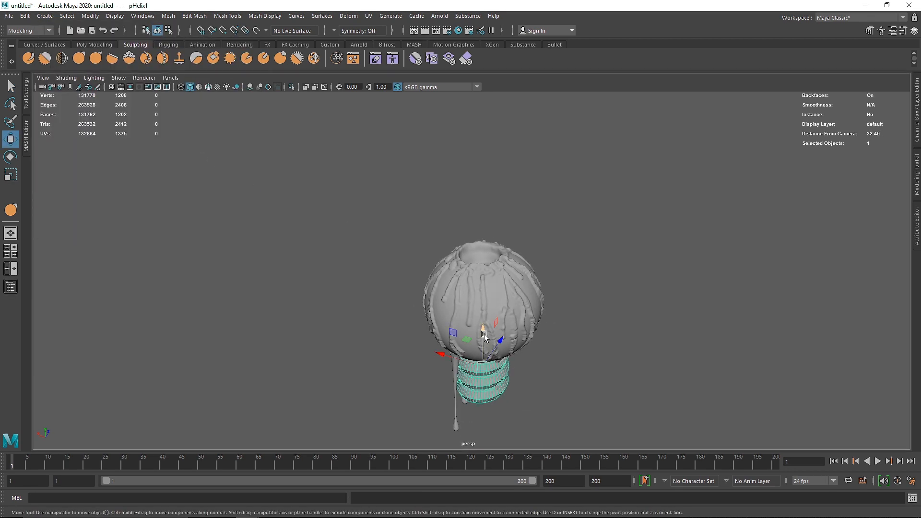
pyautogui.moveTo(485, 330); pyautogui.dragTo(512, 129)
pyautogui.keyDown('alt'); pyautogui.moveTo(575, 166); pyautogui.dragTo(538, 238, button='middle'); pyautogui.keyUp('alt')
pyautogui.scroll(4, 468, 254)
pyautogui.keyDown('alt'); pyautogui.moveTo(469, 258); pyautogui.dragTo(712, 257); pyautogui.keyUp('alt')
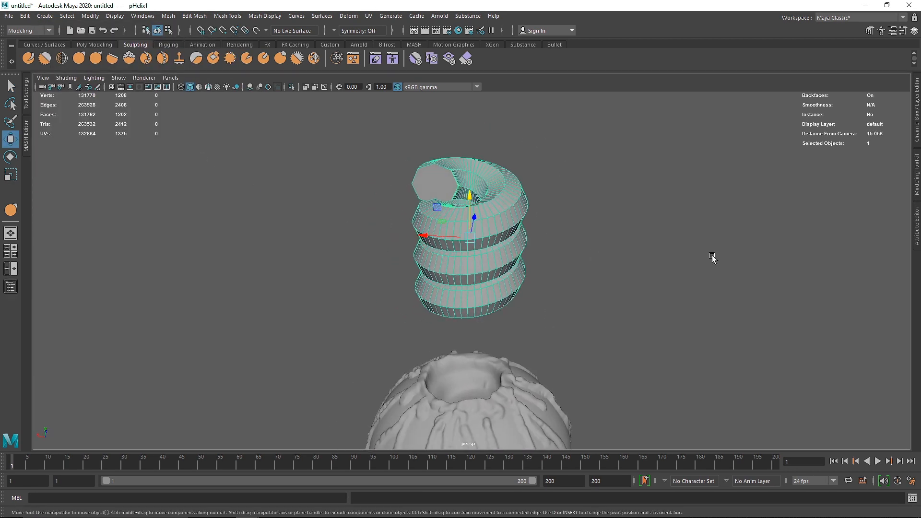
# - Set the helix's Subdivisions Axis to 24 for a rounder tube
pyautogui.click(917, 225)
pyautogui.click(781, 95)
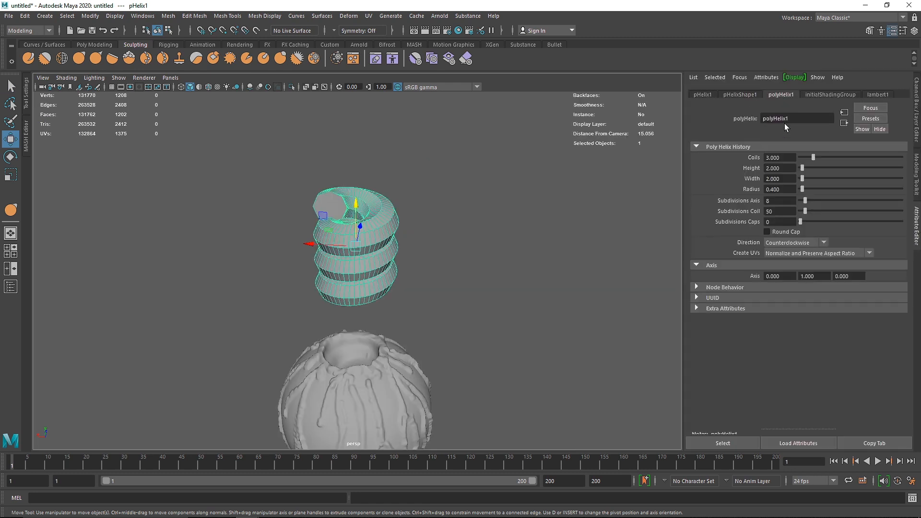
pyautogui.moveTo(803, 200); pyautogui.dragTo(819, 201)
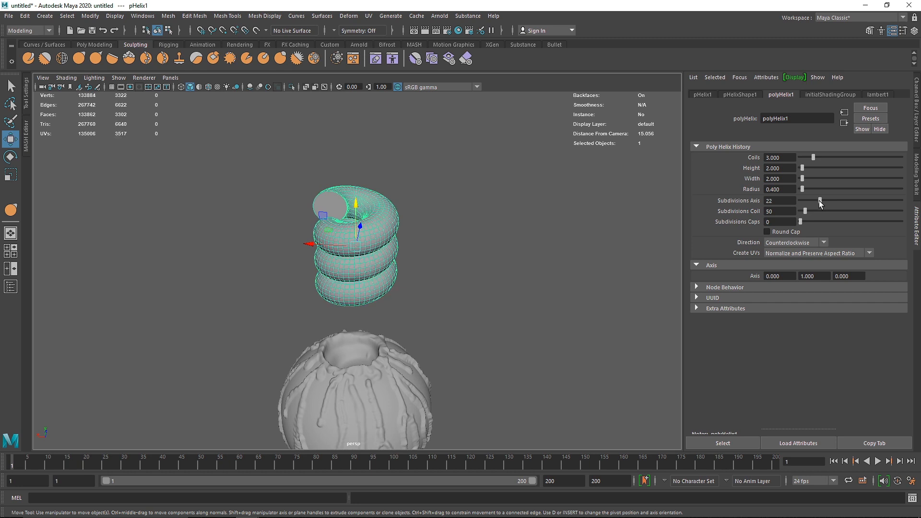
pyautogui.write('24')
pyautogui.press('Return')
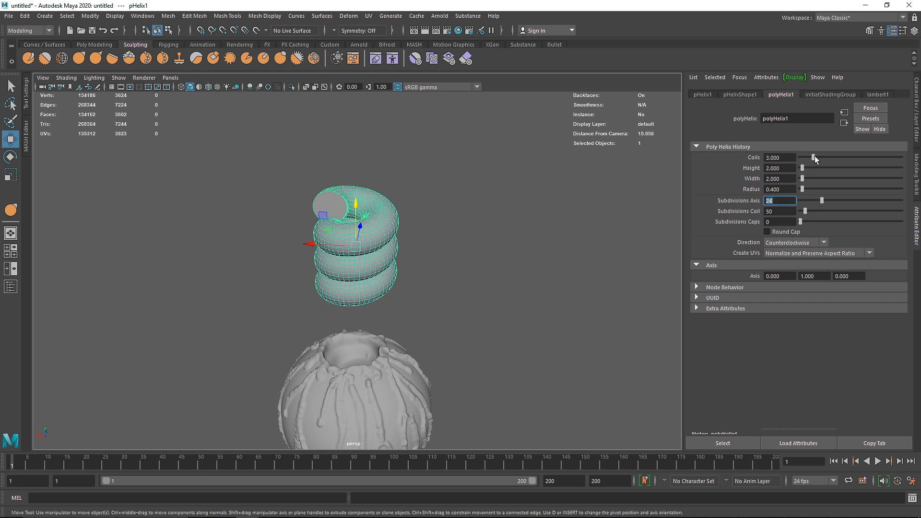
# - Set the helix to about 5.725 coils and a height of about 8.143, and raise it farther above the sphere
pyautogui.moveTo(814, 156)
pyautogui.mouseDown()
pyautogui.moveTo(827, 157)
pyautogui.moveTo(808, 168)
pyautogui.mouseUp()
pyautogui.scroll(-5, 461, 191)
pyautogui.moveTo(357, 216); pyautogui.dragTo(357, 138)
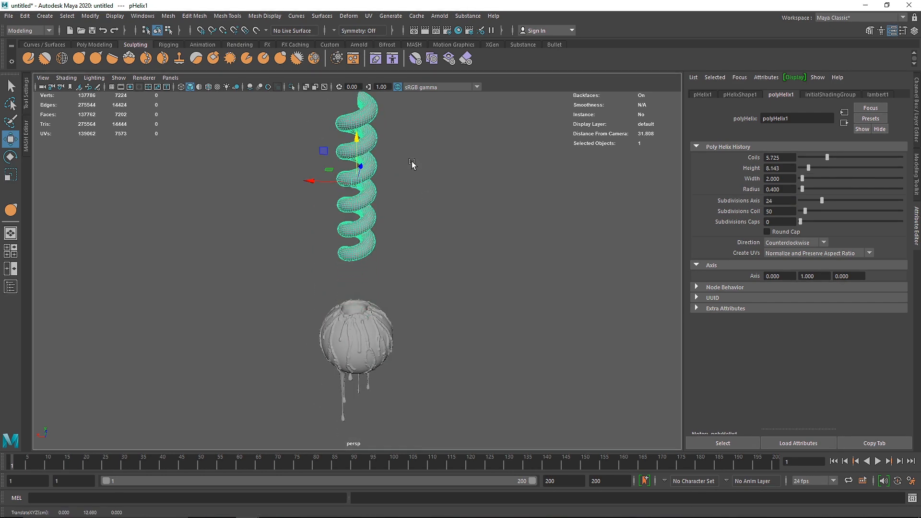
# - Stretch the helix to a height of about 18.19 with about 5.352 coils
pyautogui.scroll(4, 411, 163)
pyautogui.moveTo(826, 157)
pyautogui.mouseDown()
pyautogui.moveTo(838, 158)
pyautogui.moveTo(825, 157)
pyautogui.moveTo(830, 171)
pyautogui.moveTo(818, 171)
pyautogui.mouseUp()
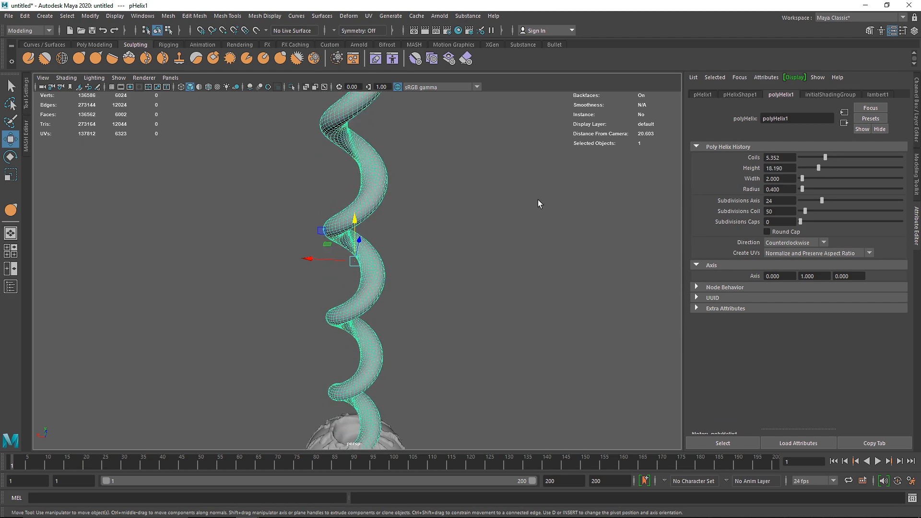
pyautogui.scroll(-5, 477, 206)
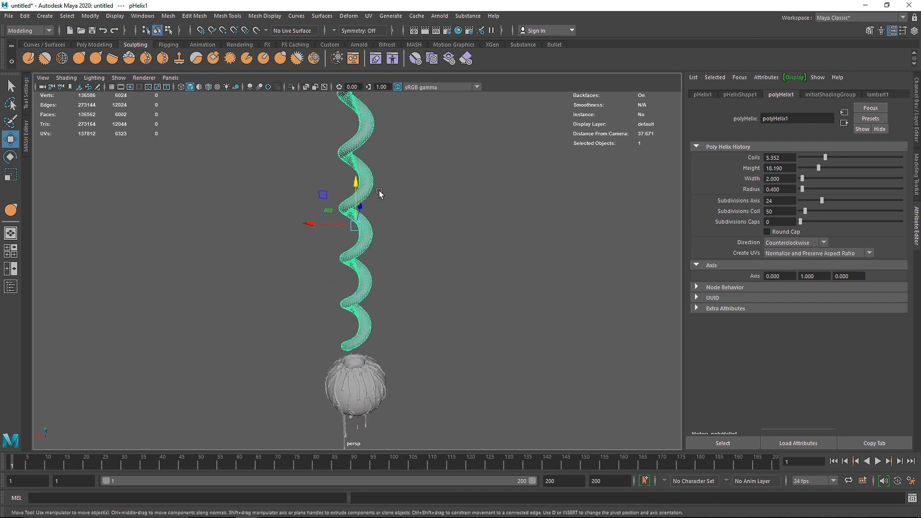
pyautogui.scroll(2, 379, 193)
# - Set the helix to about 7.964 coils, a width of 1.6 and a radius of 0.2
pyautogui.moveTo(824, 158); pyautogui.dragTo(801, 178)
pyautogui.scroll(-3, 513, 202)
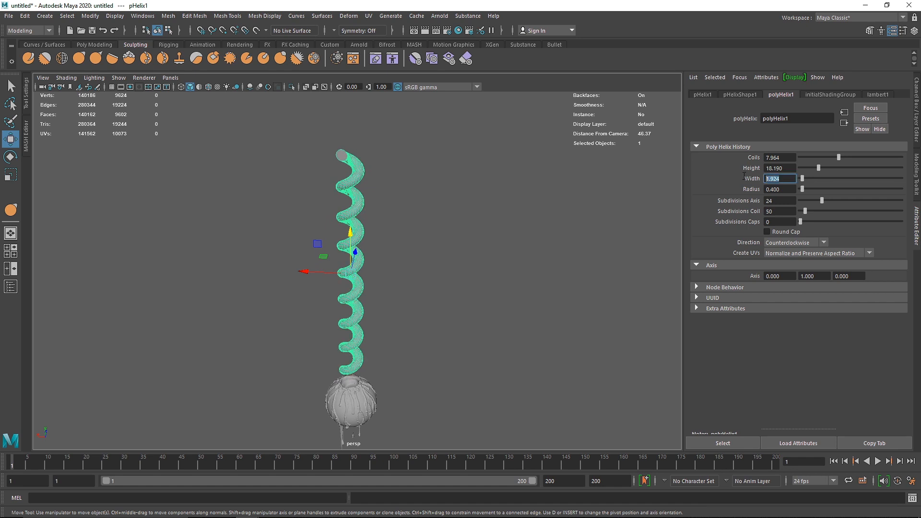
pyautogui.press('Return')
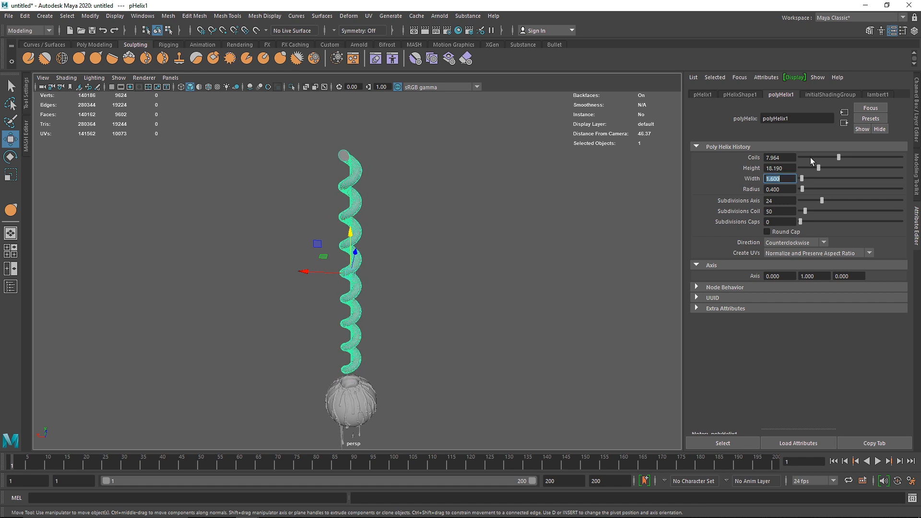
pyautogui.press('Tab')
pyautogui.write('0.2')
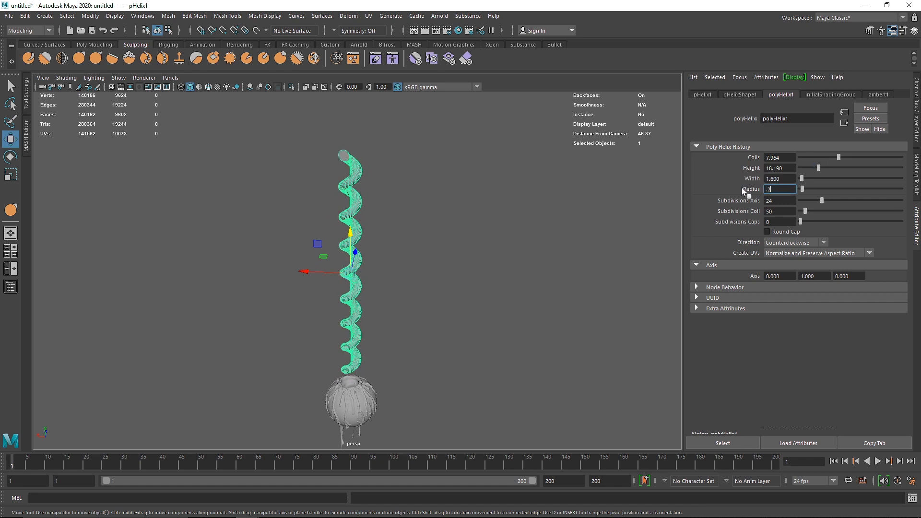
pyautogui.press('Return')
pyautogui.scroll(3, 396, 195)
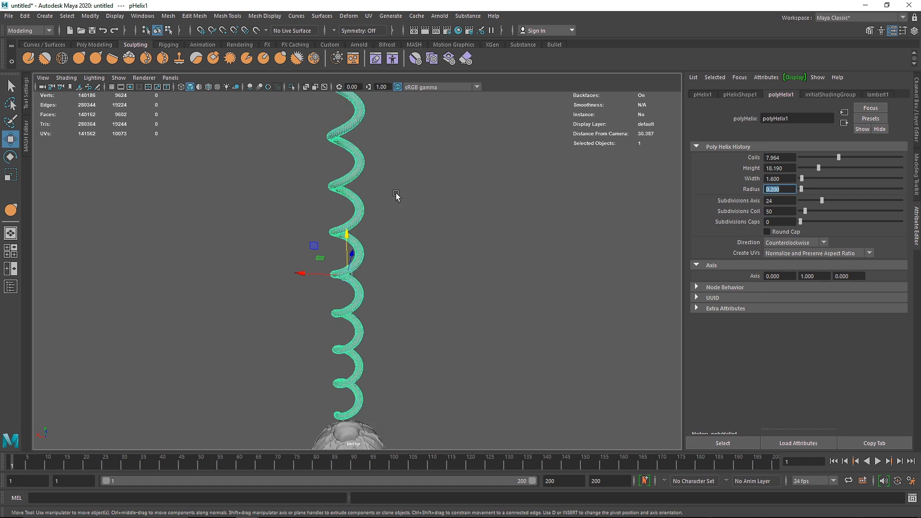
# - Set the helix to about 9.737 coils, a height of about 15.798 and a width of 1.5, and deselect it
pyautogui.moveTo(835, 156); pyautogui.dragTo(700, 169)
pyautogui.write('1')
pyautogui.press('Return')
pyautogui.write('1.')
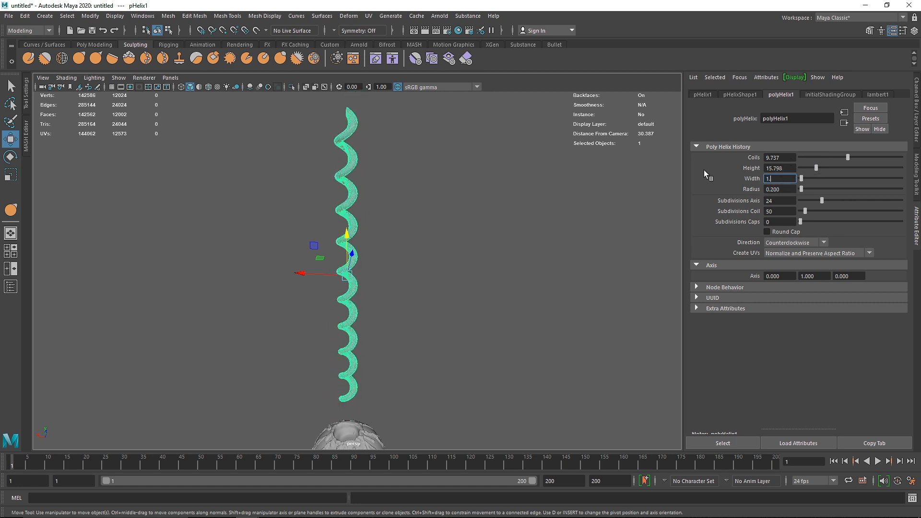
pyautogui.write('5')
pyautogui.press('Return')
pyautogui.click(388, 190)
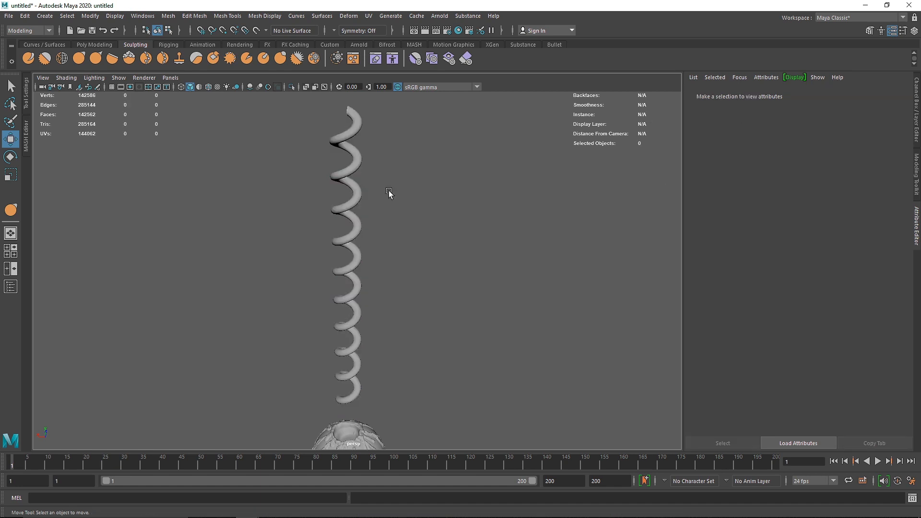
pyautogui.moveTo(388, 191)
pyautogui.keyDown('alt'); pyautogui.mouseDown()
pyautogui.moveTo(398, 197)
pyautogui.moveTo(381, 188)
pyautogui.mouseUp(); pyautogui.keyUp('alt')
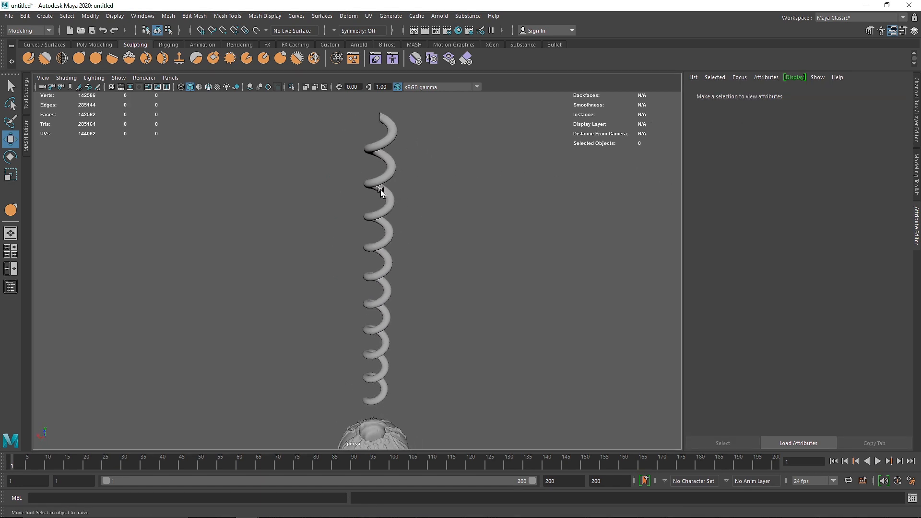
# - Duplicate the helix three times, rotating the copies about the vertical axis to form a tight four-strand rope, and deselect it
pyautogui.click(394, 220)
pyautogui.scroll(5, 393, 278)
pyautogui.press('e')
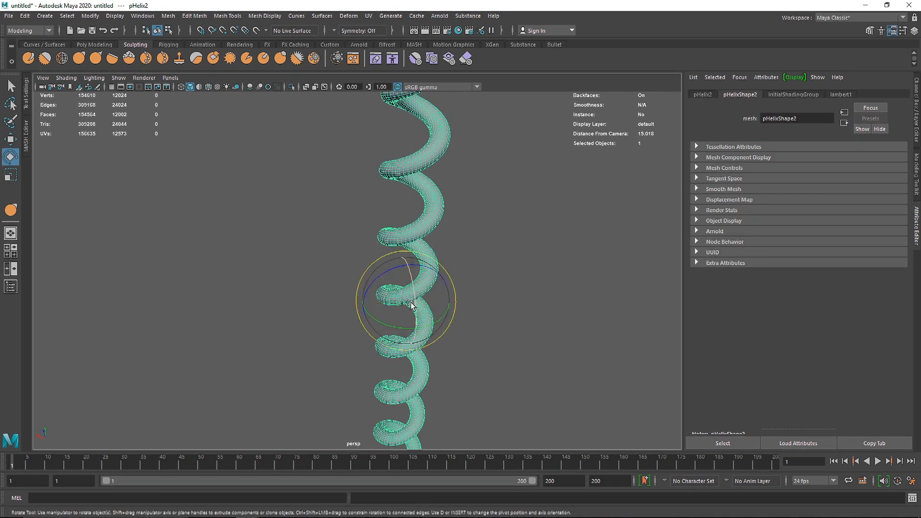
pyautogui.moveTo(426, 315); pyautogui.dragTo(374, 320)
pyautogui.hotkey('ctrl', 'd')
pyautogui.hotkey('ctrl', 'd')
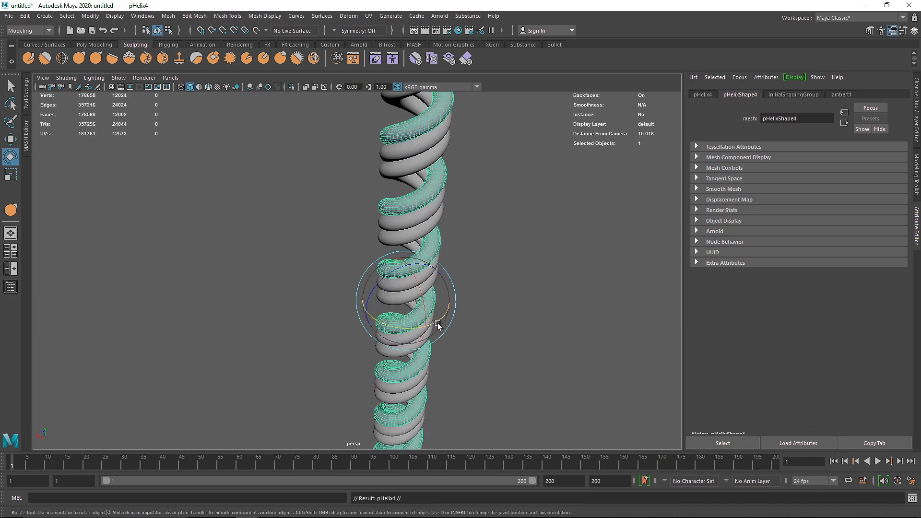
pyautogui.moveTo(438, 325); pyautogui.dragTo(374, 320)
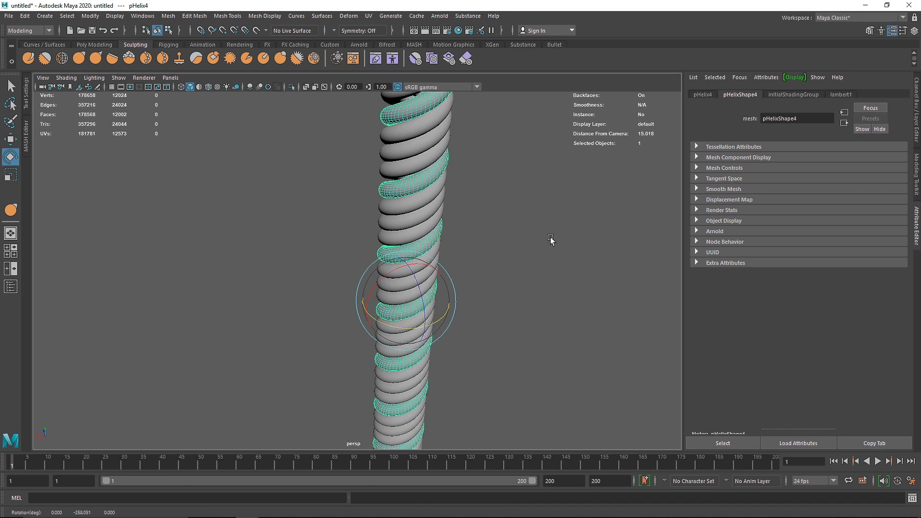
pyautogui.click(493, 261)
pyautogui.press('a')
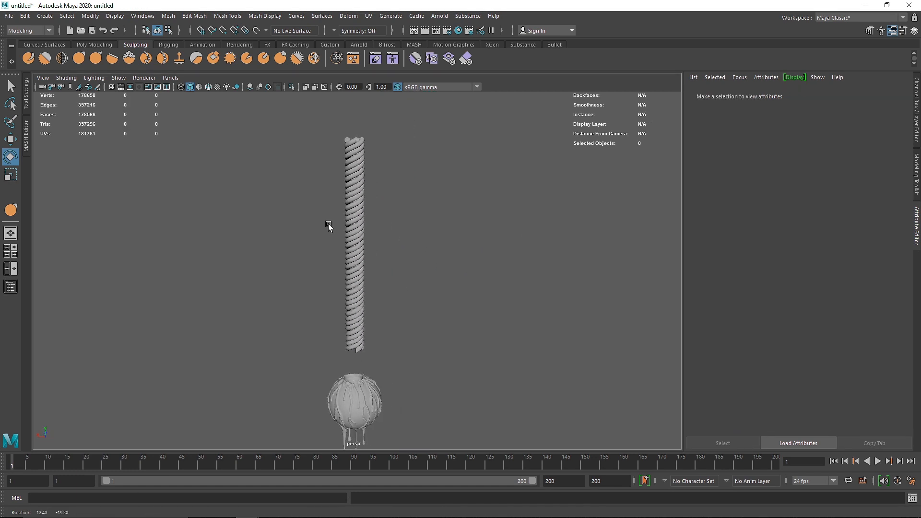
# - Select all four helix strands and combine them into one mesh
pyautogui.keyDown('alt'); pyautogui.moveTo(328, 225); pyautogui.dragTo(335, 174); pyautogui.keyUp('alt')
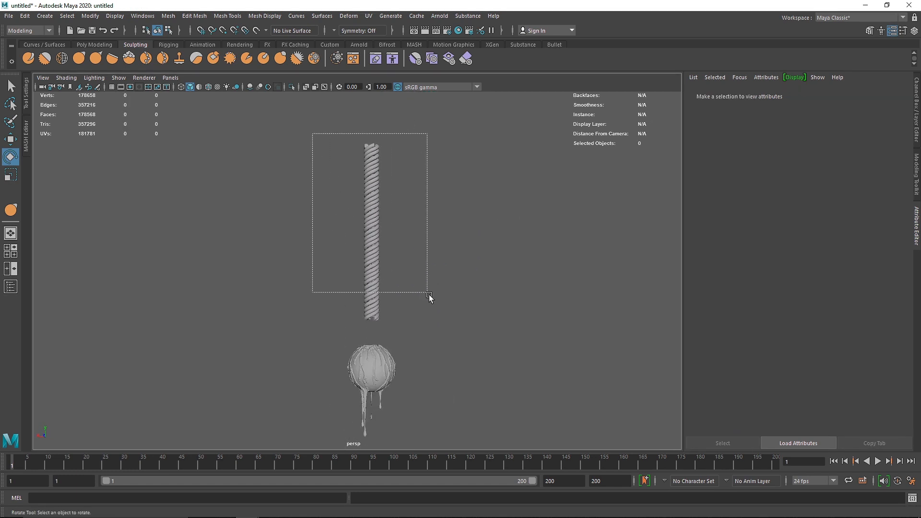
pyautogui.moveTo(428, 294); pyautogui.dragTo(450, 310)
pyautogui.click(168, 16)
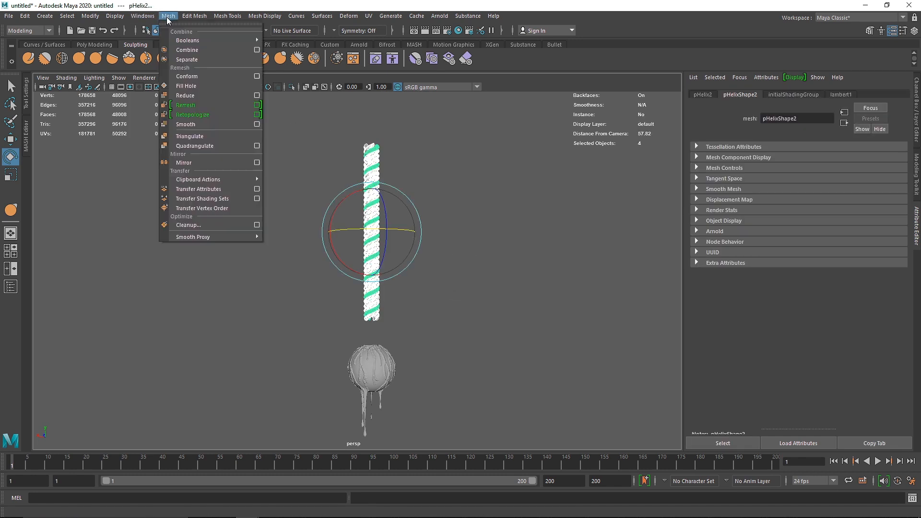
pyautogui.click(192, 50)
# - Scale the combined rope uniformly to about 0.198 and lower it to just above the sphere's hollow
pyautogui.press('w')
pyautogui.keyDown('alt'); pyautogui.moveTo(412, 210); pyautogui.dragTo(368, 269); pyautogui.keyUp('alt')
pyautogui.press('r')
pyautogui.press('w')
pyautogui.press('r')
pyautogui.moveTo(370, 332); pyautogui.dragTo(371, 334)
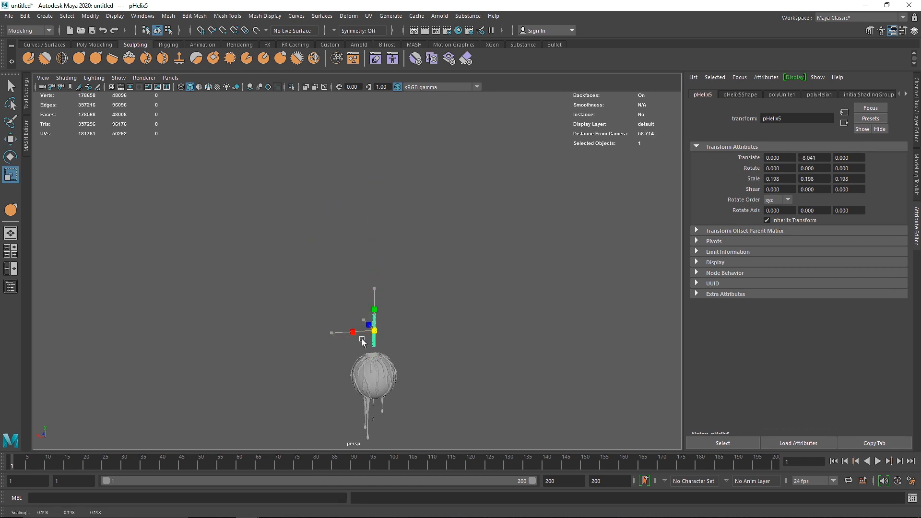
# - Lower the rope to a Y translation of about -9.399 and scale it uniformly to about 0.085
pyautogui.press('f')
pyautogui.scroll(-6, 385, 358)
pyautogui.press('w')
pyautogui.moveTo(357, 245); pyautogui.dragTo(330, 335)
pyautogui.scroll(-1, 346, 339)
pyautogui.press('r')
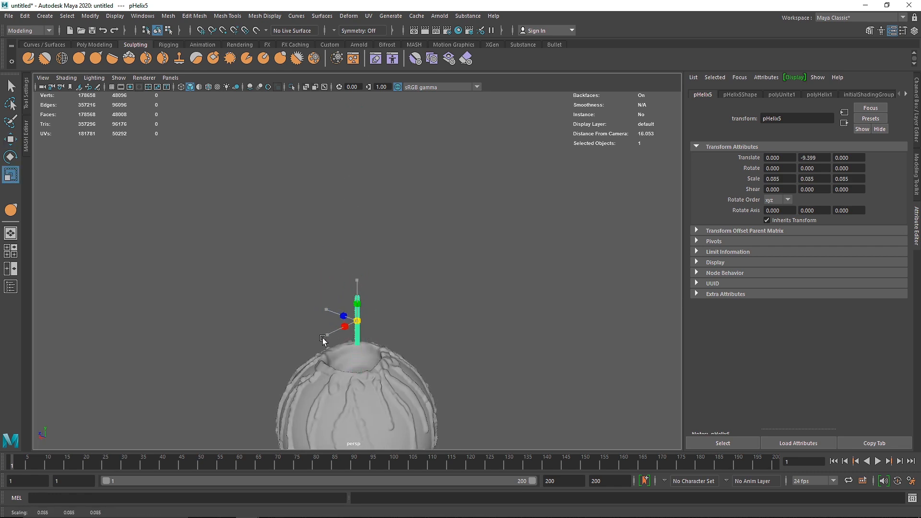
# - Lower the rope into the sphere's hollow at a Y translation of about -10.369 and scale it uniformly to about 0.096
pyautogui.press('w')
pyautogui.moveTo(359, 293); pyautogui.dragTo(376, 340)
pyautogui.press('f')
pyautogui.moveTo(357, 247)
pyautogui.mouseDown()
pyautogui.moveTo(363, 283)
pyautogui.moveTo(360, 256)
pyautogui.mouseUp()
pyautogui.press('r')
pyautogui.press('w')
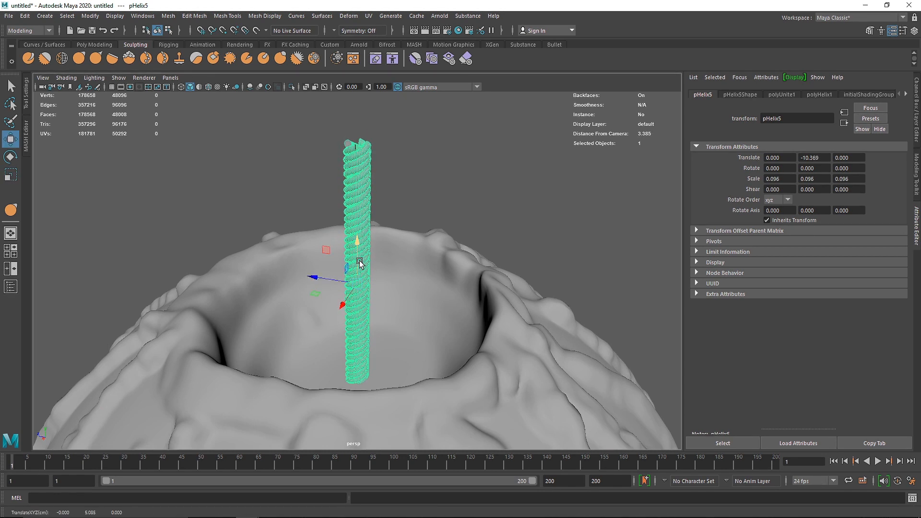
pyautogui.scroll(-9, 362, 283)
pyautogui.keyDown('alt'); pyautogui.moveTo(362, 290); pyautogui.dragTo(369, 268); pyautogui.keyUp('alt')
pyautogui.scroll(5, 383, 259)
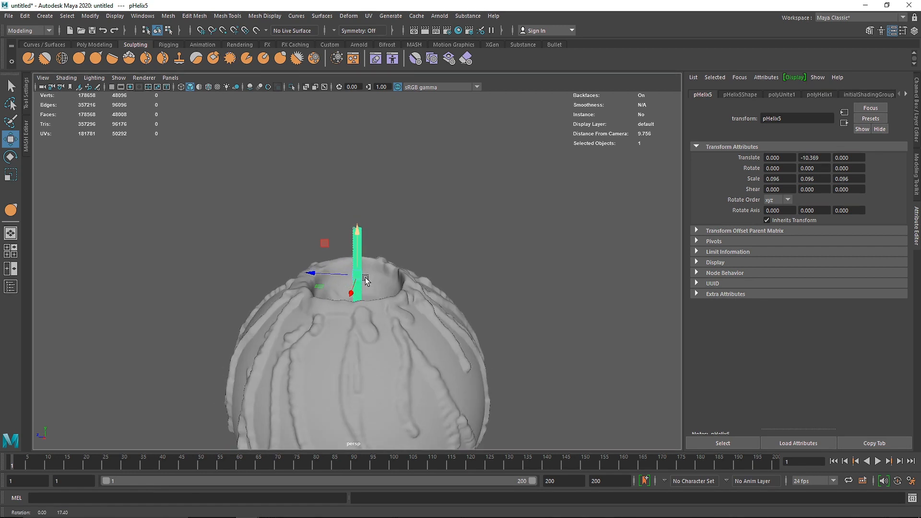
pyautogui.scroll(4, 395, 250)
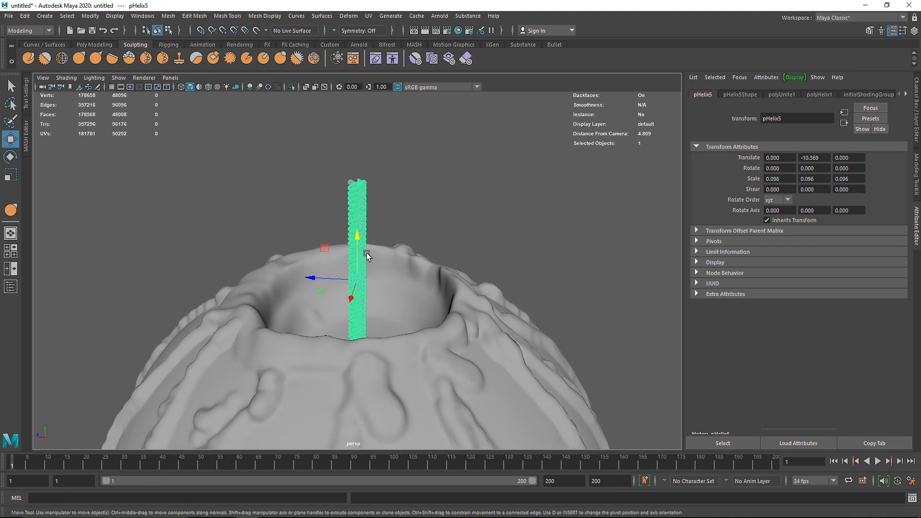
pyautogui.press('space')
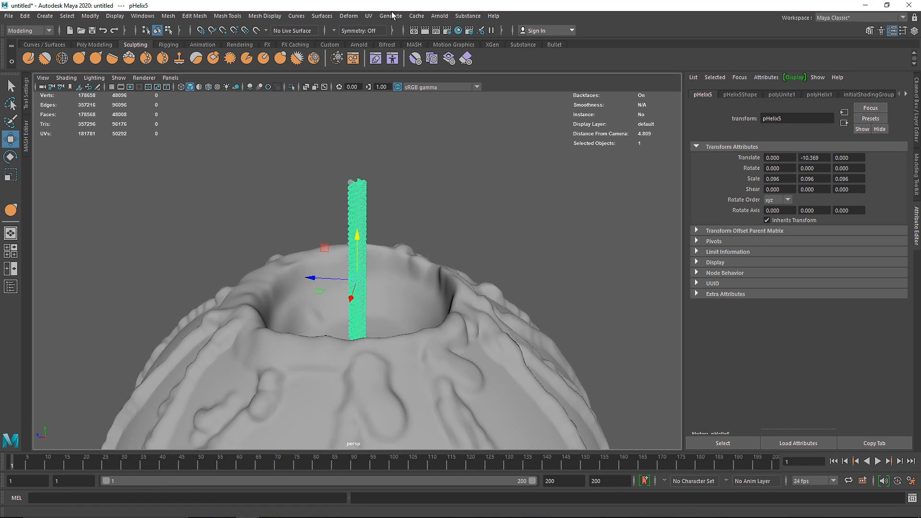
# - Apply a nonlinear Bend deformer to the rope and set its curvature to about 80
pyautogui.click(352, 15)
pyautogui.moveTo(429, 168)
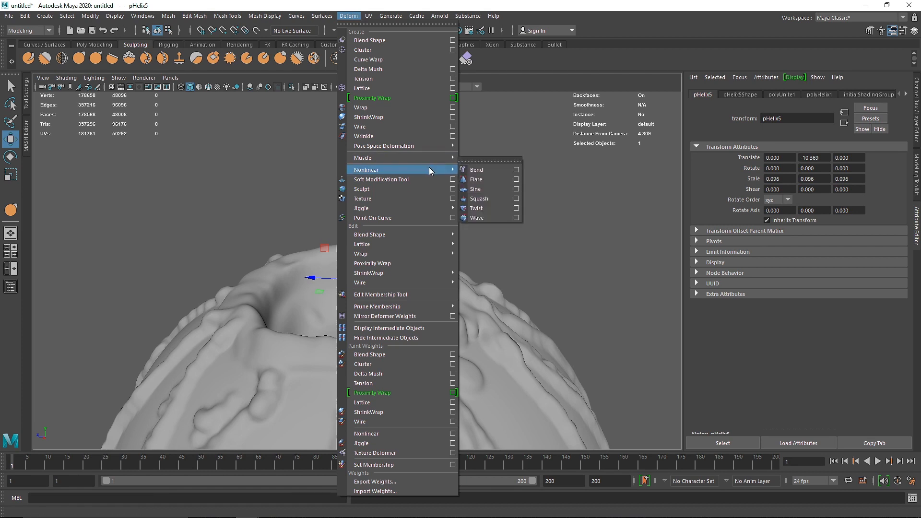
pyautogui.click(479, 170)
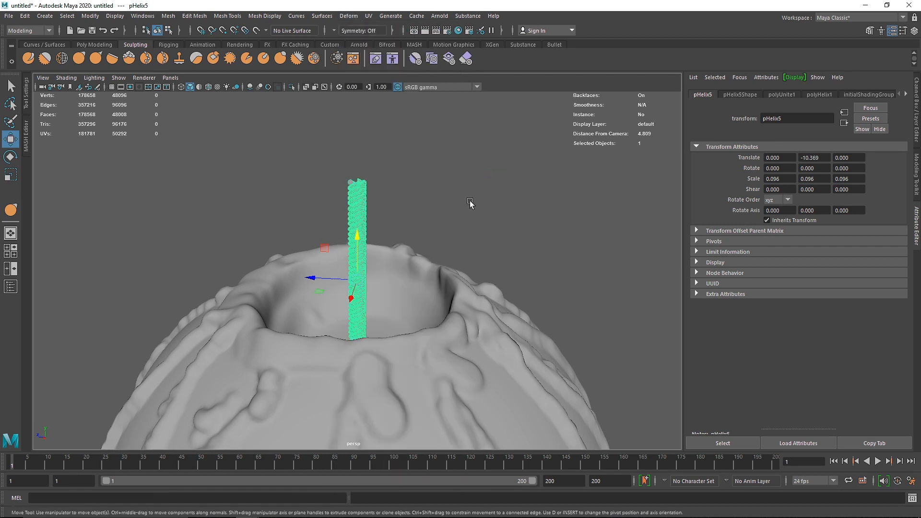
pyautogui.keyDown('alt'); pyautogui.moveTo(444, 233); pyautogui.dragTo(457, 238); pyautogui.keyUp('alt')
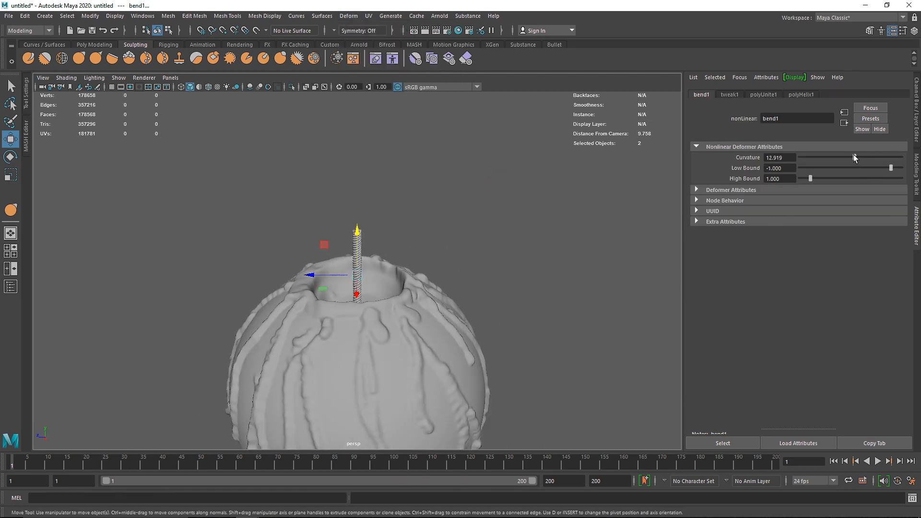
pyautogui.moveTo(872, 156); pyautogui.dragTo(872, 157)
pyautogui.keyDown('alt'); pyautogui.moveTo(324, 188); pyautogui.dragTo(423, 186); pyautogui.keyUp('alt')
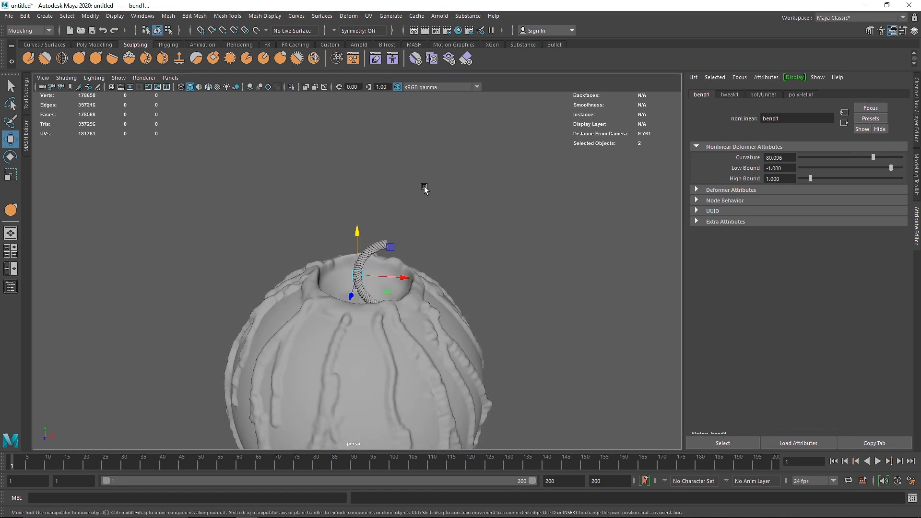
# - Try rotating the bend deformer around the rope and undo the rotation
pyautogui.scroll(5, 370, 271)
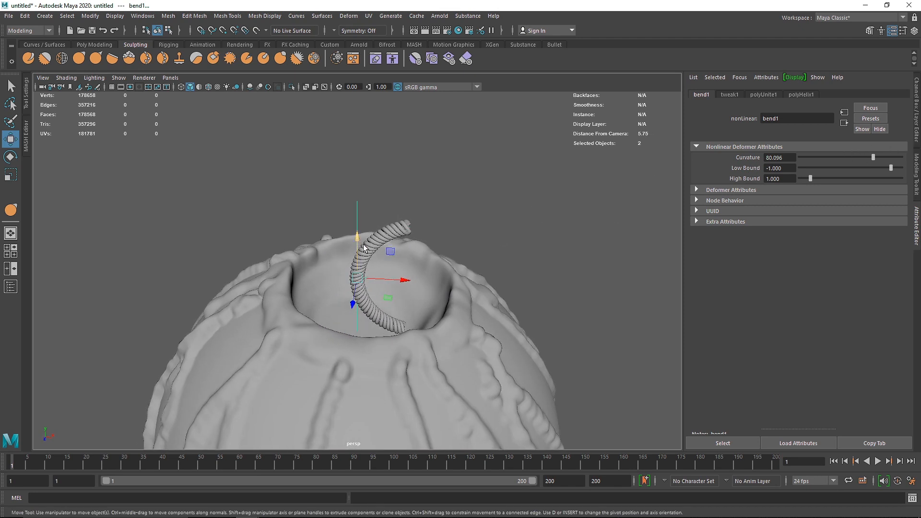
pyautogui.press('e')
pyautogui.moveTo(366, 284); pyautogui.dragTo(338, 260)
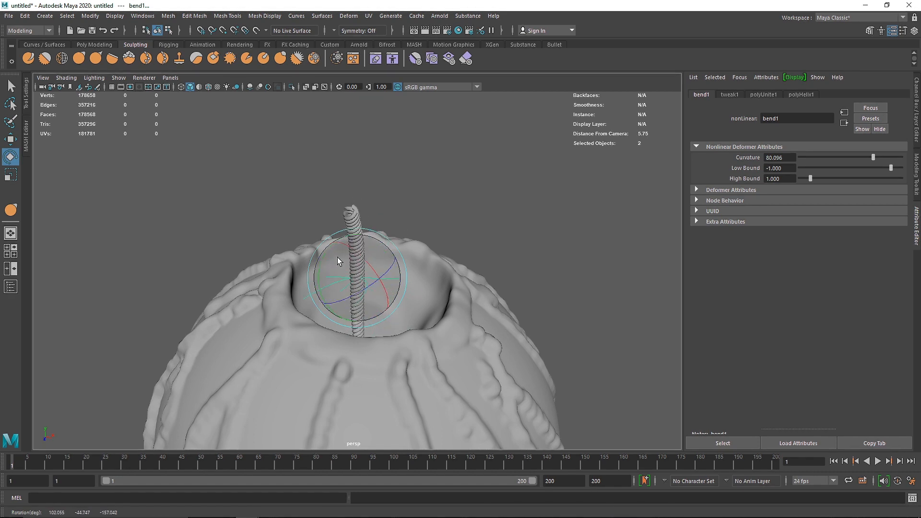
pyautogui.hotkey('ctrl', 'z')
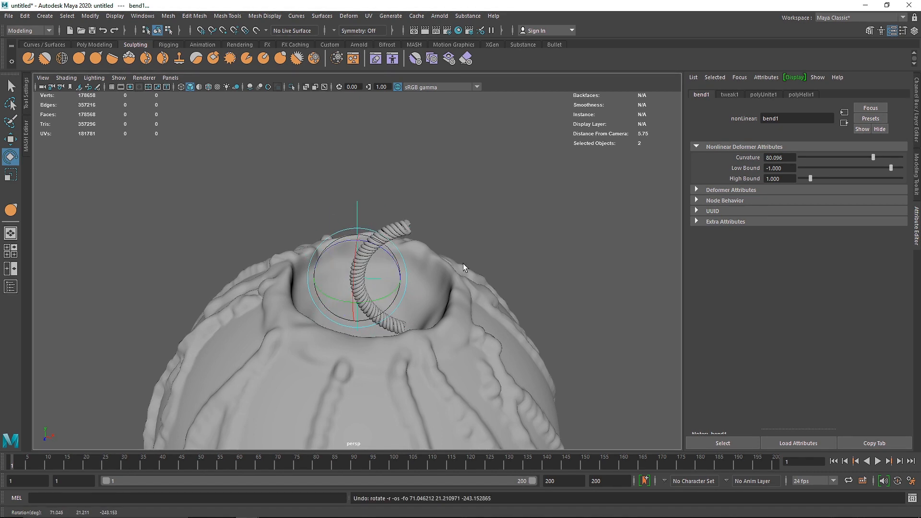
# - Set the bend deformer's low bound to 0 and its high bound to about 1.196
pyautogui.moveTo(810, 178); pyautogui.dragTo(808, 179)
pyautogui.moveTo(891, 168)
pyautogui.mouseDown()
pyautogui.moveTo(868, 167)
pyautogui.moveTo(899, 174)
pyautogui.mouseUp()
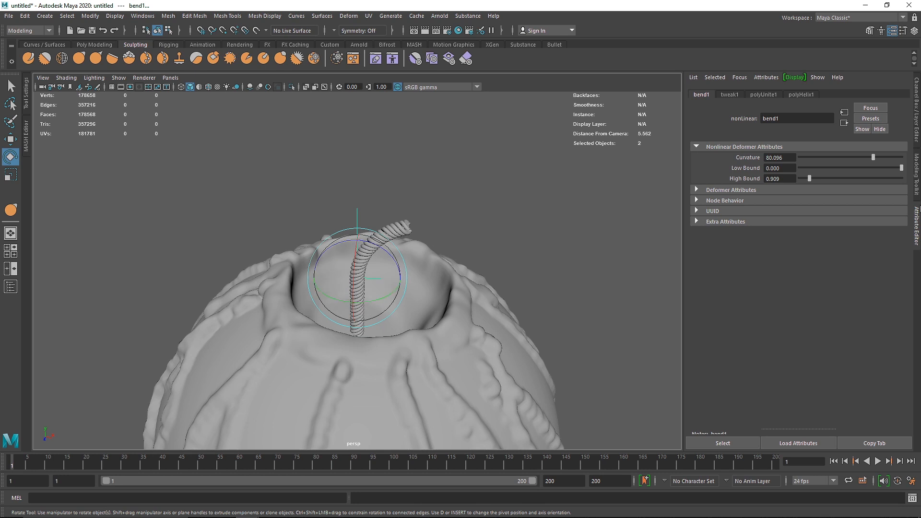
pyautogui.moveTo(810, 178)
pyautogui.mouseDown()
pyautogui.moveTo(798, 182)
pyautogui.moveTo(812, 186)
pyautogui.mouseUp()
# - Reduce the bend curvature to about 30.144 and position the bend handle at a Y translation of about 4.884
pyautogui.press('w')
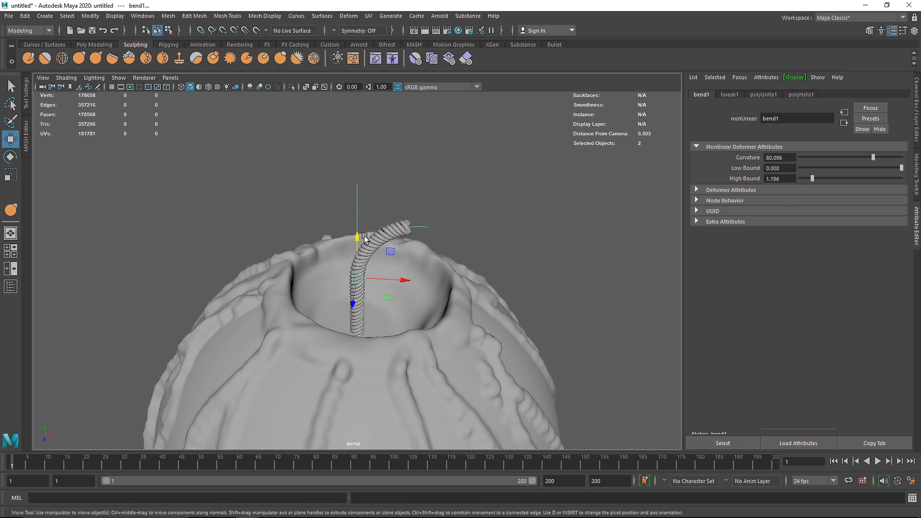
pyautogui.moveTo(360, 283); pyautogui.dragTo(357, 241)
pyautogui.moveTo(869, 157); pyautogui.dragTo(858, 157)
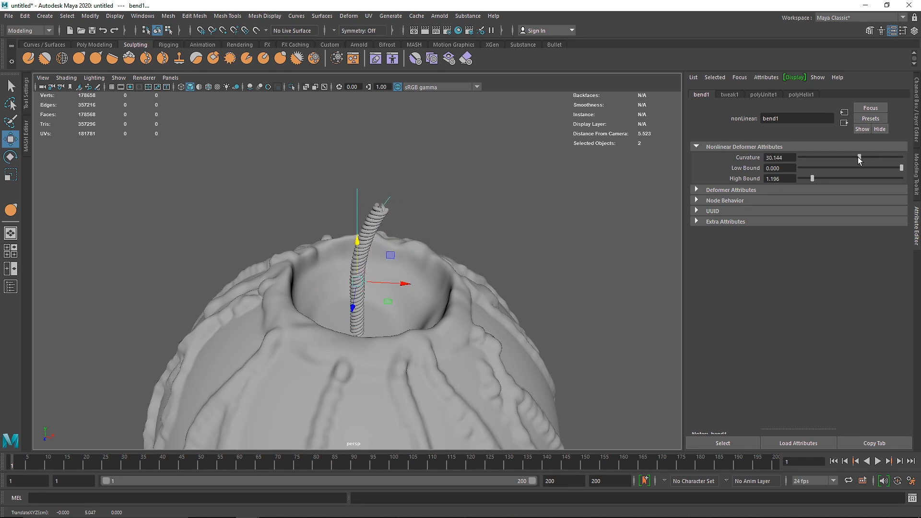
pyautogui.moveTo(352, 241); pyautogui.dragTo(355, 261)
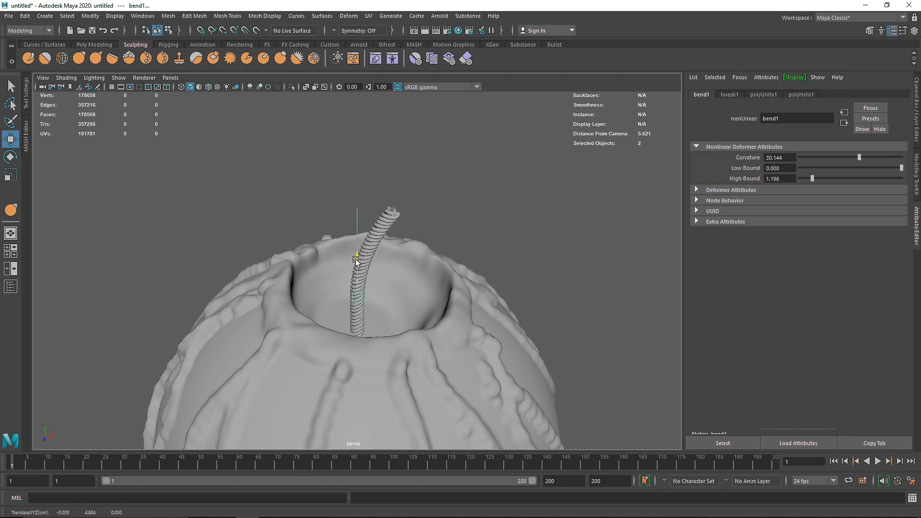
pyautogui.moveTo(860, 158); pyautogui.dragTo(860, 158)
# - Select the bent rope wick and delete its construction history
pyautogui.scroll(-4, 351, 240)
pyautogui.moveTo(351, 252)
pyautogui.keyDown('alt'); pyautogui.mouseDown()
pyautogui.moveTo(364, 239)
pyautogui.moveTo(314, 254)
pyautogui.moveTo(165, 259)
pyautogui.moveTo(367, 262)
pyautogui.moveTo(351, 300)
pyautogui.moveTo(361, 290)
pyautogui.moveTo(350, 258)
pyautogui.mouseUp(); pyautogui.keyUp('alt')
pyautogui.scroll(-5, 367, 261)
pyautogui.scroll(6, 384, 259)
pyautogui.scroll(6, 387, 259)
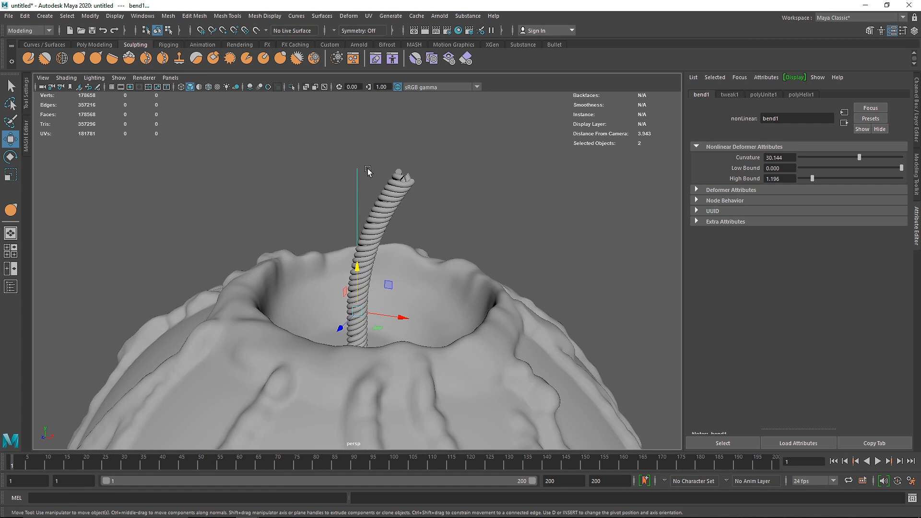
pyautogui.keyDown('alt'); pyautogui.moveTo(367, 172); pyautogui.dragTo(392, 185); pyautogui.keyUp('alt')
pyautogui.click(421, 206)
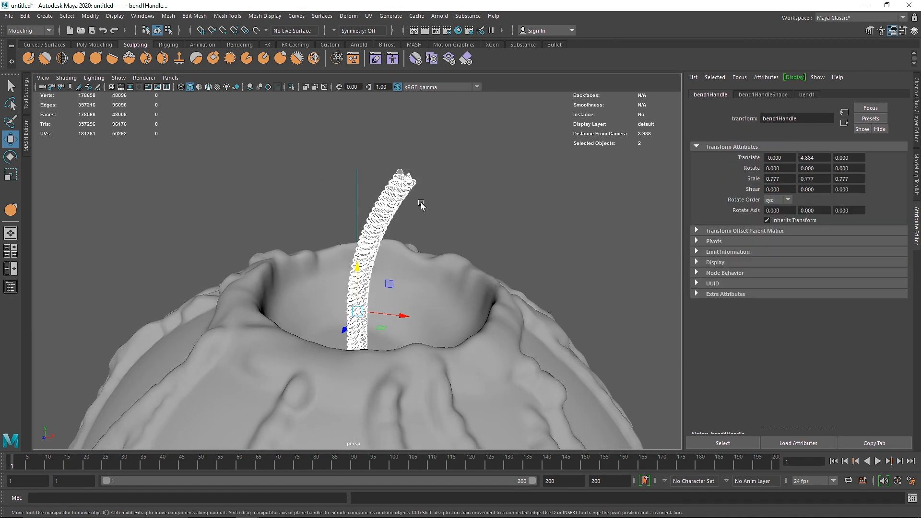
pyautogui.click(91, 44)
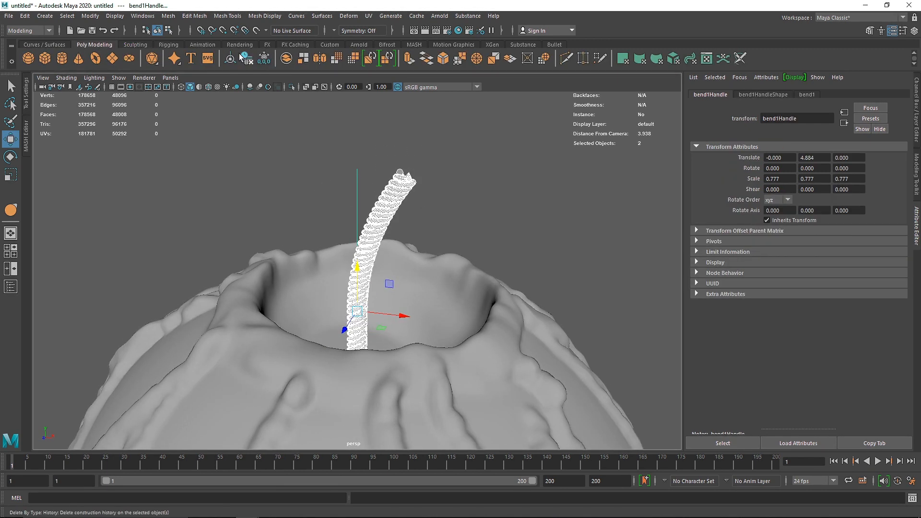
pyautogui.click(25, 16)
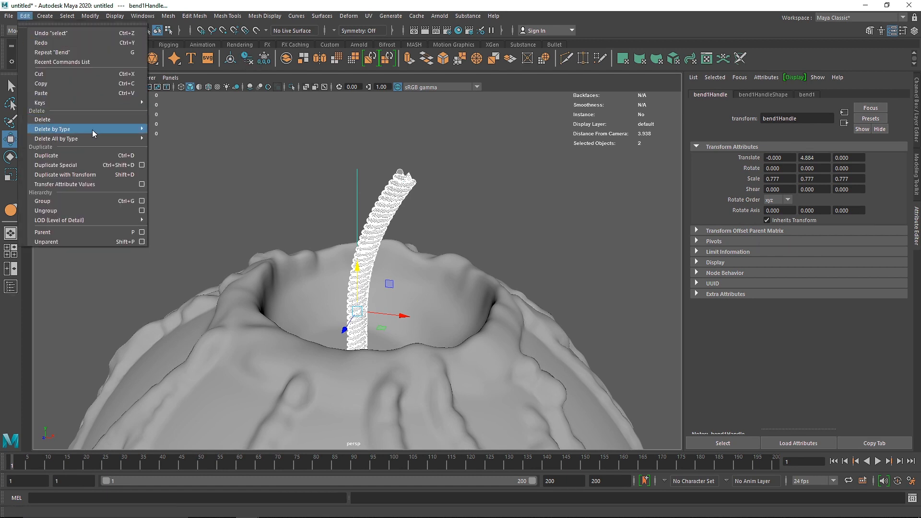
pyautogui.moveTo(92, 129)
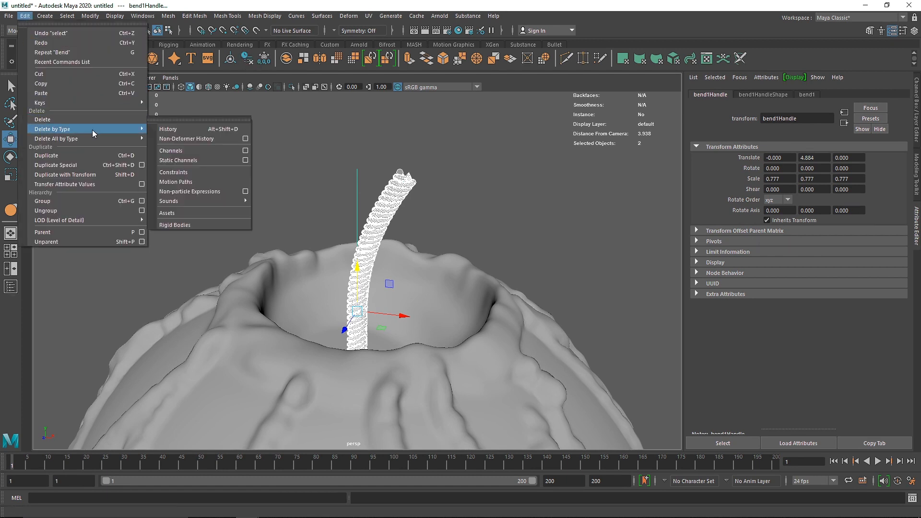
pyautogui.click(183, 131)
# - Create a camera and place it in front of the candle at about Y 1.39 and Z 21.27
pyautogui.keyDown('alt'); pyautogui.moveTo(335, 201); pyautogui.dragTo(301, 238); pyautogui.keyUp('alt')
pyautogui.scroll(-8, 335, 238)
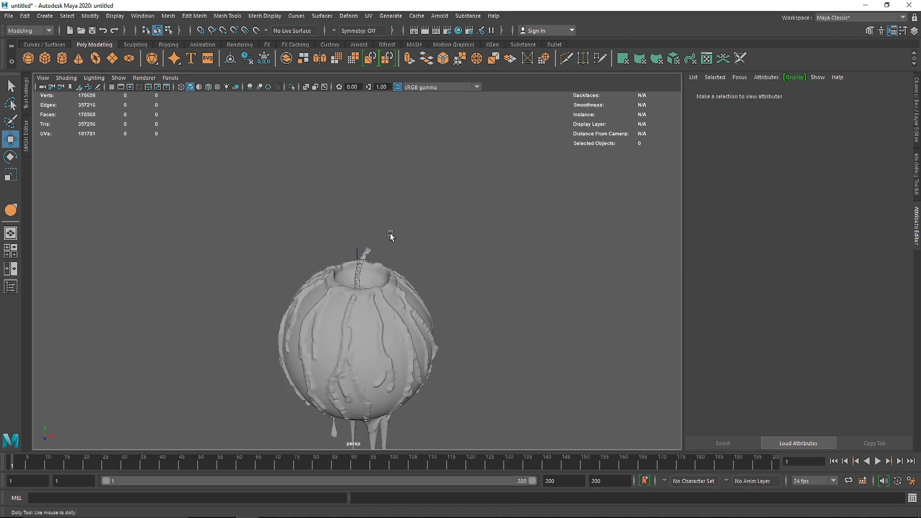
pyautogui.click(44, 16)
pyautogui.moveTo(111, 77)
pyautogui.click(192, 89)
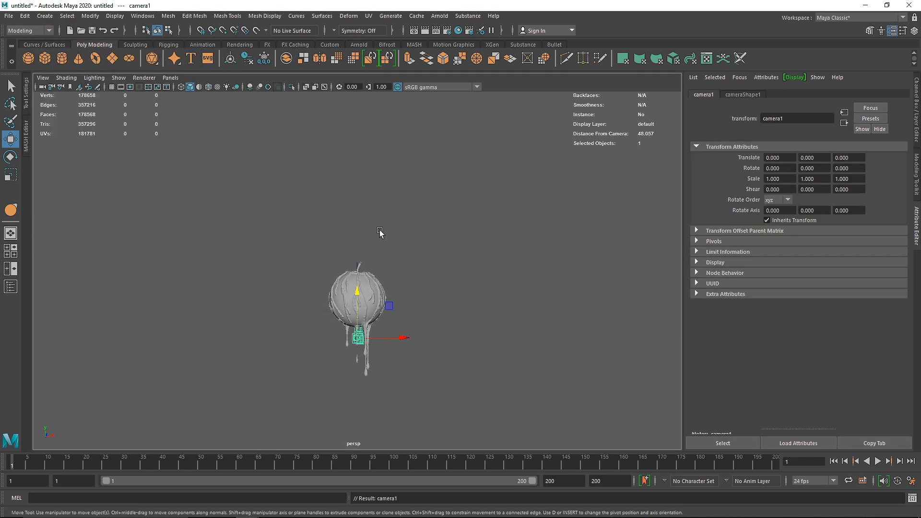
pyautogui.keyDown('alt'); pyautogui.moveTo(380, 233); pyautogui.dragTo(260, 349); pyautogui.keyUp('alt')
pyautogui.moveTo(321, 331); pyautogui.dragTo(52, 334)
pyautogui.keyDown('alt'); pyautogui.moveTo(165, 317); pyautogui.dragTo(231, 282, button='middle'); pyautogui.keyUp('alt')
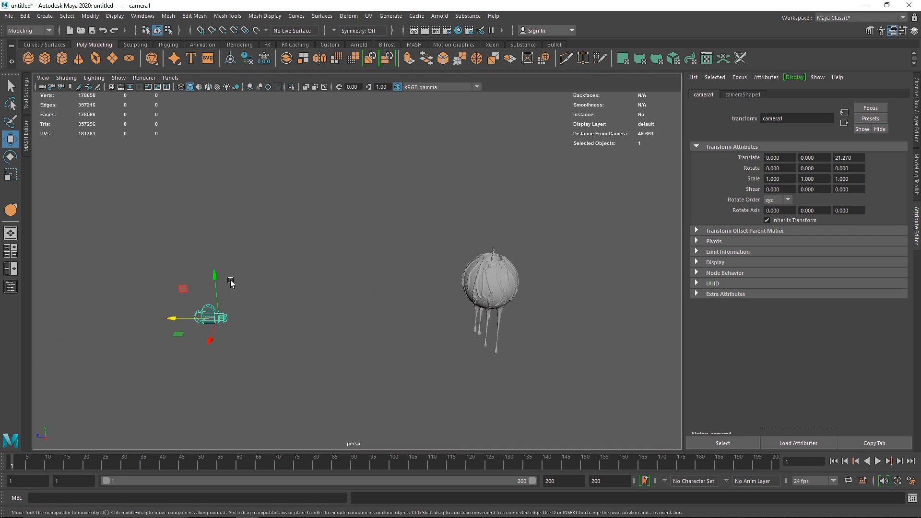
pyautogui.moveTo(215, 282); pyautogui.dragTo(216, 262)
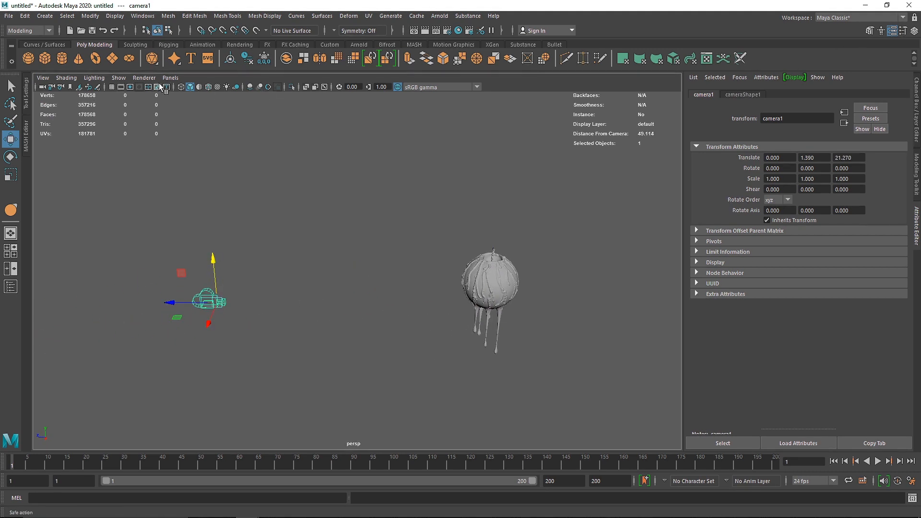
# - Switch the viewport to look through camera1
pyautogui.click(170, 77)
pyautogui.moveTo(211, 89)
pyautogui.click(280, 89)
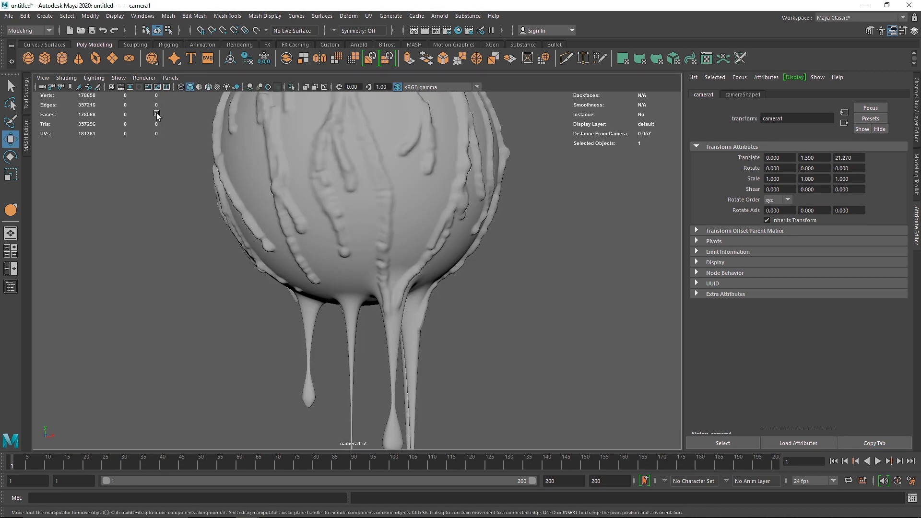
pyautogui.click(50, 87)
pyautogui.click(59, 88)
pyautogui.click(51, 87)
# - Frame the whole candle by setting the camera's Translate Y to 2 and Translate Z to 48
pyautogui.click(915, 114)
pyautogui.write('2')
pyautogui.press('Return')
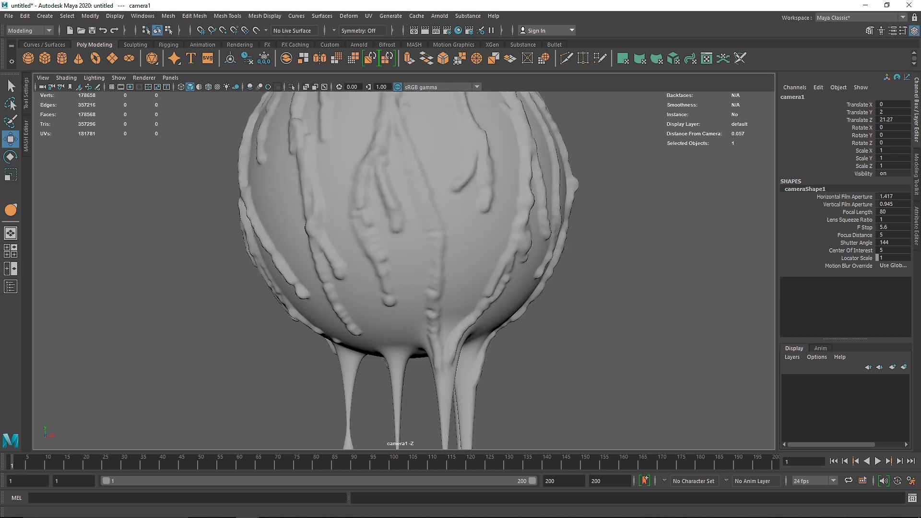
pyautogui.press('Return')
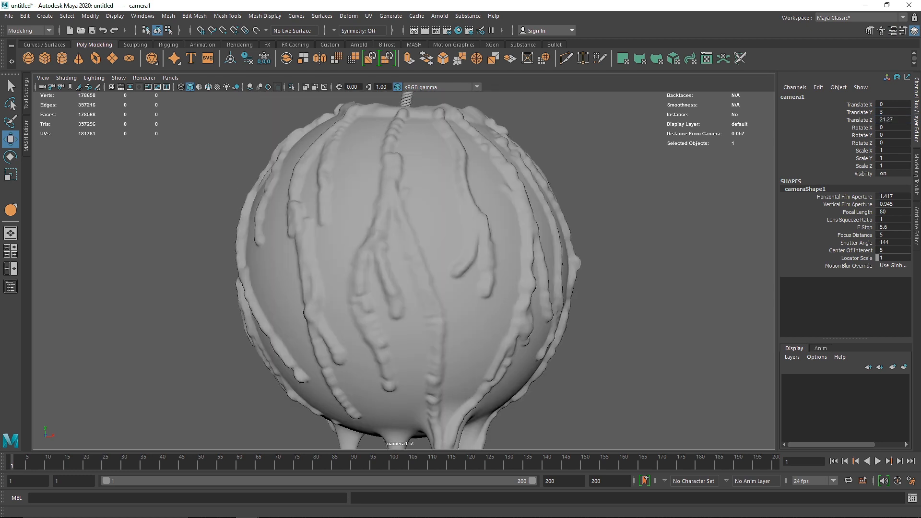
pyautogui.keyDown('ctrl'); pyautogui.moveTo(877, 121); pyautogui.dragTo(888, 121); pyautogui.keyUp('ctrl')
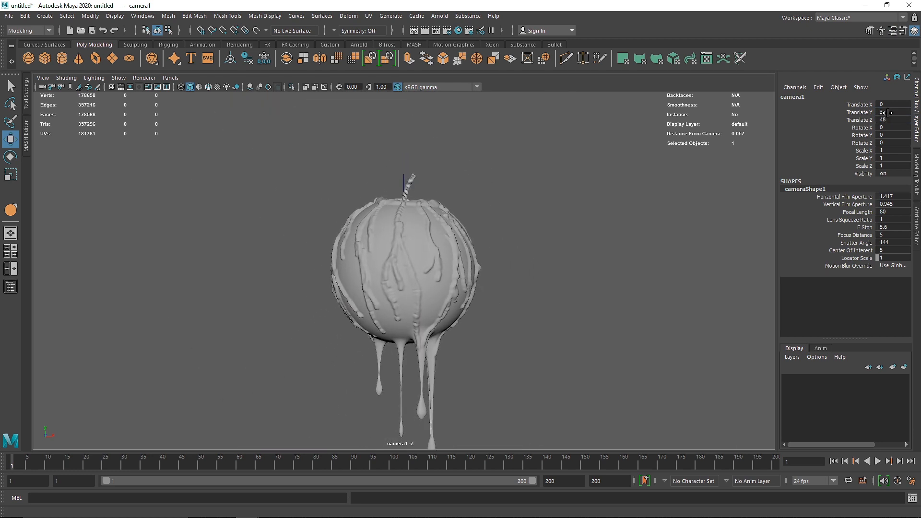
pyautogui.write('2')
pyautogui.press('Return')
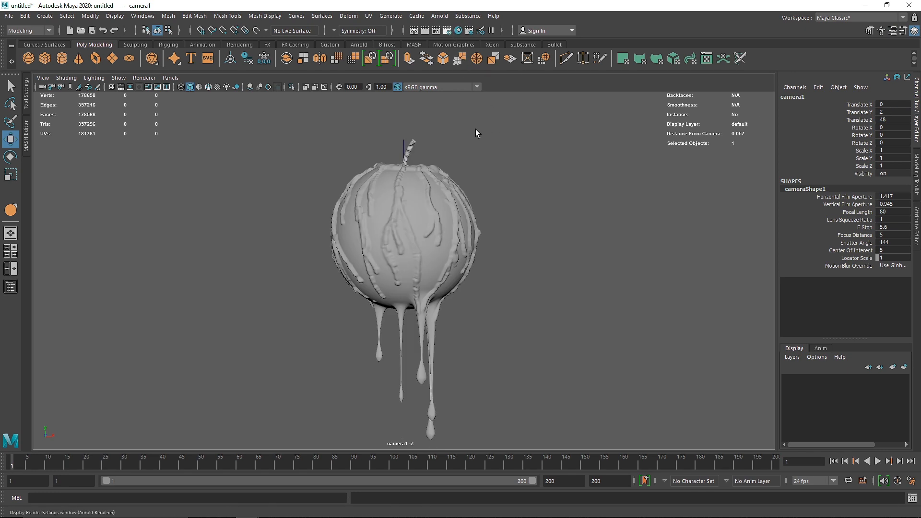
# - Set the render image size preset to 1k_Square and show the resolution gate in the camera view
pyautogui.scroll(-5, 429, 310)
pyautogui.click(434, 288)
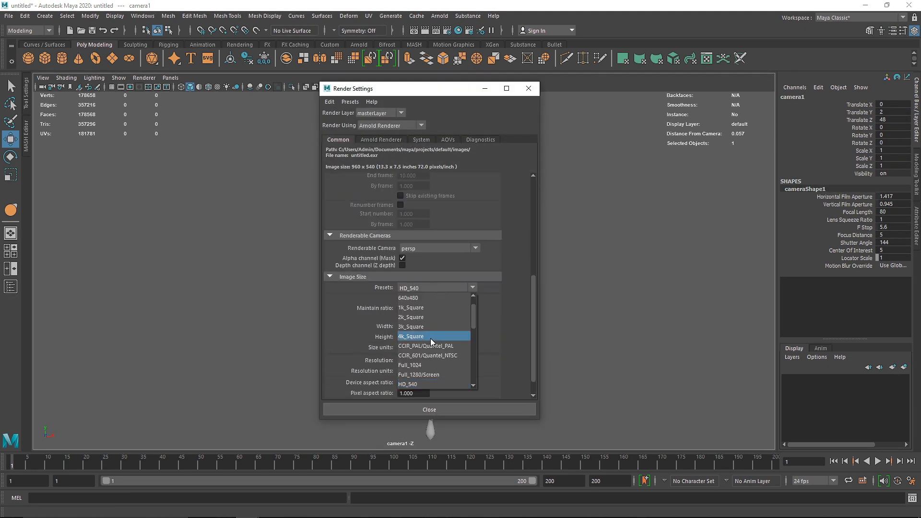
pyautogui.click(430, 307)
pyautogui.click(528, 88)
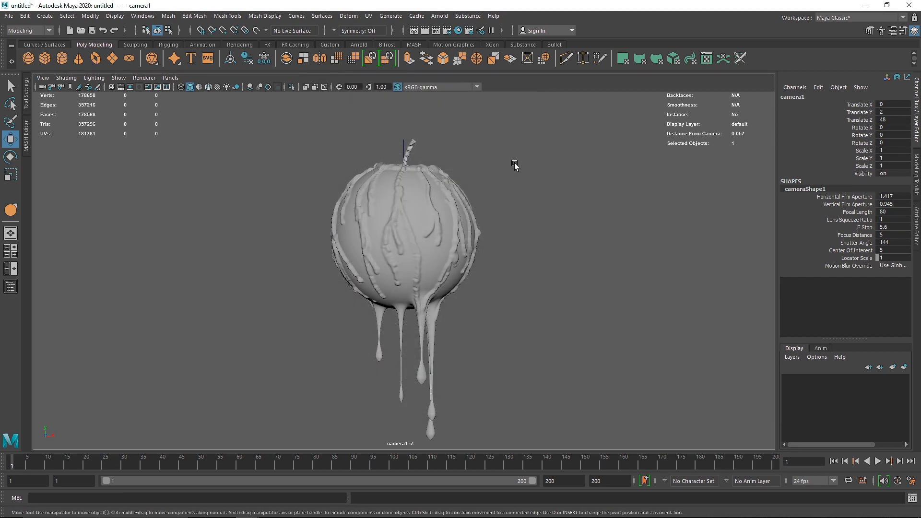
pyautogui.click(129, 87)
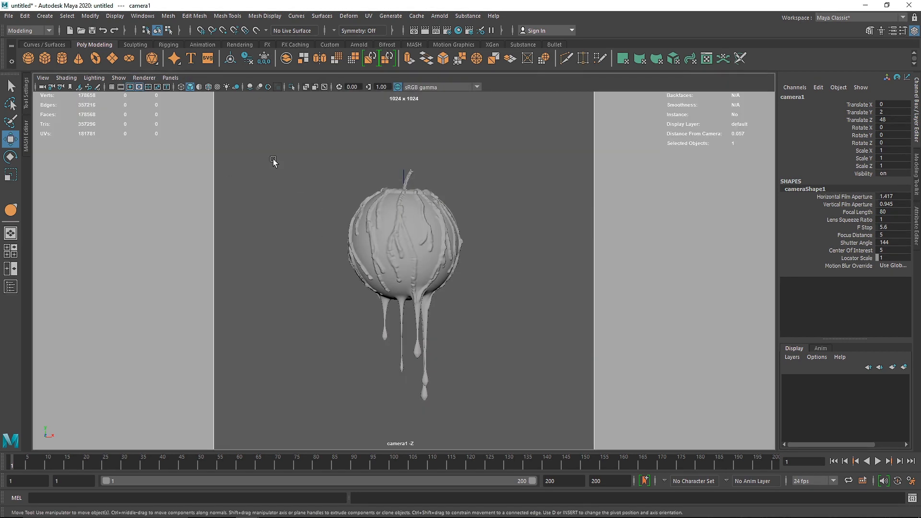
pyautogui.click(138, 87)
pyautogui.click(138, 87)
# - Bring the camera closer to the candle by setting its Translate Z to 39
pyautogui.click(917, 235)
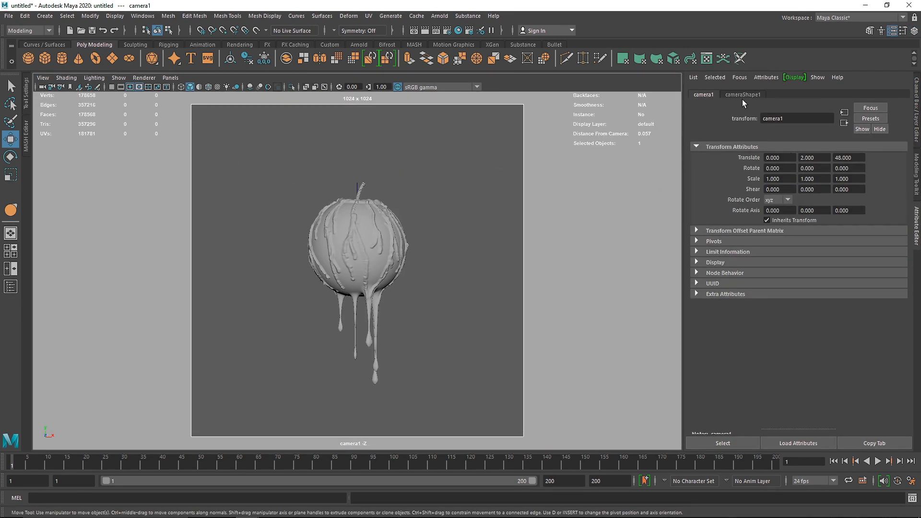
pyautogui.click(742, 95)
pyautogui.click(916, 115)
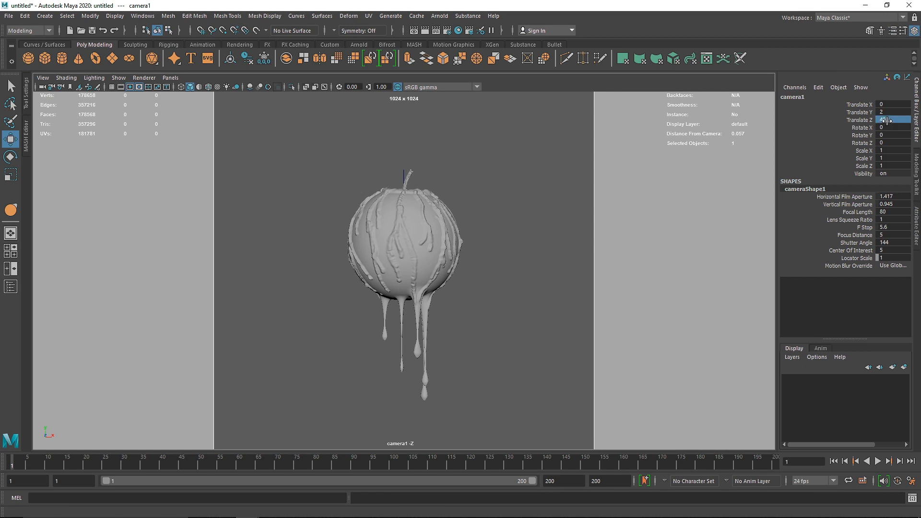
pyautogui.moveTo(887, 121); pyautogui.dragTo(859, 121)
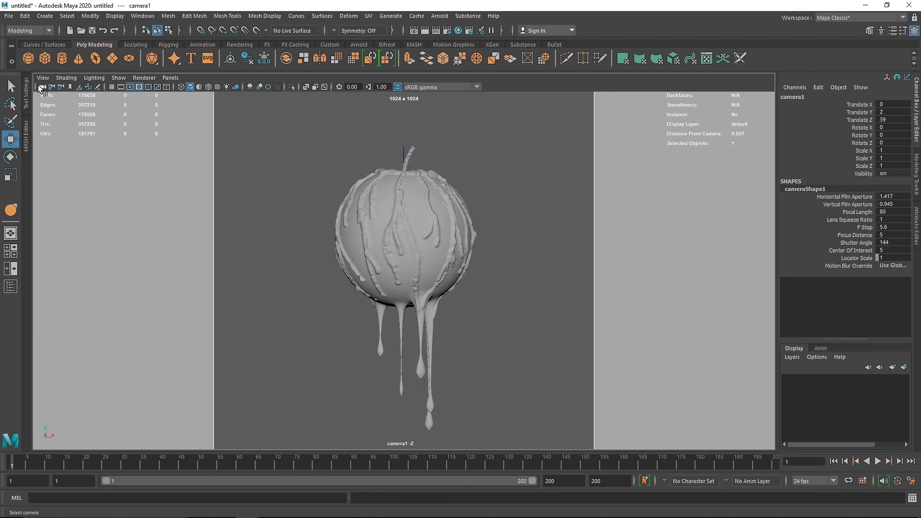
# - Rotate the candle mesh around its vertical axis to turn a different set of drips toward the camera
pyautogui.click(415, 197)
pyautogui.press('e')
pyautogui.moveTo(421, 240); pyautogui.dragTo(368, 251)
pyautogui.click(479, 282)
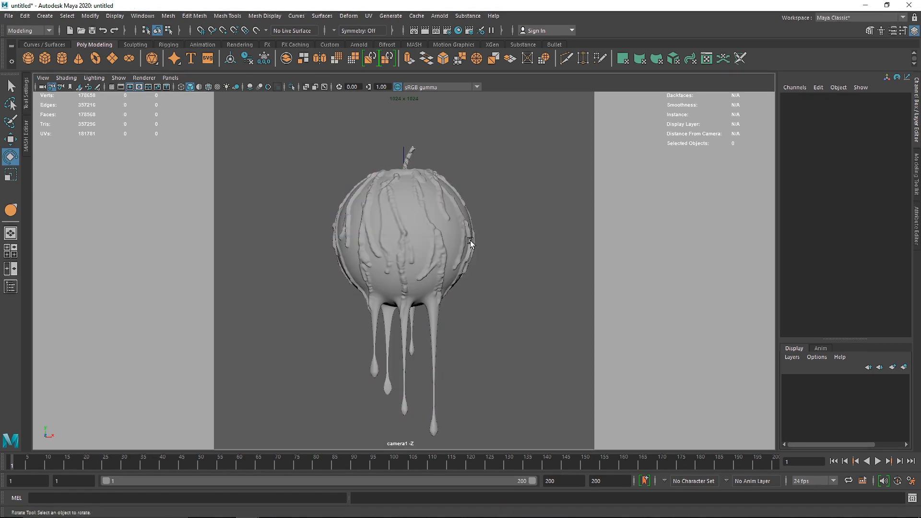
# - Return to the perspective view and inspect the candle's hollow and wick up close
pyautogui.click(411, 159)
pyautogui.click(480, 139)
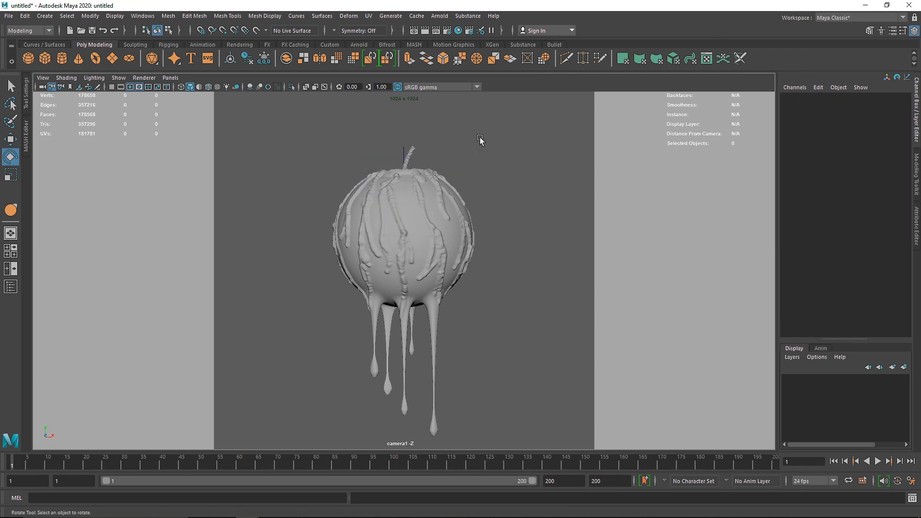
pyautogui.press('space')
pyautogui.moveTo(455, 165); pyautogui.dragTo(456, 126)
pyautogui.keyDown('alt'); pyautogui.moveTo(421, 164); pyautogui.dragTo(620, 252, button='right'); pyautogui.keyUp('alt')
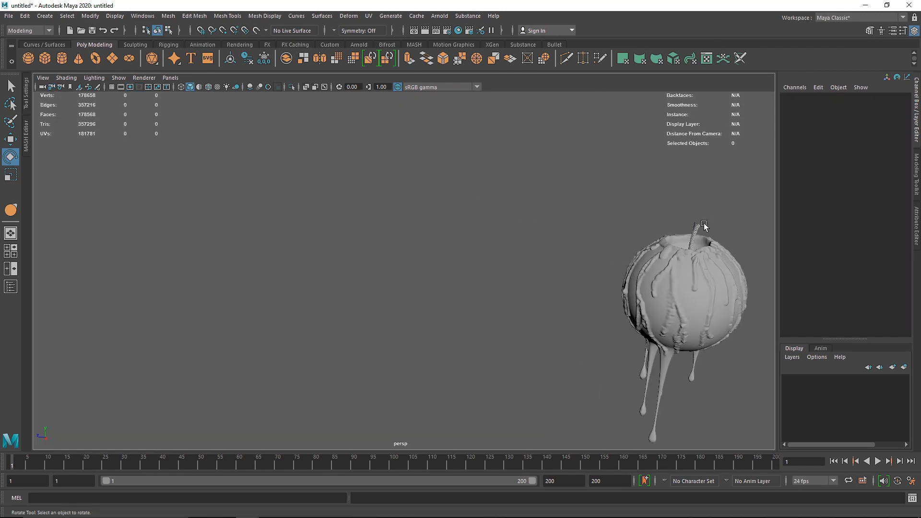
pyautogui.click(693, 233)
pyautogui.press('f')
pyautogui.keyDown('alt'); pyautogui.moveTo(694, 233); pyautogui.dragTo(645, 233); pyautogui.keyUp('alt')
pyautogui.keyDown('alt'); pyautogui.moveTo(645, 233); pyautogui.dragTo(471, 255, button='right'); pyautogui.keyUp('alt')
pyautogui.keyDown('alt'); pyautogui.moveTo(470, 255); pyautogui.dragTo(497, 259); pyautogui.keyUp('alt')
pyautogui.click(435, 231)
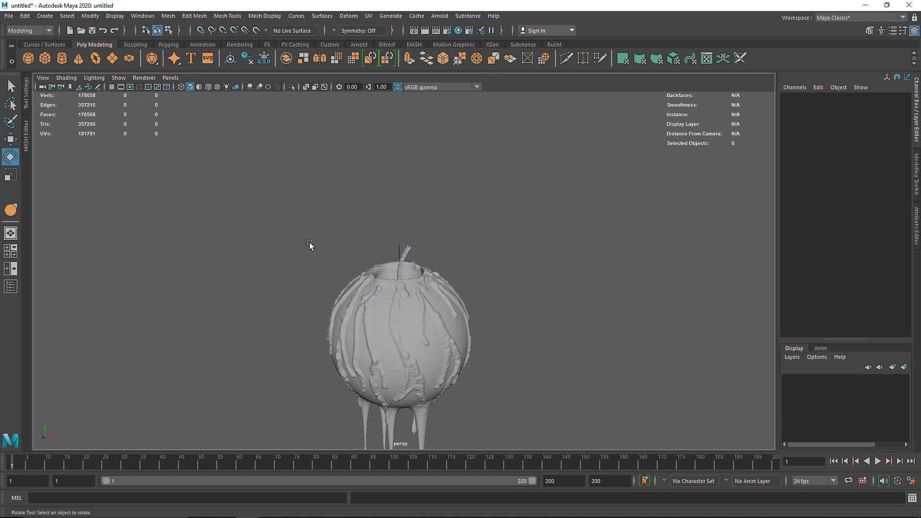
# - Create a polygon sphere and raise it above the wick to about 7.03 in Translate Y
pyautogui.keyDown('alt'); pyautogui.moveTo(310, 244); pyautogui.dragTo(240, 237, button='right'); pyautogui.keyUp('alt')
pyautogui.click(29, 58)
pyautogui.press('w')
pyautogui.moveTo(397, 313); pyautogui.dragTo(395, 187)
pyautogui.press('f')
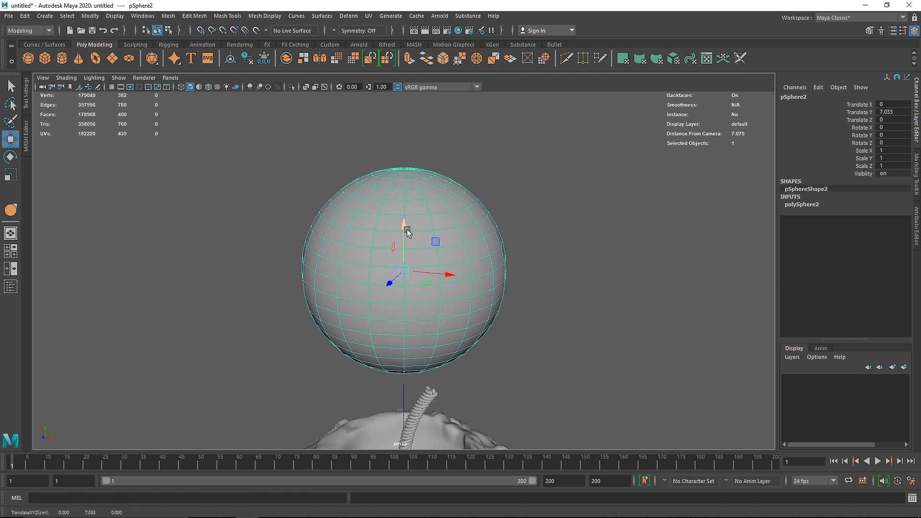
# - Apply a Flare nonlinear deformer to the new sphere above the wick
pyautogui.scroll(-3, 407, 231)
pyautogui.press('space')
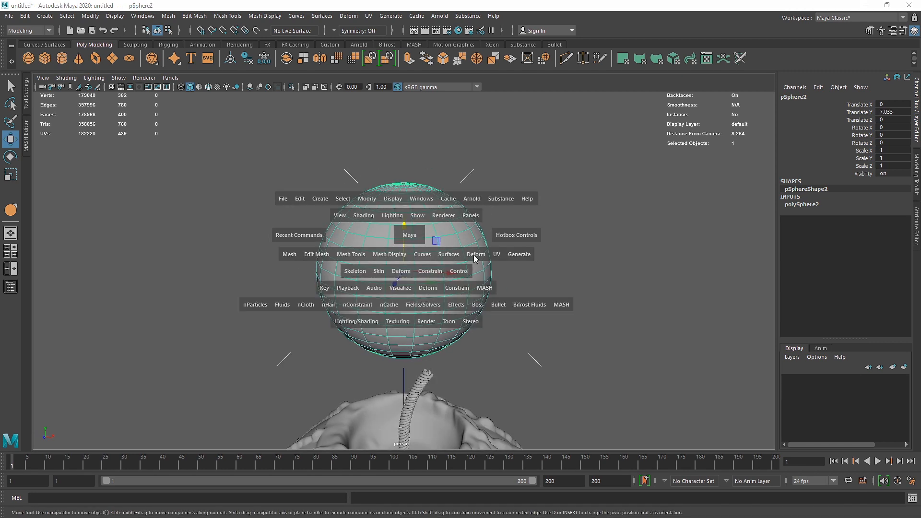
pyautogui.click(349, 16)
pyautogui.moveTo(438, 170)
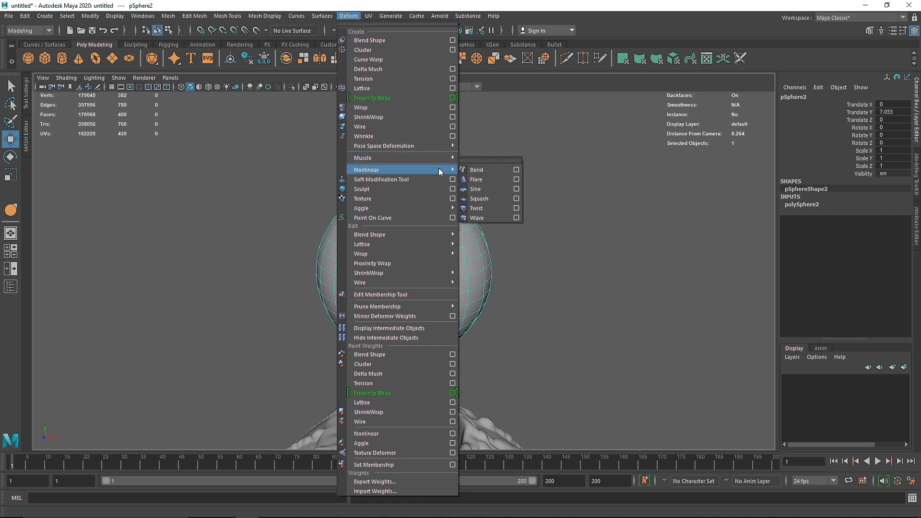
pyautogui.click(483, 178)
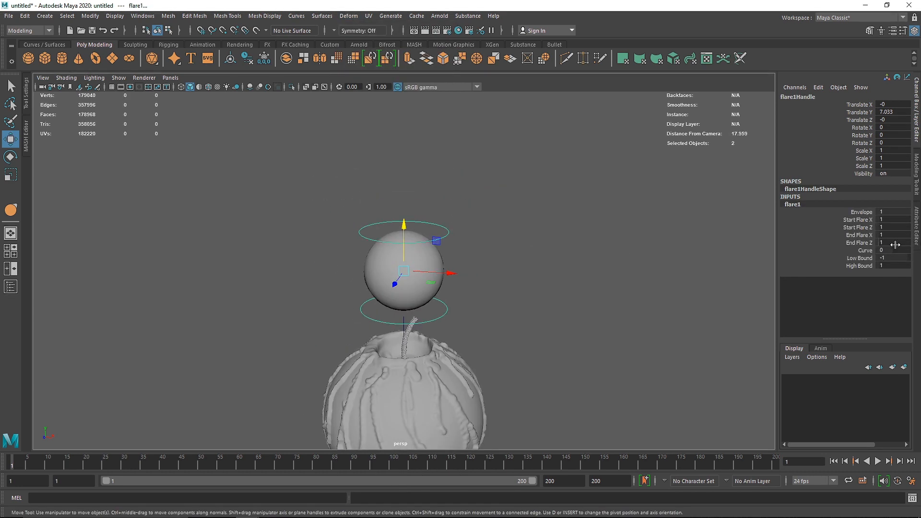
# - Taper the sphere into a flame-like drop by setting the flare's End Flare X and End Flare Z to 0.1
pyautogui.hotkey('ctrl', 'a')
pyautogui.click(748, 92)
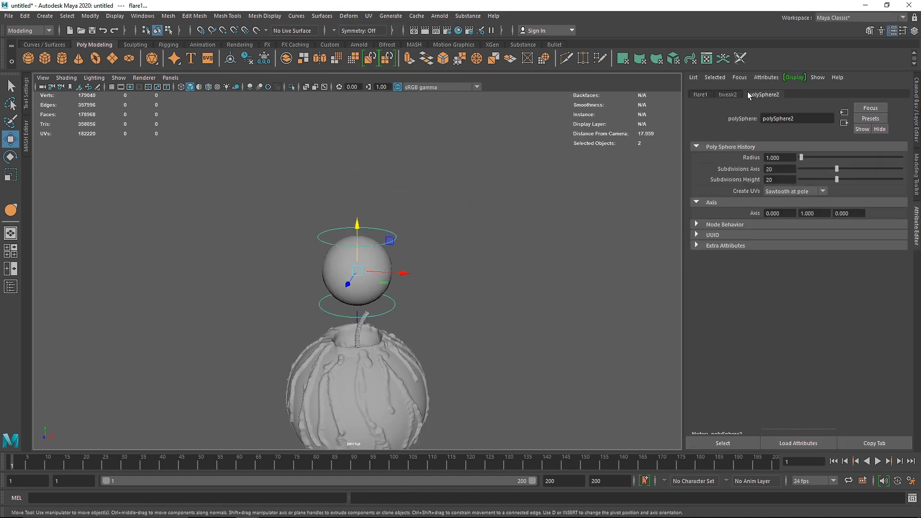
pyautogui.click(721, 93)
pyautogui.click(705, 94)
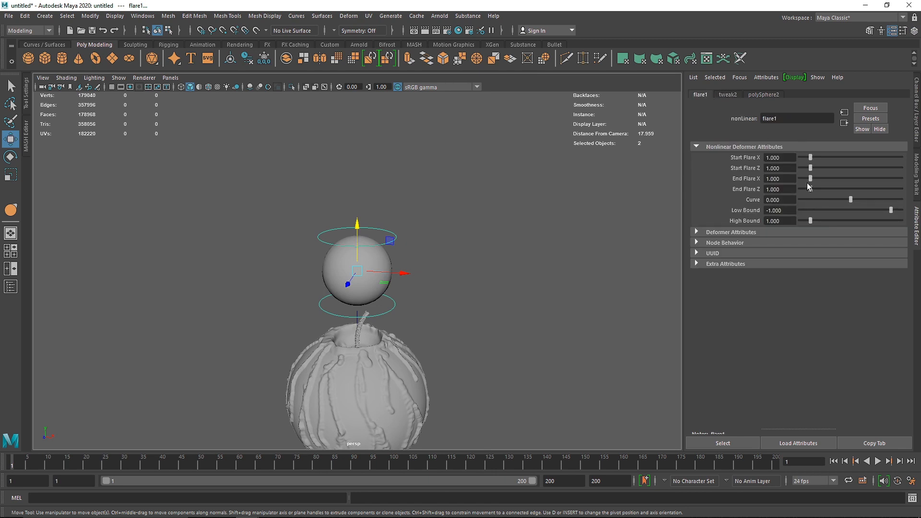
pyautogui.moveTo(810, 157); pyautogui.dragTo(805, 180)
pyautogui.hotkey('ctrl', 'z')
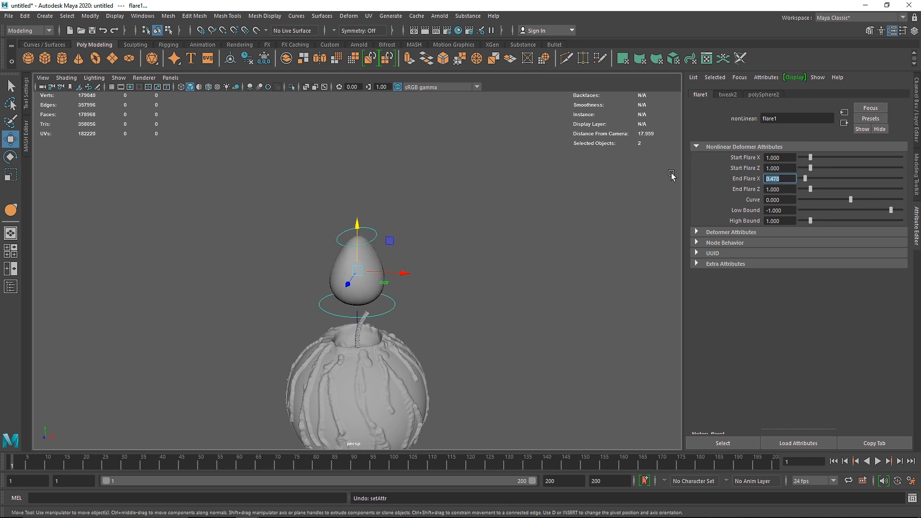
pyautogui.write('0.1')
pyautogui.press('Return')
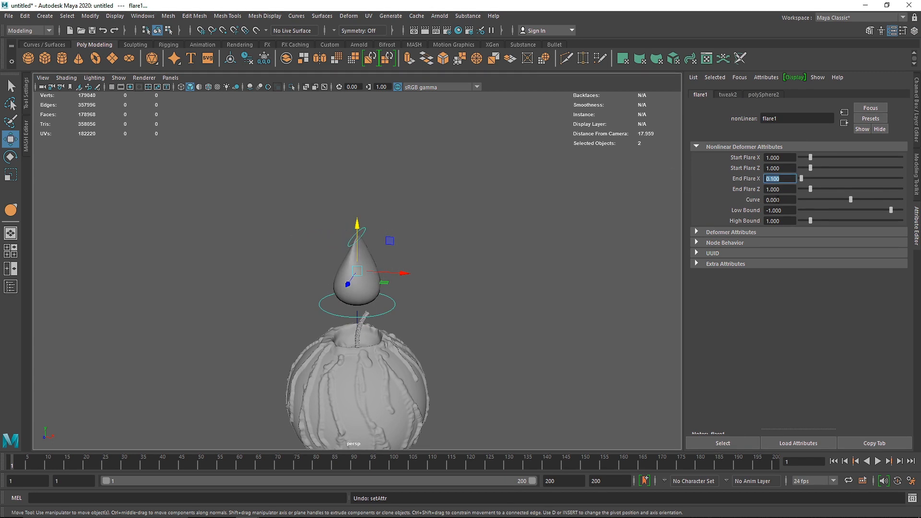
pyautogui.write('0.1')
pyautogui.press('Return')
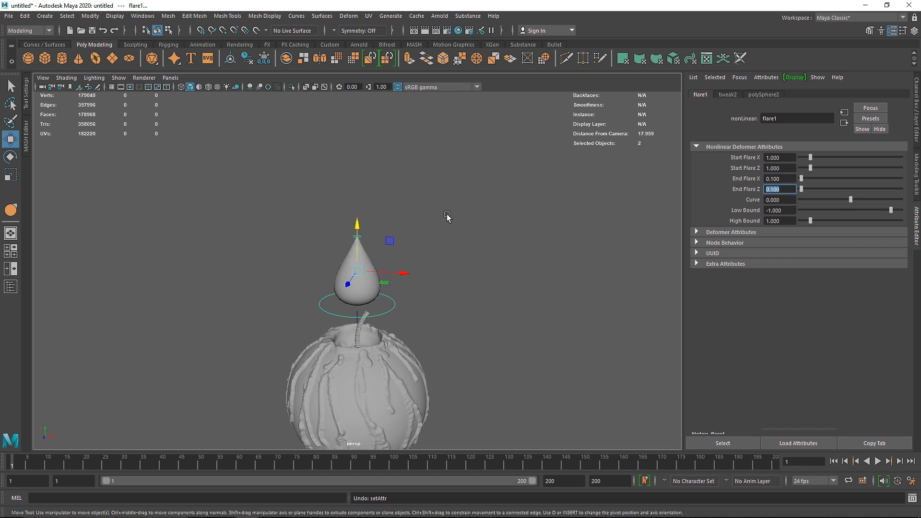
# - Delete the construction history of the drop-shaped sphere to bake in the flare
pyautogui.keyDown('alt'); pyautogui.moveTo(431, 241); pyautogui.dragTo(419, 267); pyautogui.keyUp('alt')
pyautogui.scroll(5, 367, 261)
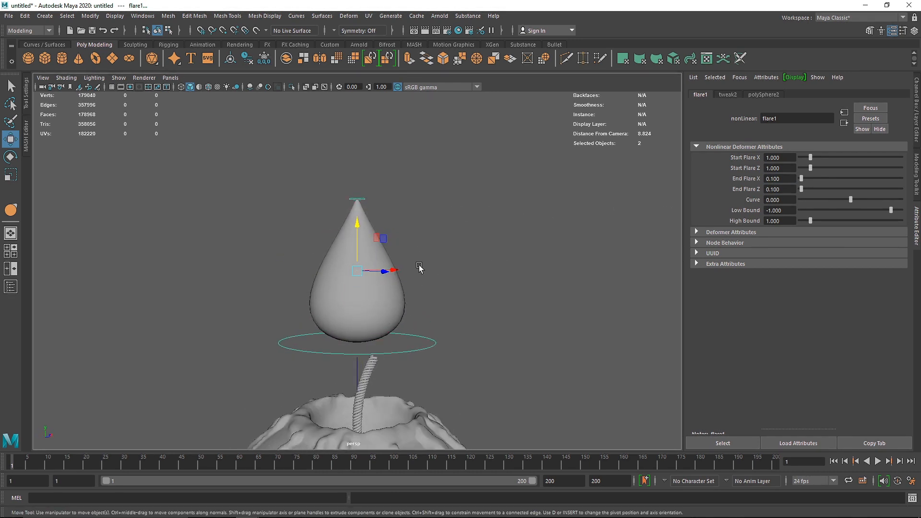
pyautogui.click(331, 261)
pyautogui.click(25, 16)
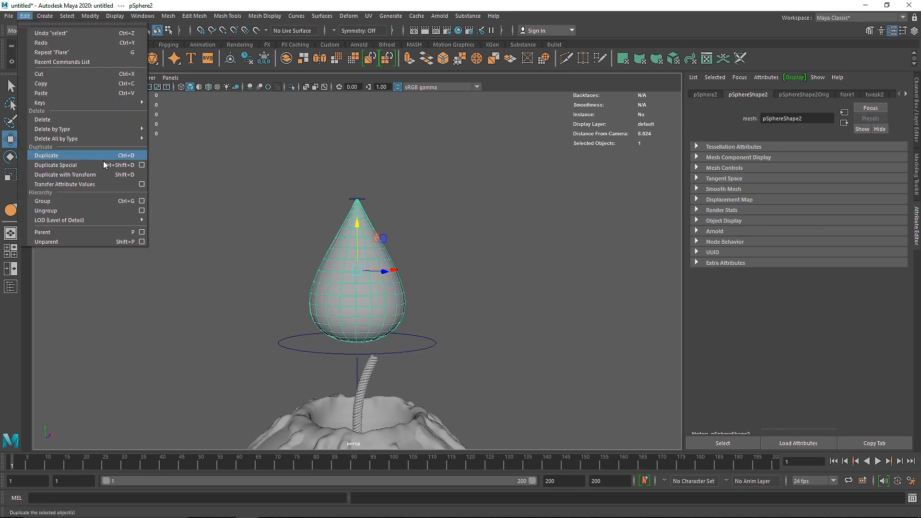
pyautogui.moveTo(114, 128)
pyautogui.click(203, 131)
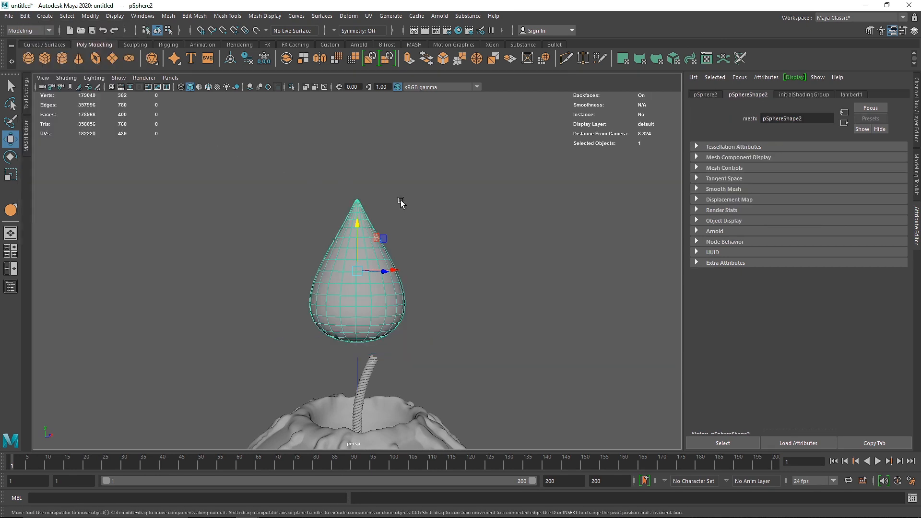
# - Scale the drop into a slimmer flame and lower it over the tip of the wick
pyautogui.click(416, 210)
pyautogui.click(377, 243)
pyautogui.press('r')
pyautogui.moveTo(359, 216); pyautogui.dragTo(358, 206)
pyautogui.moveTo(355, 272); pyautogui.dragTo(301, 277)
pyautogui.keyDown('alt'); pyautogui.moveTo(377, 306); pyautogui.dragTo(386, 317); pyautogui.keyUp('alt')
pyautogui.press('w')
pyautogui.moveTo(358, 255); pyautogui.dragTo(357, 345)
pyautogui.click(312, 92)
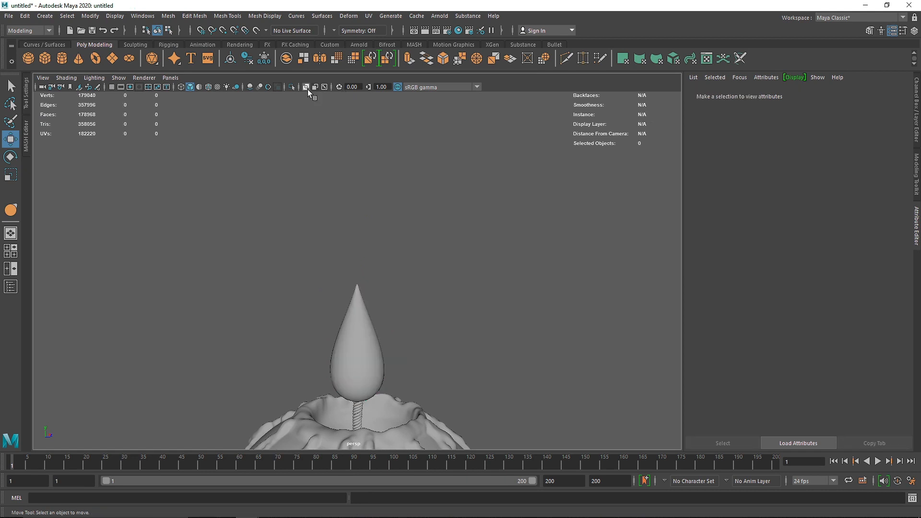
# - Turn on X-ray shading and examine from several angles how the wick sits inside the flame
pyautogui.click(306, 87)
pyautogui.scroll(5, 375, 257)
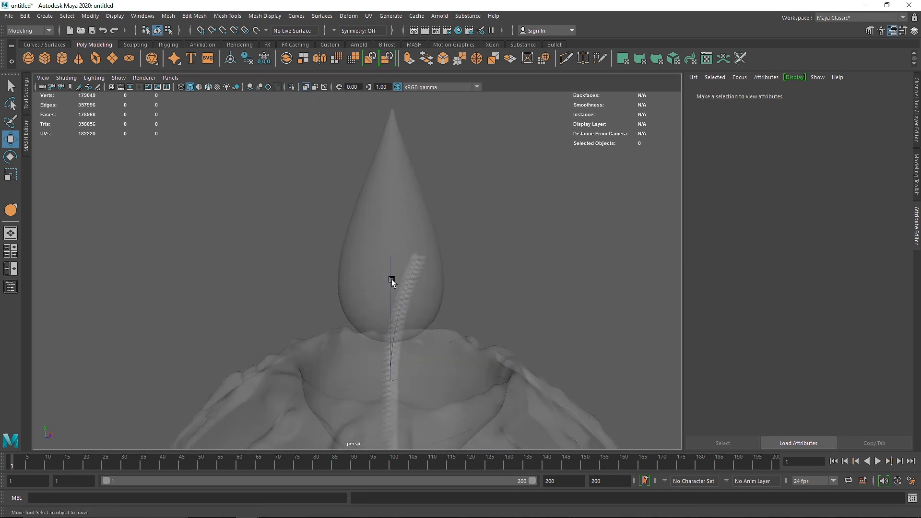
pyautogui.keyDown('alt'); pyautogui.moveTo(391, 279); pyautogui.dragTo(376, 298); pyautogui.keyUp('alt')
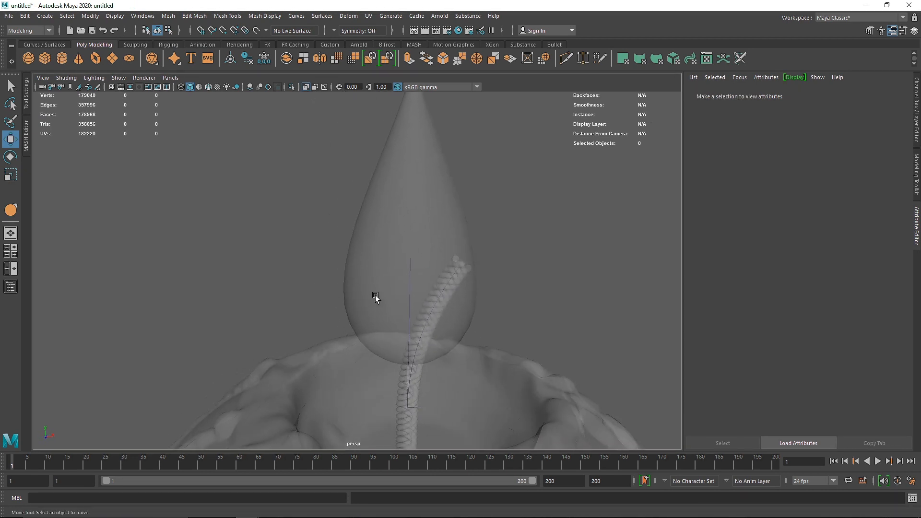
pyautogui.scroll(-7, 335, 243)
pyautogui.keyDown('alt'); pyautogui.moveTo(402, 247); pyautogui.dragTo(298, 273); pyautogui.keyUp('alt')
pyautogui.scroll(6, 372, 302)
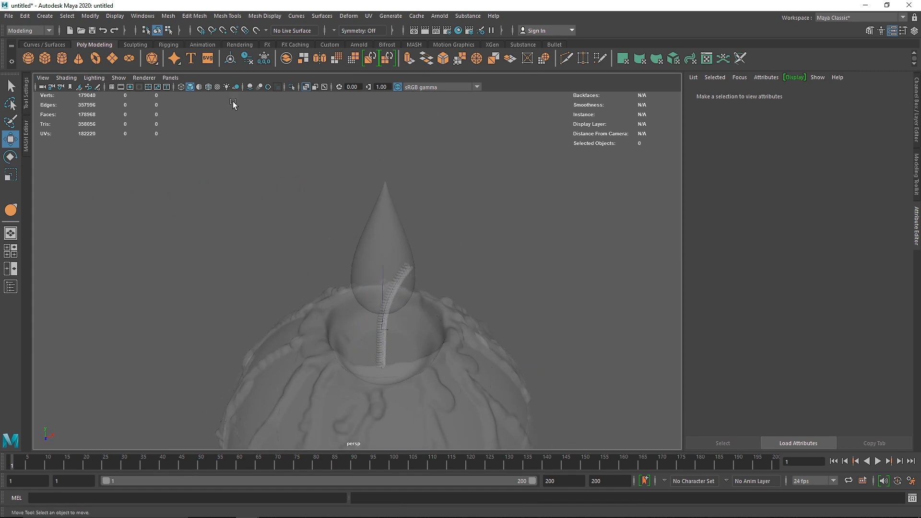
# - Check the flame's proportions through camera1 and return to the perspective view
pyautogui.click(171, 77)
pyautogui.moveTo(204, 88)
pyautogui.click(278, 88)
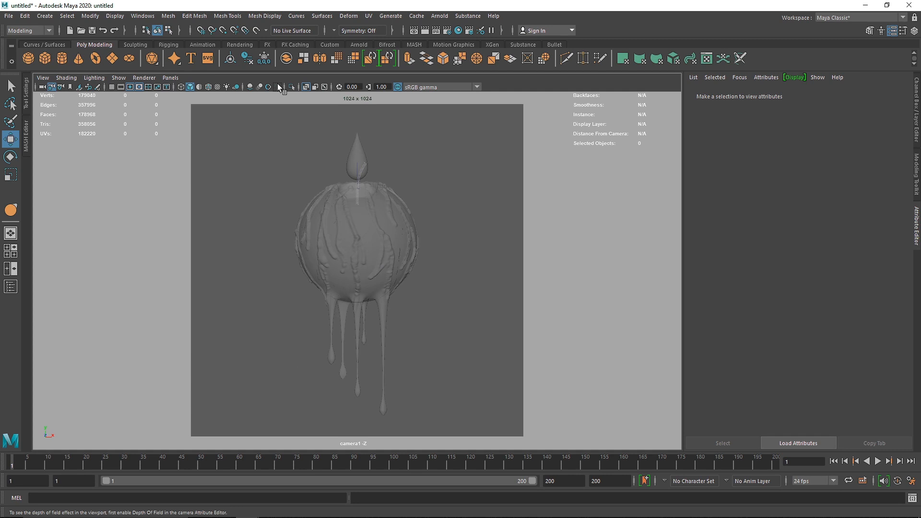
pyautogui.click(359, 177)
pyautogui.press('space')
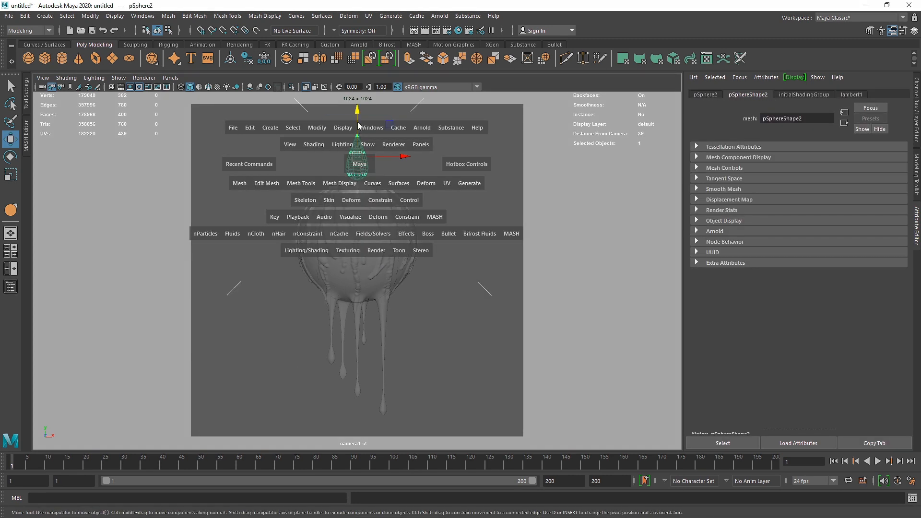
pyautogui.moveTo(359, 164); pyautogui.dragTo(359, 126)
pyautogui.keyDown('alt'); pyautogui.moveTo(361, 188); pyautogui.dragTo(399, 208); pyautogui.keyUp('alt')
# - Try to rotate the rope wick inside the flame
pyautogui.click(382, 332)
pyautogui.scroll(3, 391, 334)
pyautogui.press('e')
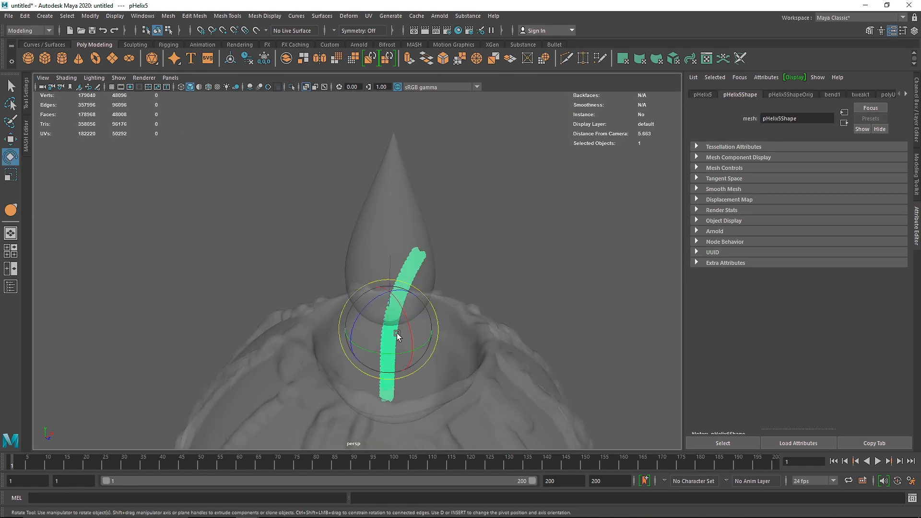
pyautogui.moveTo(398, 350)
pyautogui.mouseDown()
pyautogui.moveTo(378, 356)
pyautogui.moveTo(402, 375)
pyautogui.moveTo(392, 375)
pyautogui.moveTo(420, 352)
pyautogui.moveTo(410, 354)
pyautogui.mouseUp()
pyautogui.hotkey('ctrl', 'z')
pyautogui.click(247, 59)
# - Enlarge the flame slightly and adjust its height so it surrounds the wick's bent tip
pyautogui.scroll(3, 398, 368)
pyautogui.scroll(-3, 431, 365)
pyautogui.click(397, 235)
pyautogui.press('w')
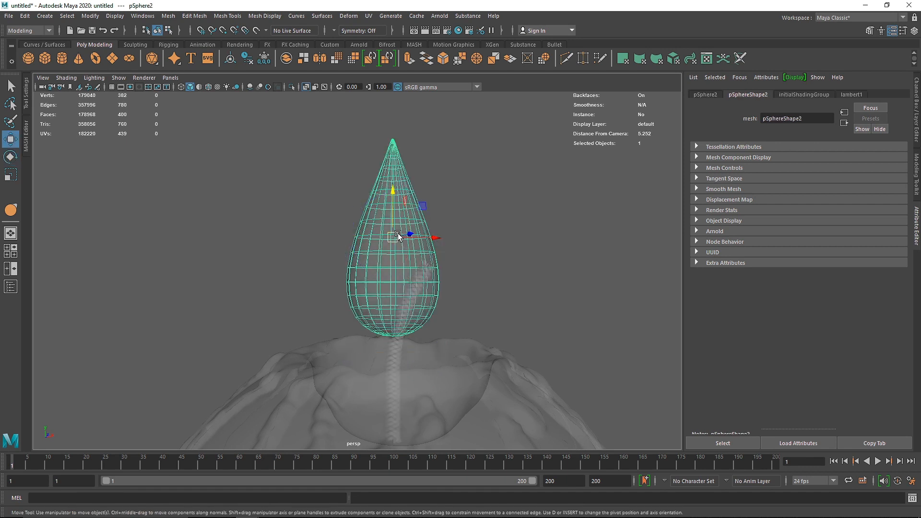
pyautogui.moveTo(393, 216)
pyautogui.mouseDown()
pyautogui.moveTo(406, 251)
pyautogui.moveTo(394, 212)
pyautogui.mouseUp()
pyautogui.press('r')
pyautogui.press('w')
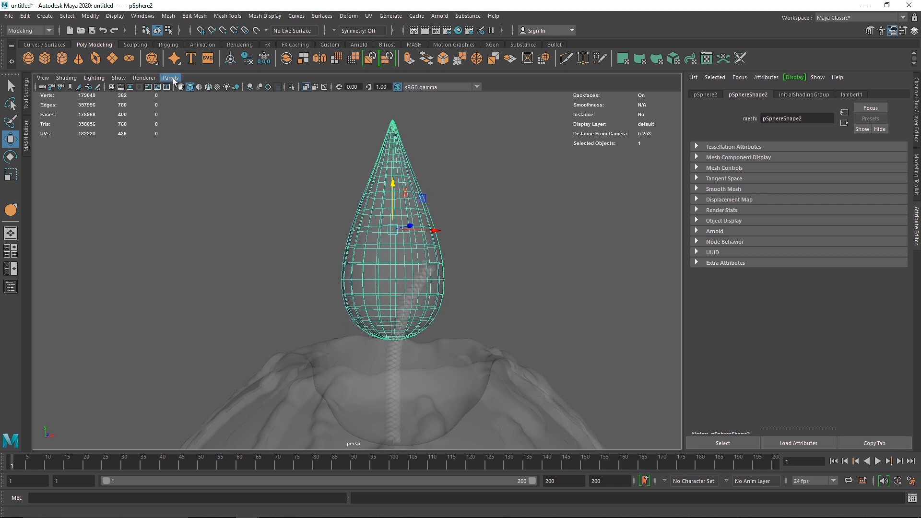
# - Raise the flame slightly while looking through camera1, and turn off X-ray shading
pyautogui.click(170, 78)
pyautogui.click(278, 89)
pyautogui.click(448, 174)
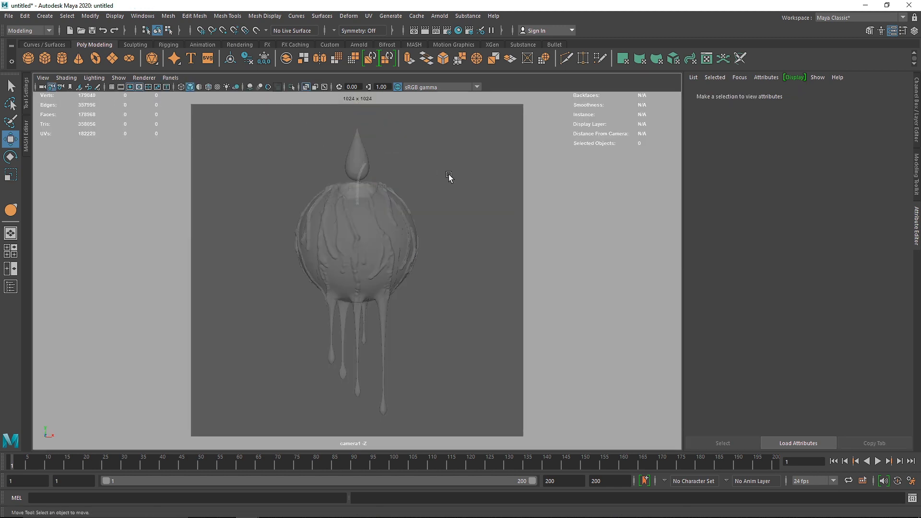
pyautogui.click(361, 154)
pyautogui.moveTo(355, 133); pyautogui.dragTo(355, 128)
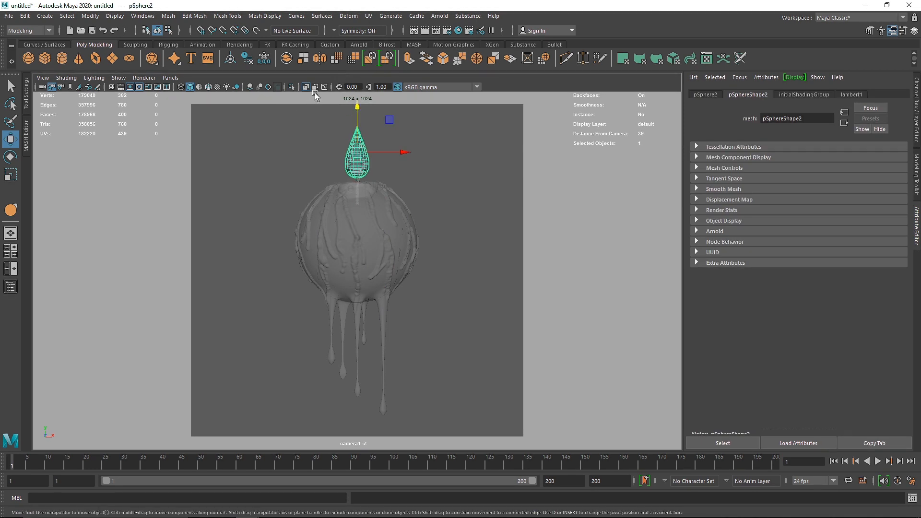
pyautogui.click(306, 87)
pyautogui.click(217, 128)
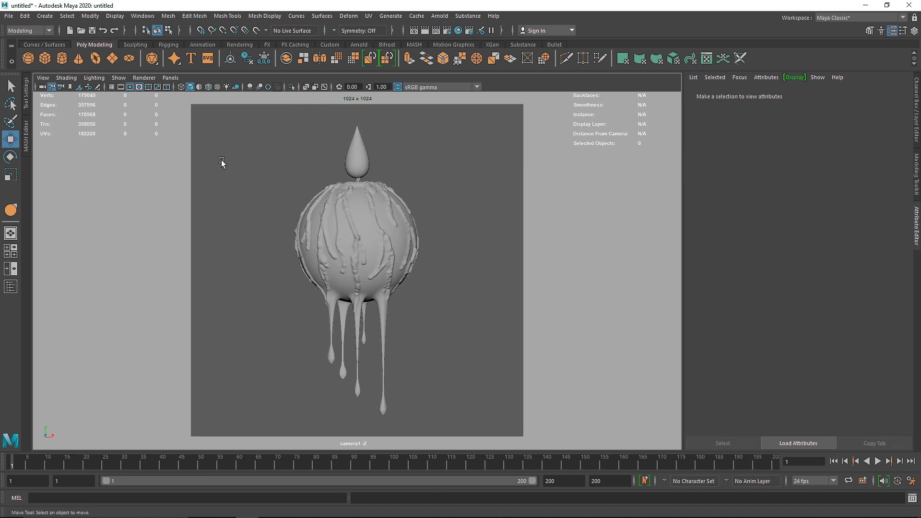
# - Select camera1 and tilt it downward by setting its Rotate X to -3
pyautogui.click(42, 87)
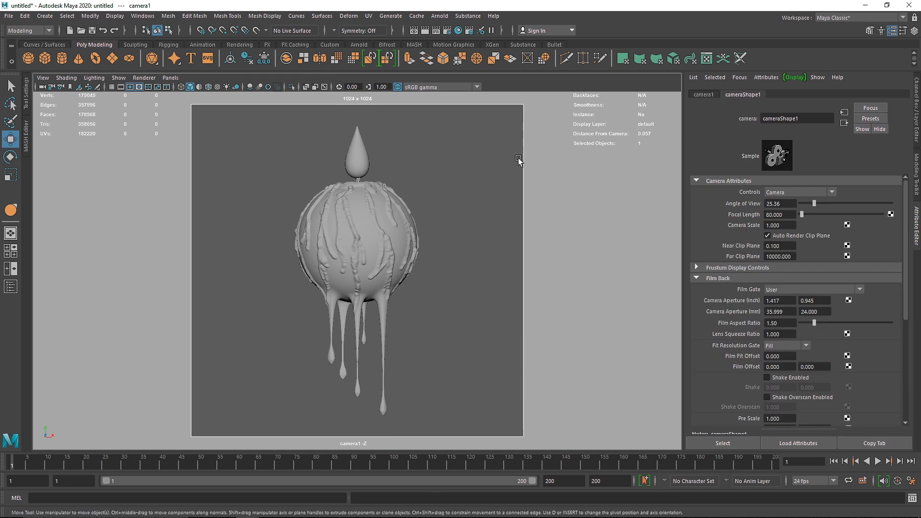
pyautogui.click(916, 119)
pyautogui.moveTo(899, 129); pyautogui.dragTo(894, 129)
pyautogui.doubleClick(894, 128)
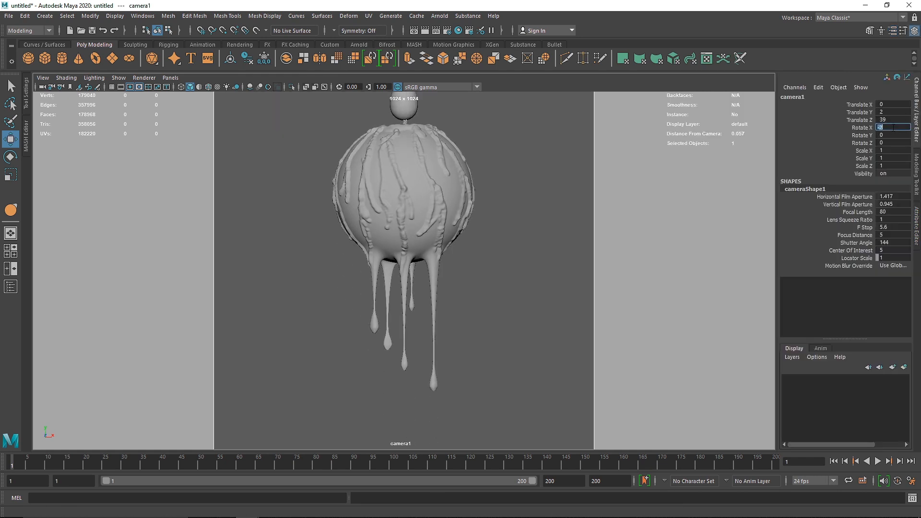
pyautogui.press('Return')
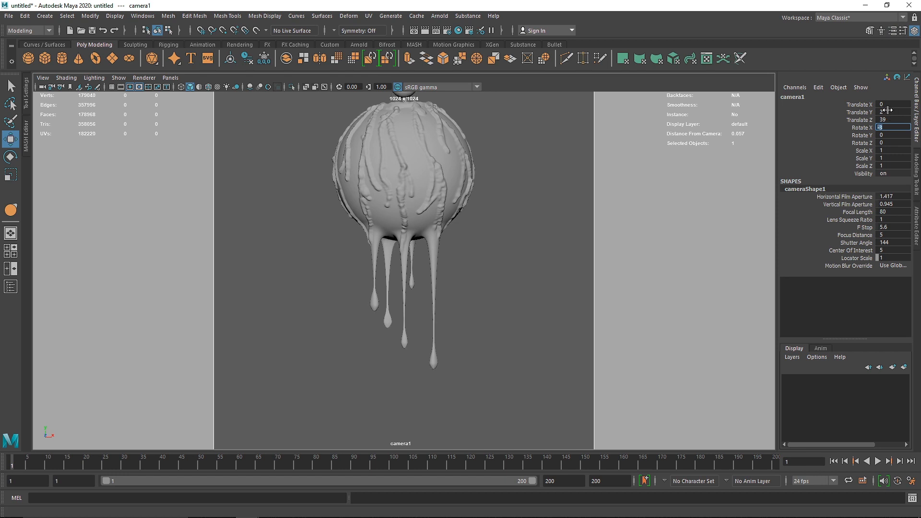
# - Reframe the candle by setting camera1's Translate Y to 4
pyautogui.moveTo(887, 111); pyautogui.dragTo(890, 112)
pyautogui.click(889, 112)
pyautogui.write('3')
pyautogui.press('Return')
pyautogui.write('4')
pyautogui.press('Return')
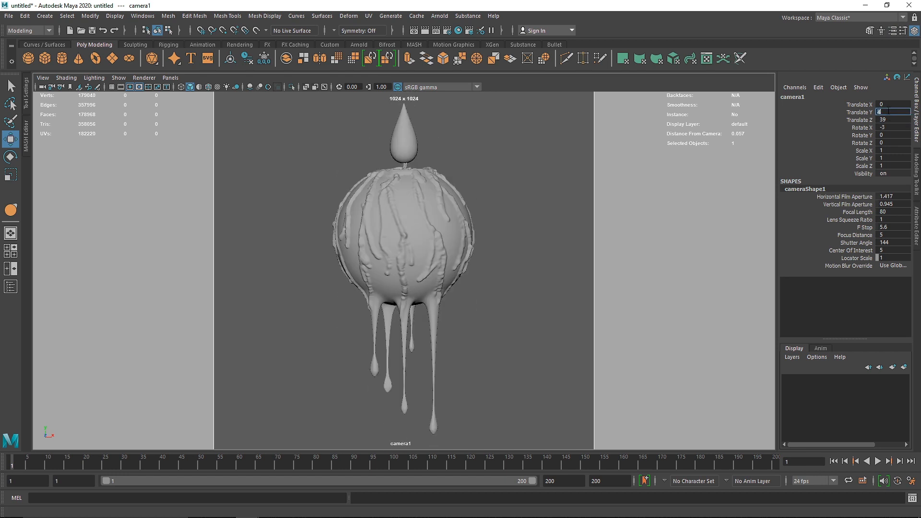
# - Lock camera1 and return to the perspective view
pyautogui.click(52, 87)
pyautogui.click(551, 181)
pyautogui.press('space')
pyautogui.moveTo(450, 158); pyautogui.dragTo(443, 107)
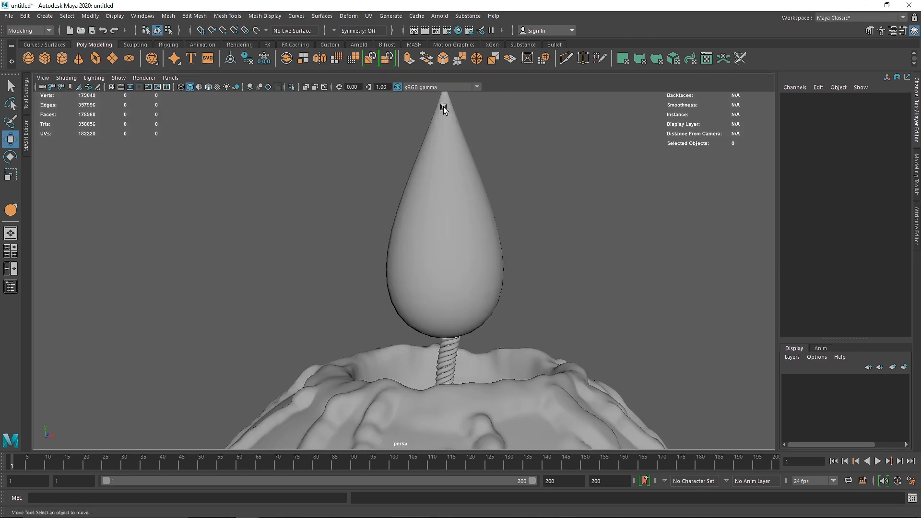
pyautogui.scroll(-10, 473, 210)
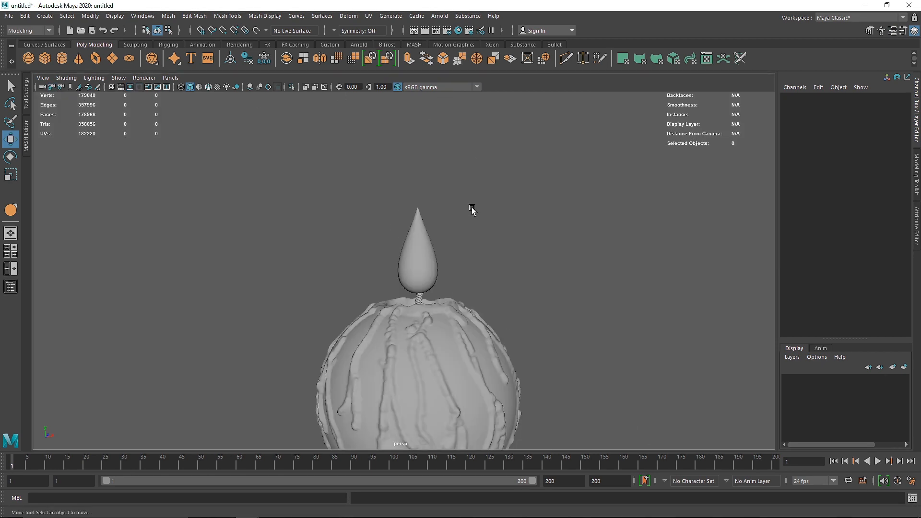
# - Create a polygon plane behind the candle, scaled up to about 22.85 with Translate Z about -8.5
pyautogui.click(112, 58)
pyautogui.keyDown('alt'); pyautogui.moveTo(417, 221); pyautogui.dragTo(372, 249); pyautogui.keyUp('alt')
pyautogui.press('r')
pyautogui.moveTo(364, 317); pyautogui.dragTo(571, 309)
# - Set the plane's Subdivisions Width and Subdivisions Height to 1
pyautogui.click(800, 204)
pyautogui.click(885, 226)
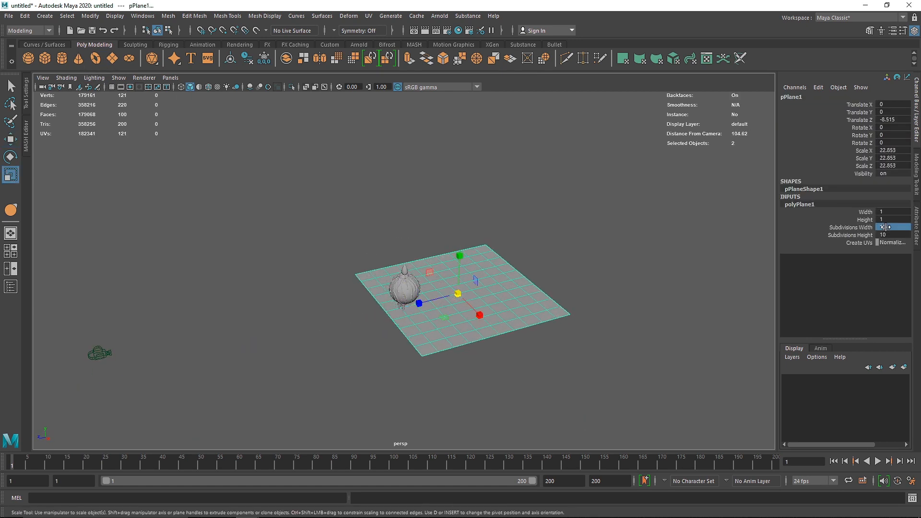
pyautogui.moveTo(885, 227); pyautogui.dragTo(885, 235)
pyautogui.write('1')
pyautogui.press('Return')
# - Rotate the plane about 31.8 degrees around its X axis
pyautogui.click(594, 250)
pyautogui.click(475, 272)
pyautogui.press('e')
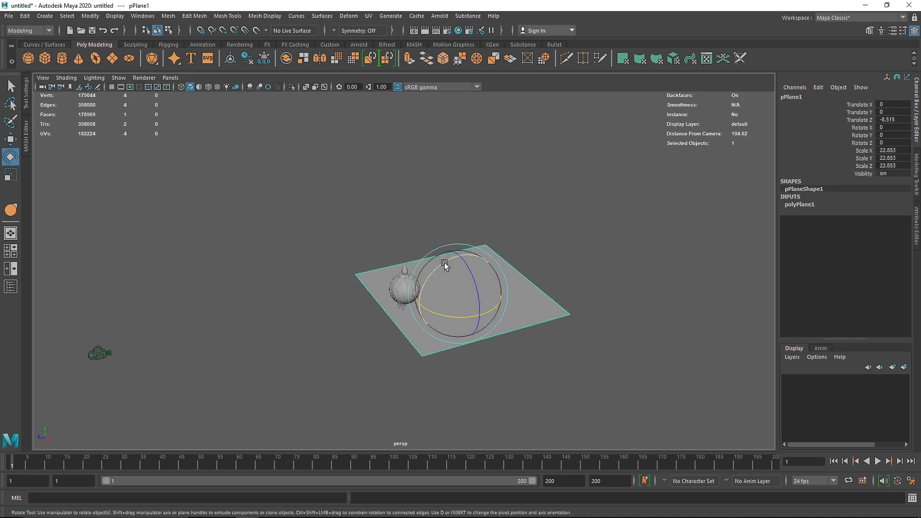
pyautogui.moveTo(444, 264); pyautogui.dragTo(656, 255)
pyautogui.click(889, 119)
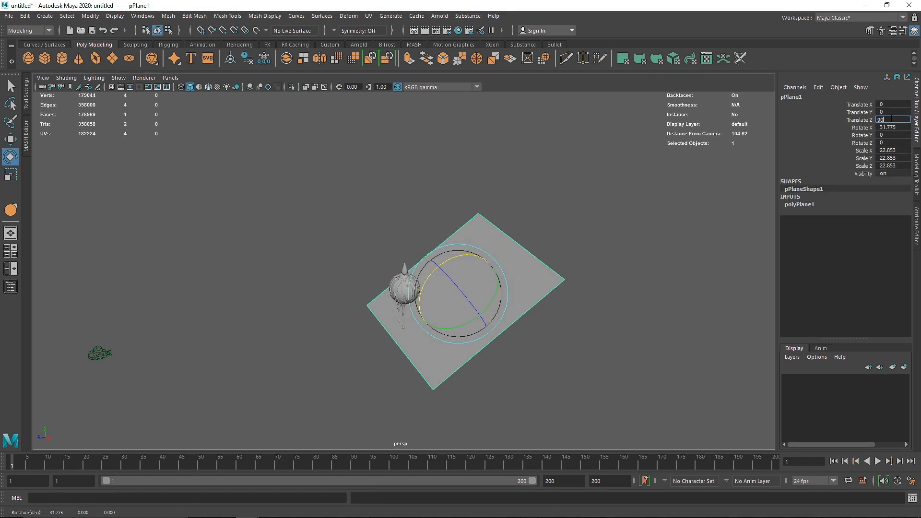
pyautogui.press('Return')
pyautogui.click(902, 127)
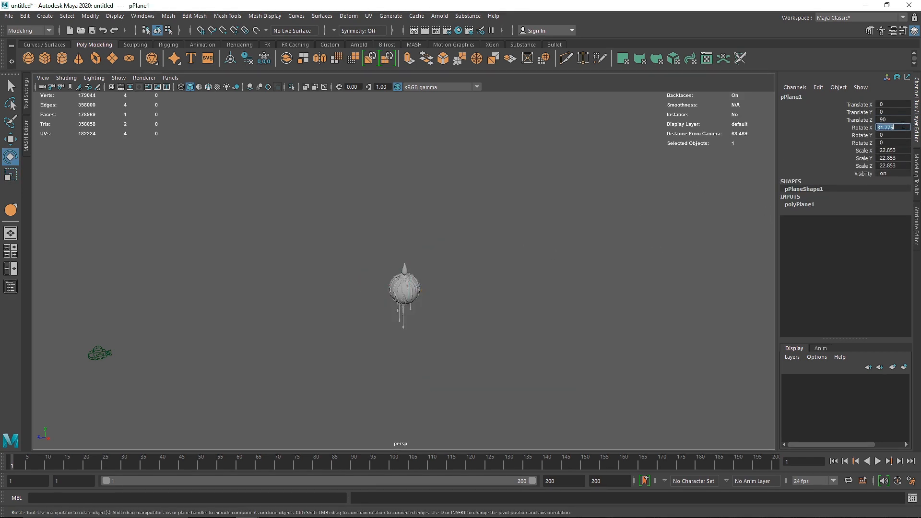
pyautogui.hotkey('ctrl', 'z')
pyautogui.hotkey('ctrl', 'z')
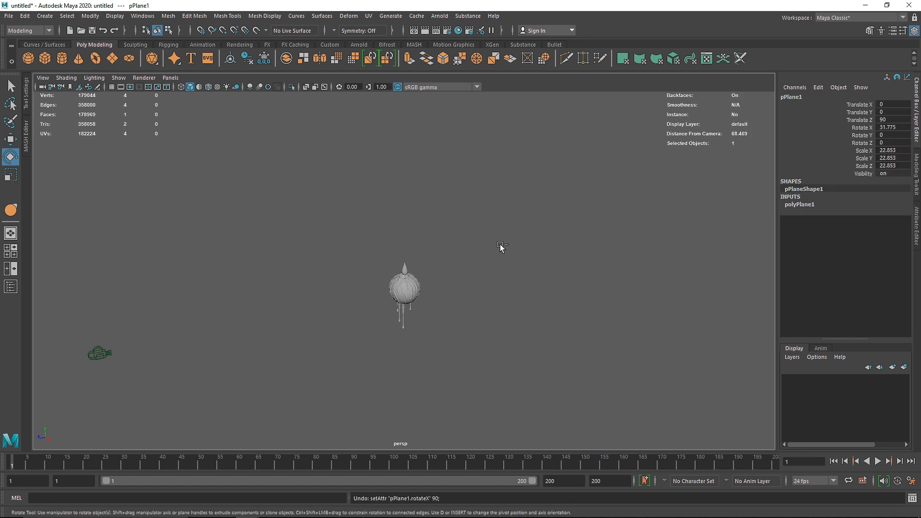
# - Set the backdrop plane's Rotate X to 90 and nudge it backward to a Translate Z of about -8.66
pyautogui.click(900, 127)
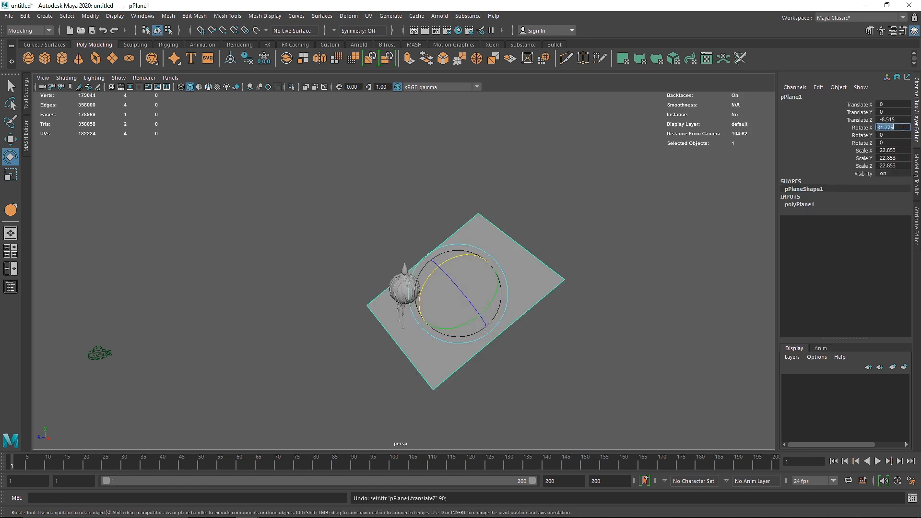
pyautogui.write('90')
pyautogui.press('Return')
pyautogui.click(601, 193)
pyautogui.click(452, 267)
pyautogui.press('w')
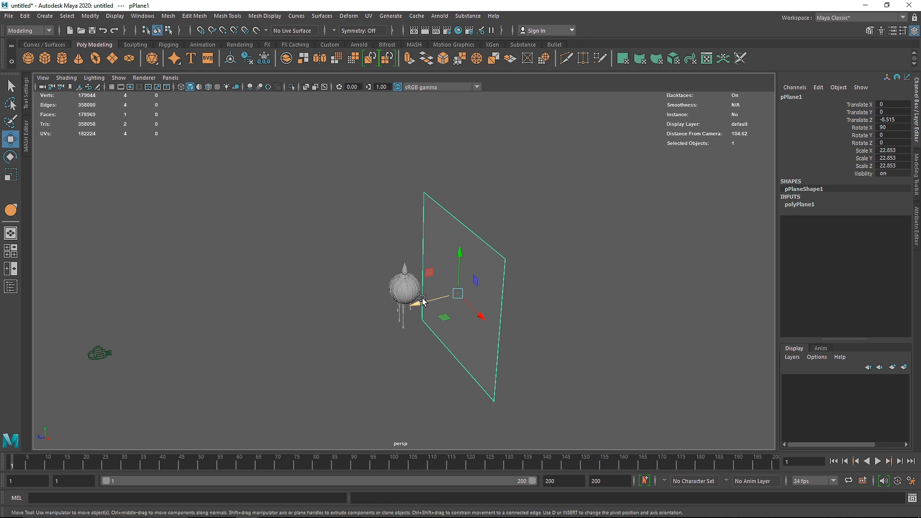
pyautogui.moveTo(421, 301); pyautogui.dragTo(423, 301)
pyautogui.keyDown('alt'); pyautogui.moveTo(422, 301); pyautogui.dragTo(450, 282); pyautogui.keyUp('alt')
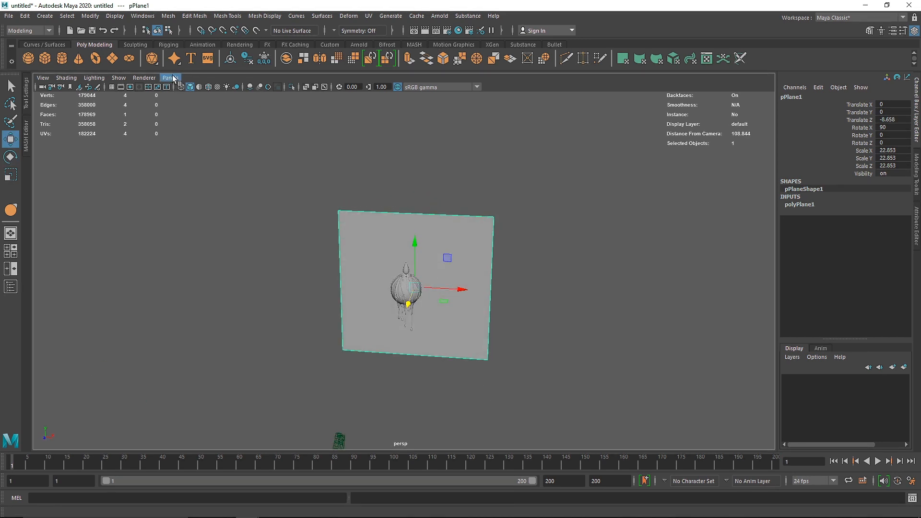
# - Look through camera1 and scale the backdrop plane uniformly down to about 16.74
pyautogui.click(171, 77)
pyautogui.click(271, 87)
pyautogui.press('r')
pyautogui.moveTo(396, 295); pyautogui.dragTo(291, 314, button='middle')
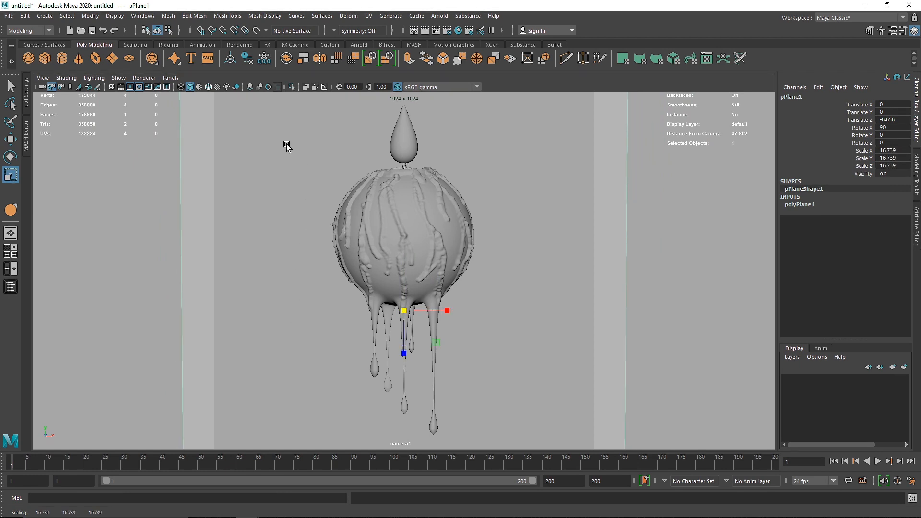
# - Open the Arnold render view with a test render of the camera1 shot and stop the render
pyautogui.click(359, 44)
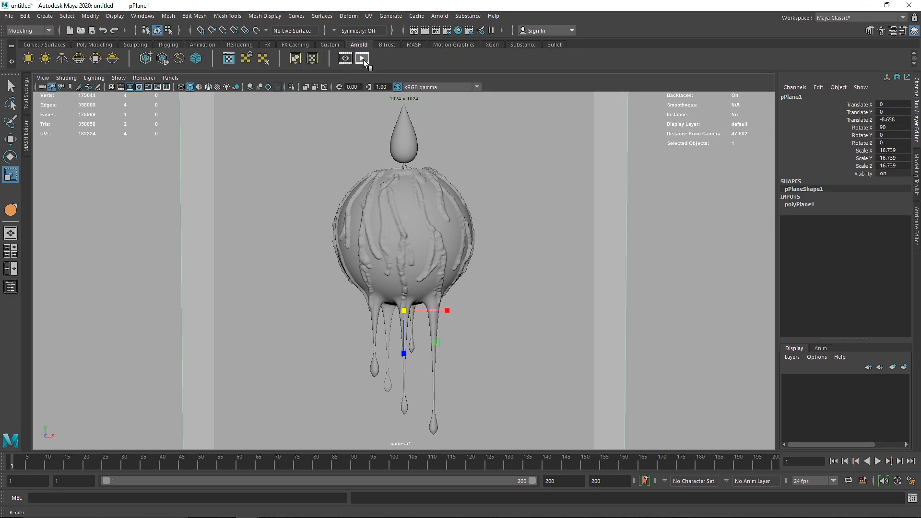
pyautogui.click(362, 58)
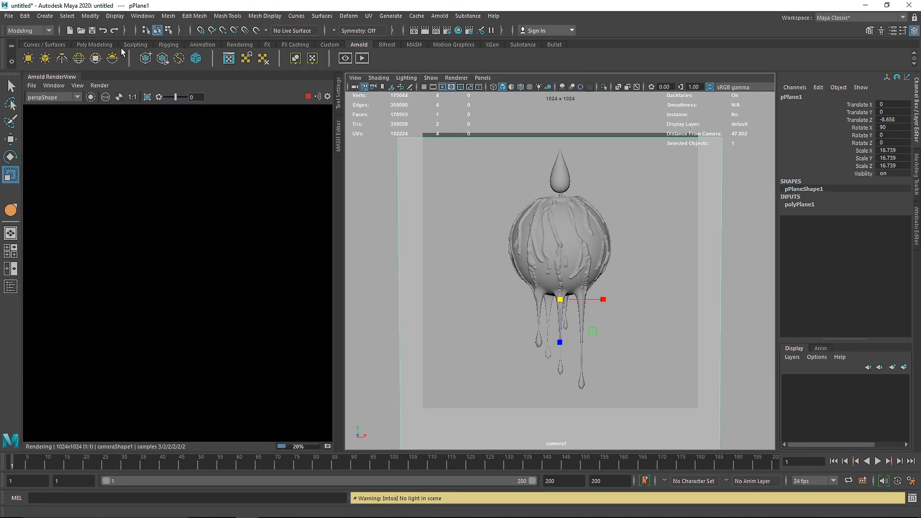
pyautogui.click(308, 97)
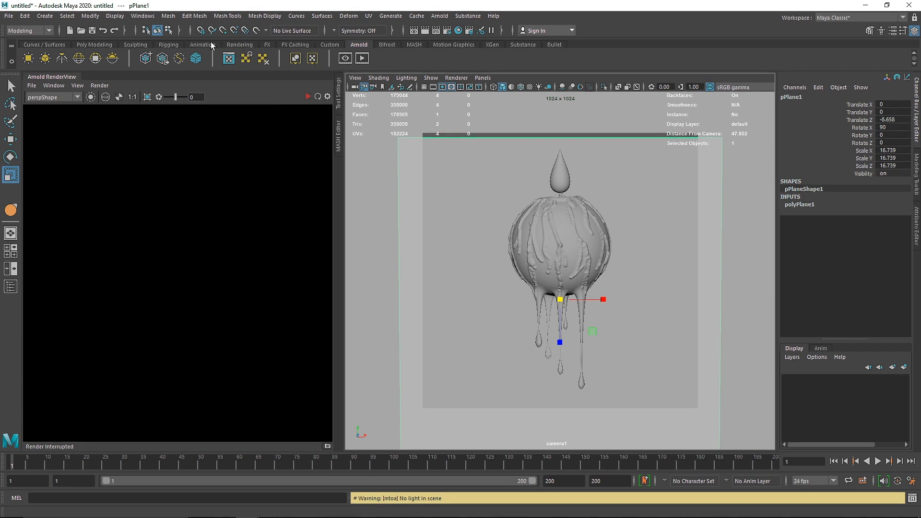
# - Create a directional light and move it beside the candle to a Translate X of about -4.08
pyautogui.click(239, 44)
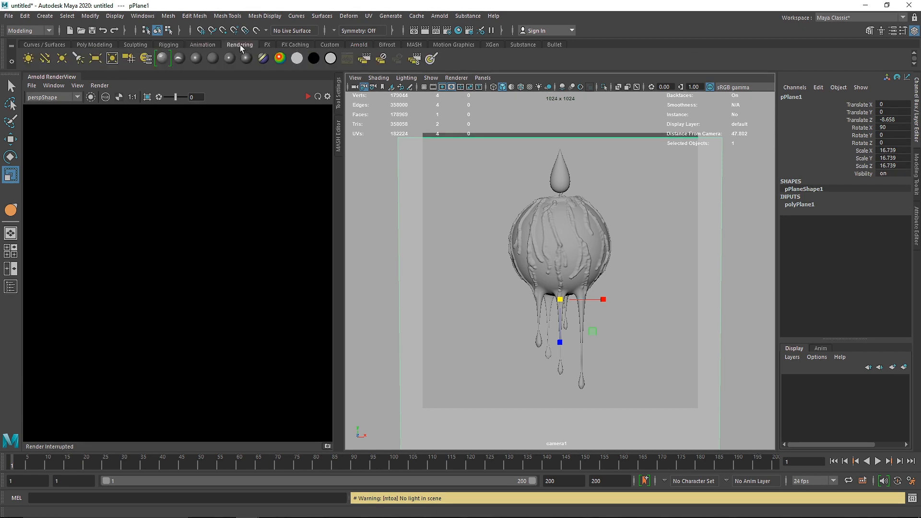
pyautogui.click(47, 58)
pyautogui.press('w')
pyautogui.moveTo(580, 317); pyautogui.dragTo(478, 311)
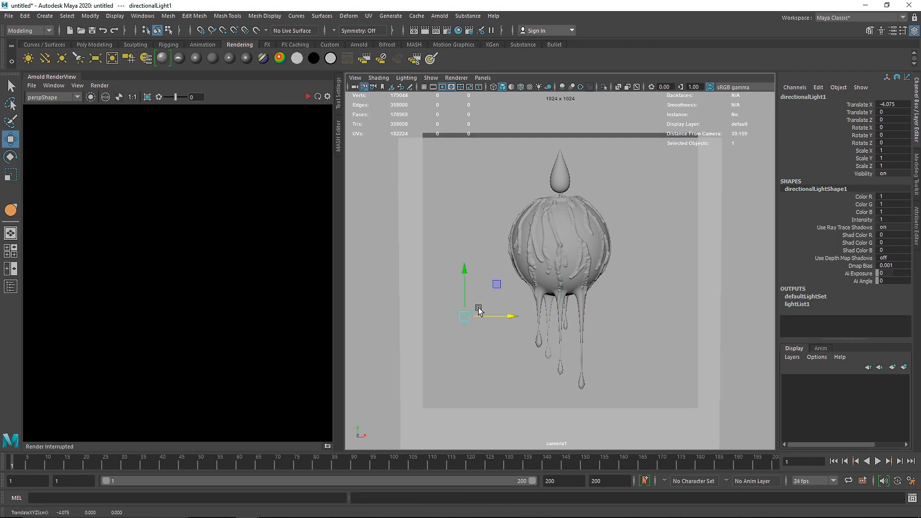
pyautogui.press('e')
# - Raise the backdrop plane slightly along Y so it extends further above the candle
pyautogui.click(491, 208)
pyautogui.press('w')
pyautogui.moveTo(563, 272); pyautogui.dragTo(564, 250)
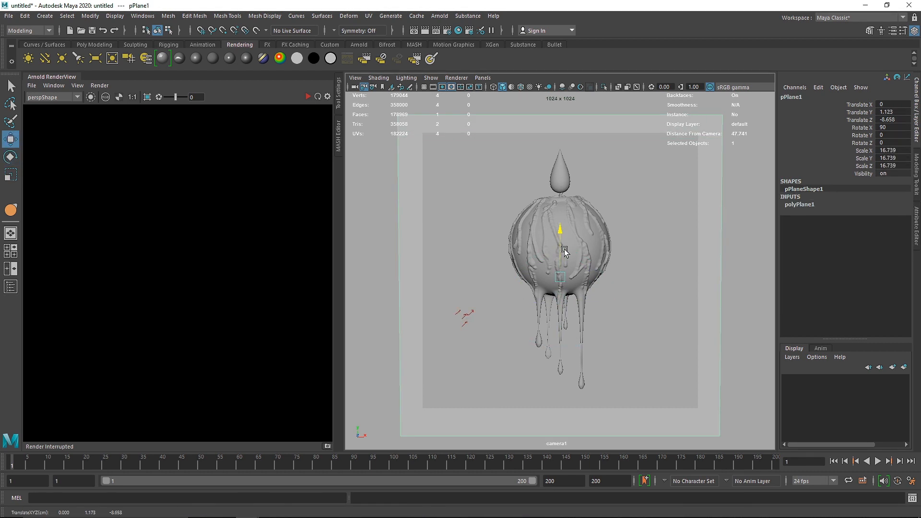
# - Rotate the directional light to about -74.3, -7.6 and 45.3 degrees in X, Y and Z, checking it in live Arnold renders
pyautogui.click(465, 314)
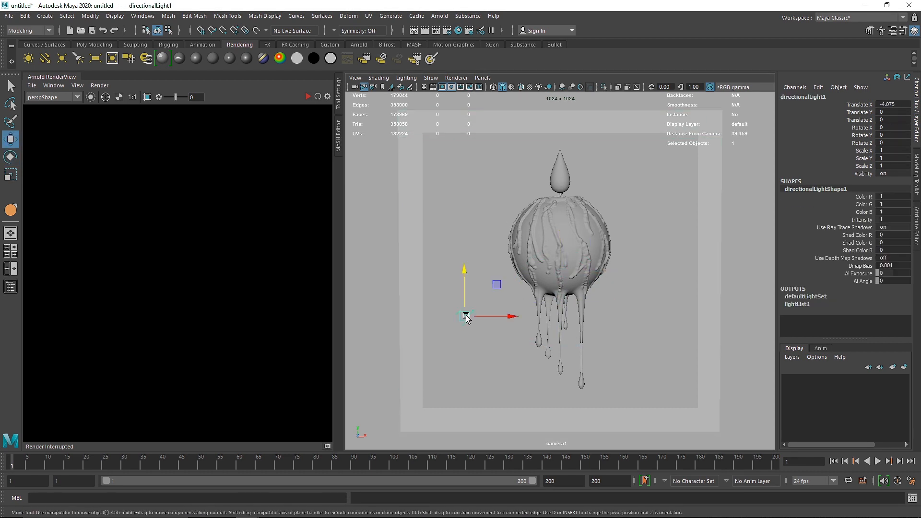
pyautogui.press('r')
pyautogui.press('e')
pyautogui.moveTo(469, 315); pyautogui.dragTo(444, 279)
pyautogui.click(307, 96)
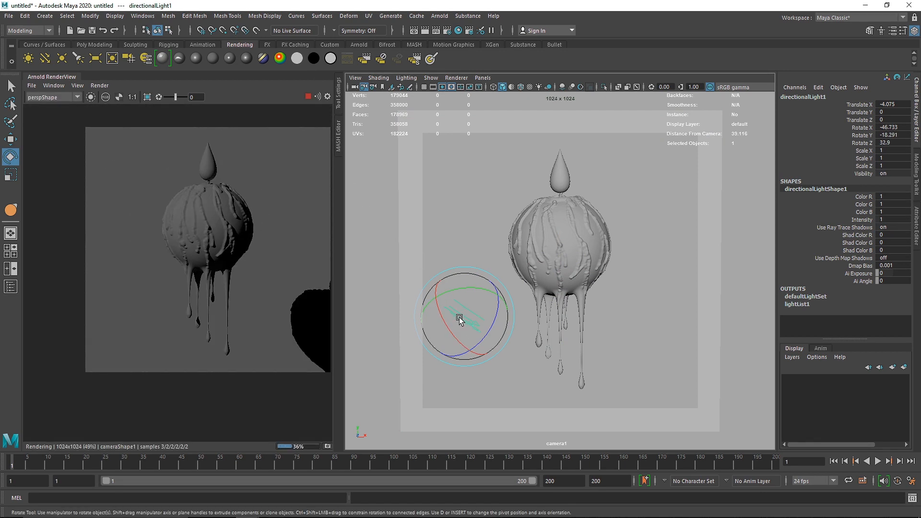
pyautogui.moveTo(461, 318); pyautogui.dragTo(467, 324)
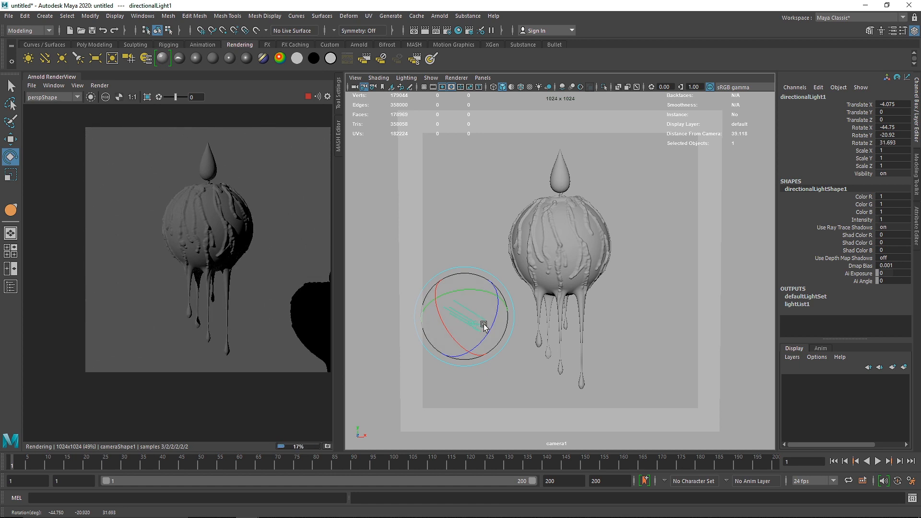
pyautogui.click(307, 97)
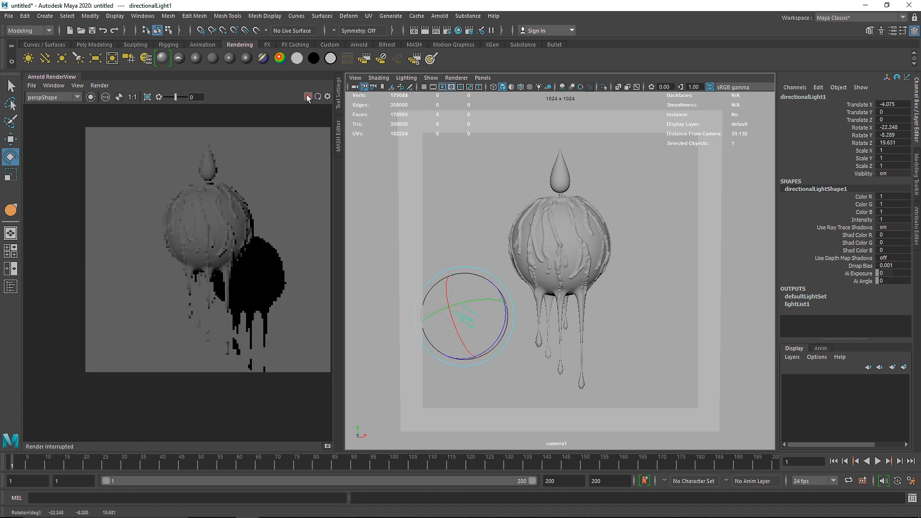
pyautogui.moveTo(499, 330); pyautogui.dragTo(453, 298)
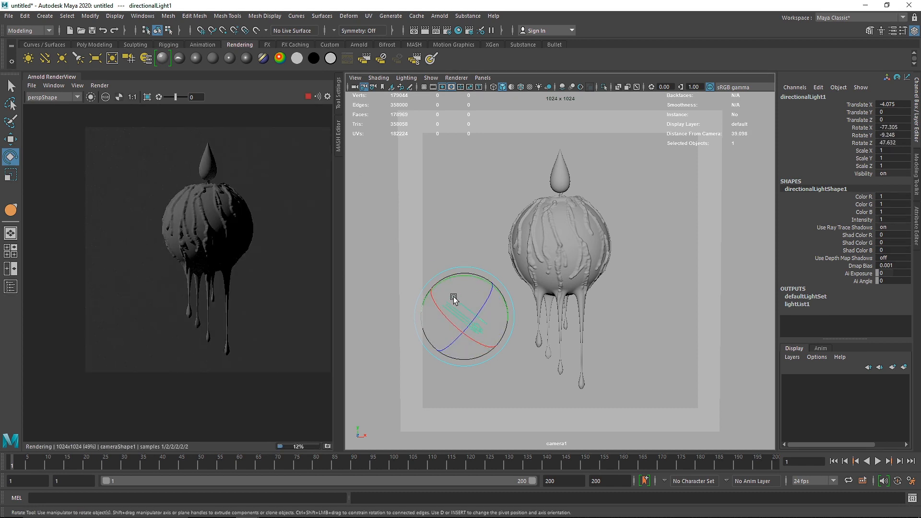
pyautogui.click(306, 96)
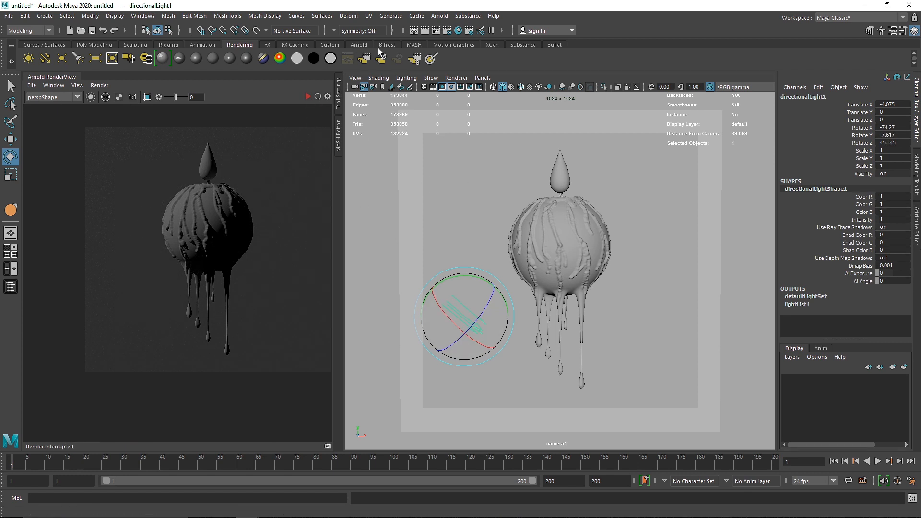
# - Add an Arnold skydome light, render the scene with it and fit the image in the render view
pyautogui.click(359, 44)
pyautogui.click(83, 60)
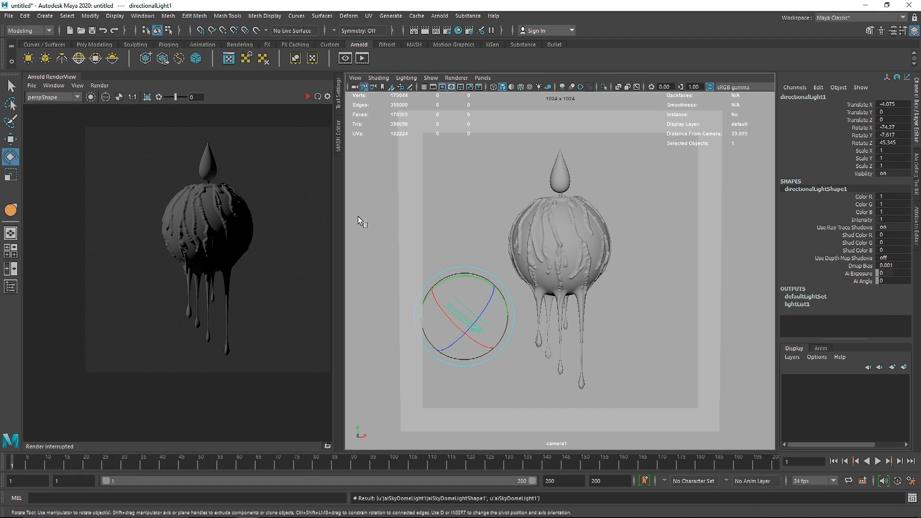
pyautogui.click(306, 97)
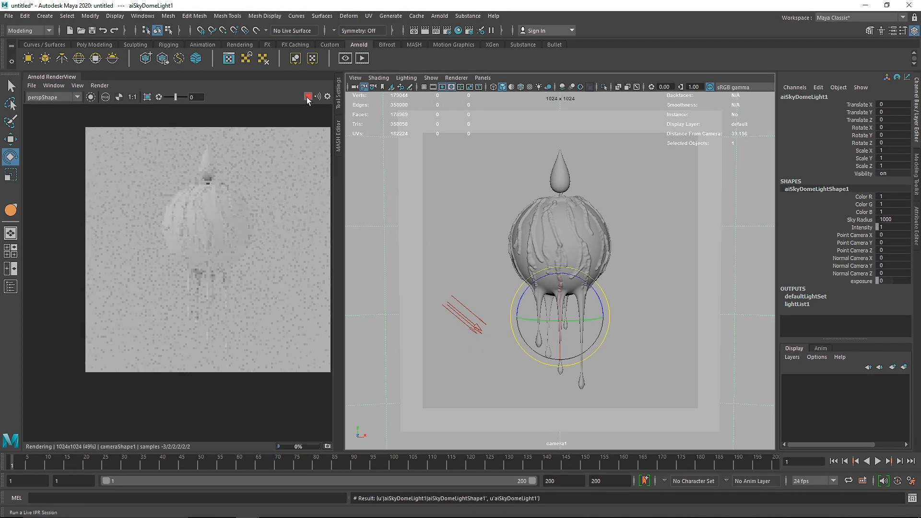
pyautogui.click(287, 172)
pyautogui.press('f')
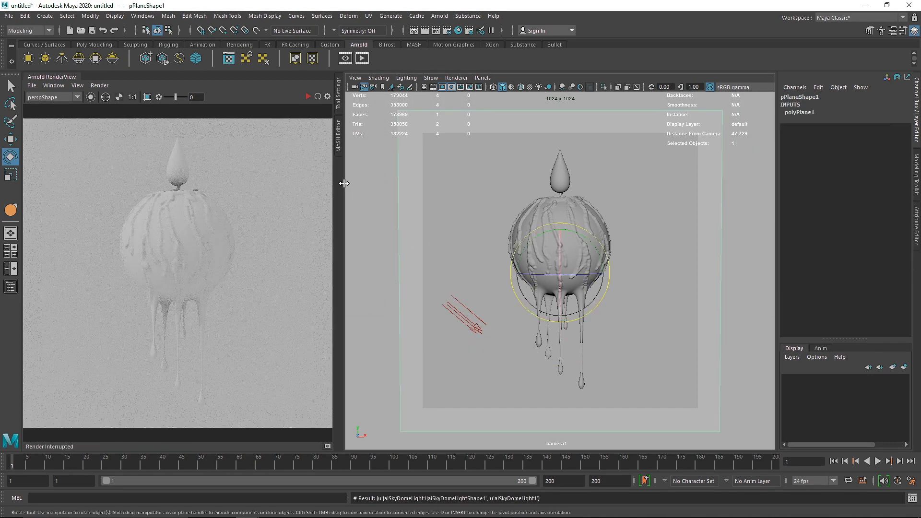
# - Widen the render view, return the viewport to perspective and set the skydome light's Intensity to 0.9
pyautogui.moveTo(343, 183); pyautogui.dragTo(367, 183)
pyautogui.press('space')
pyautogui.moveTo(561, 189); pyautogui.dragTo(560, 151)
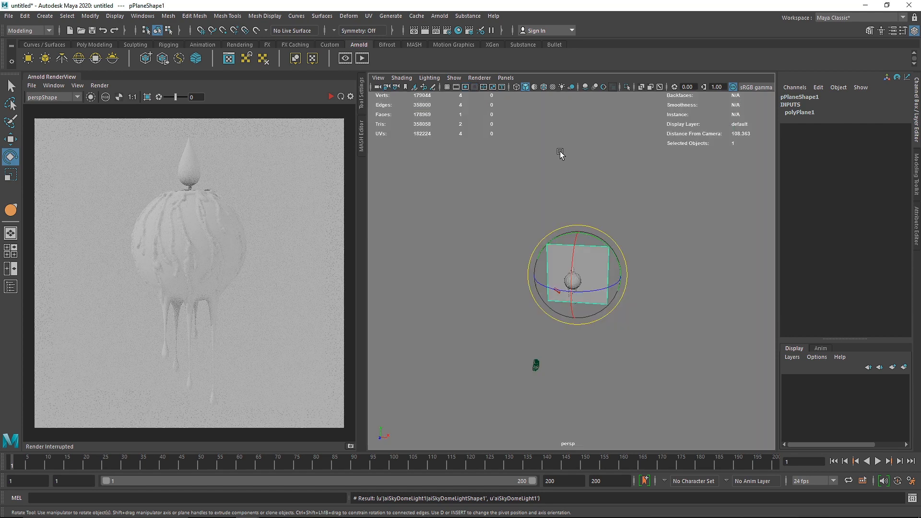
pyautogui.click(560, 151)
pyautogui.hotkey('ctrl', 'a')
pyautogui.doubleClick(779, 204)
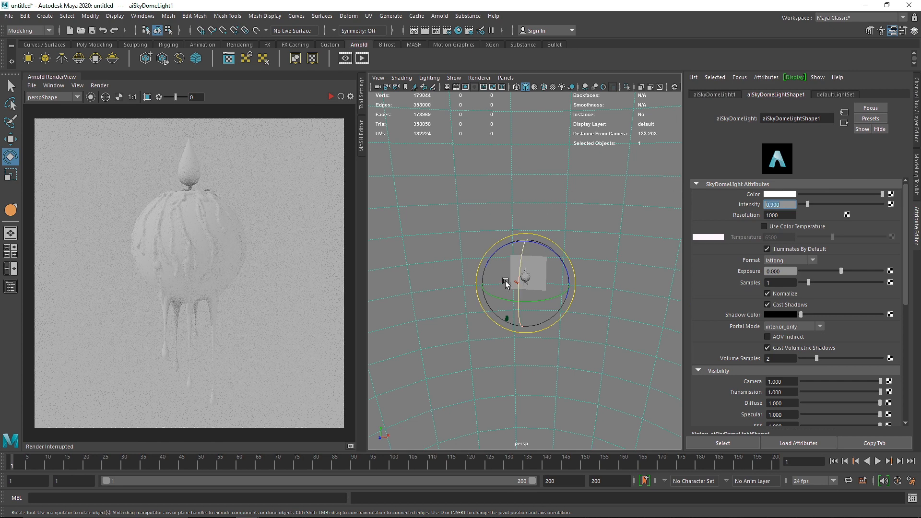
# - Scale the directional light's icon uniformly up to about 2.32
pyautogui.press('f')
pyautogui.click(453, 359)
pyautogui.press('r')
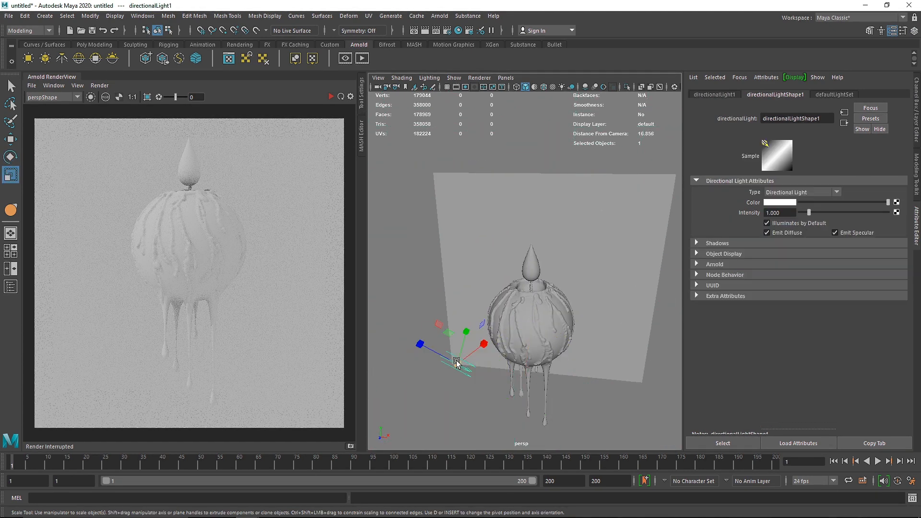
pyautogui.moveTo(457, 364); pyautogui.dragTo(498, 364)
# - Set the directional light's Arnold Exposure to 0.4
pyautogui.moveTo(787, 212); pyautogui.dragTo(724, 212)
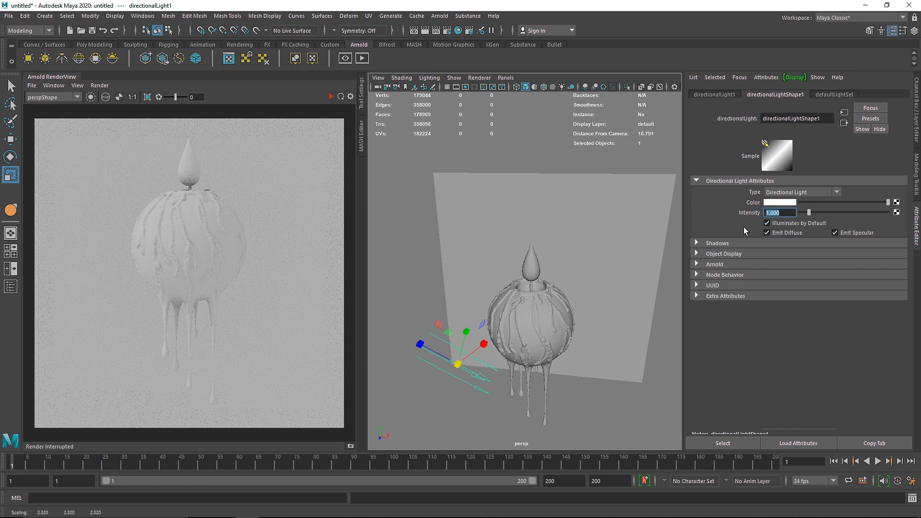
pyautogui.click(747, 264)
pyautogui.moveTo(786, 299); pyautogui.dragTo(725, 295)
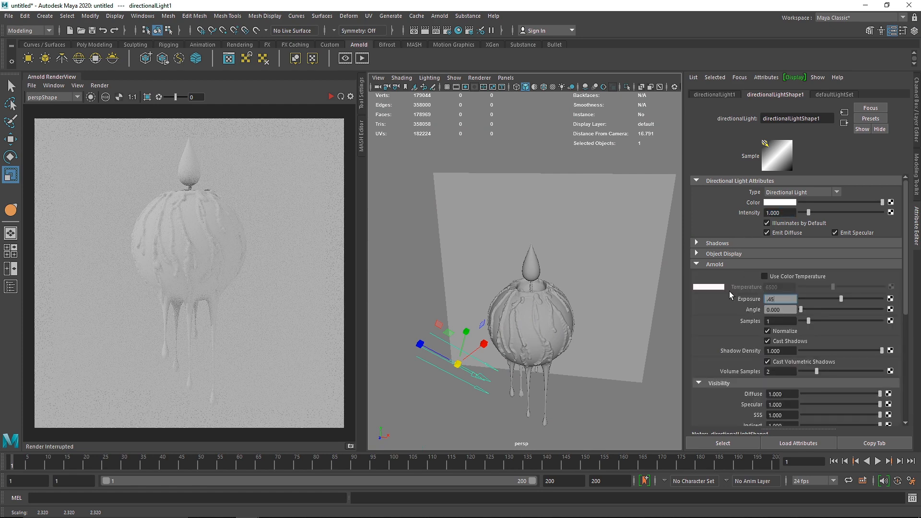
pyautogui.write('.4')
pyautogui.press('Return')
# - Run a live Arnold render, inspect the lighting on the wax drips up close and stop the render
pyautogui.click(340, 97)
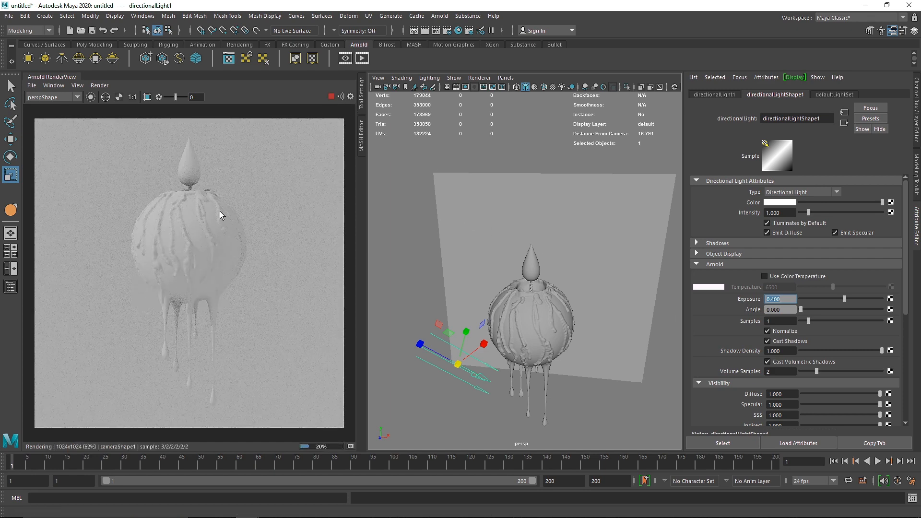
pyautogui.scroll(3, 148, 163)
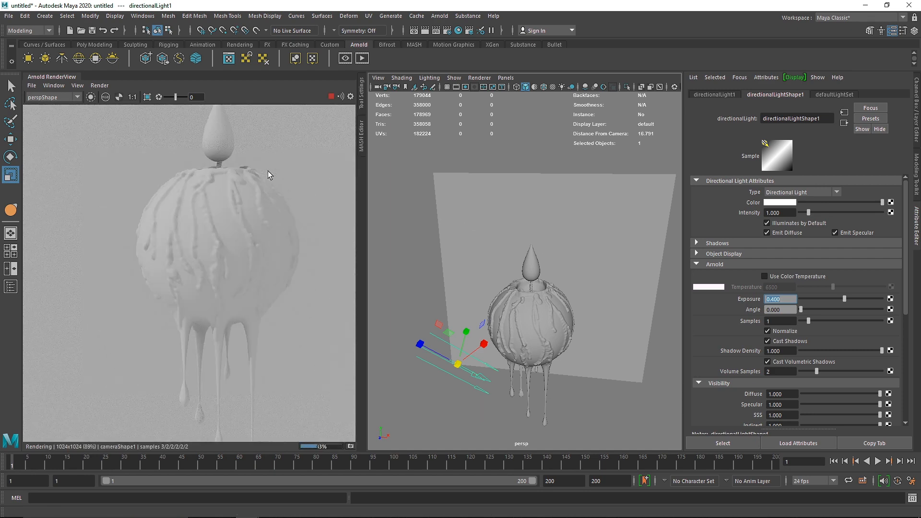
pyautogui.scroll(-3, 268, 171)
pyautogui.click(332, 97)
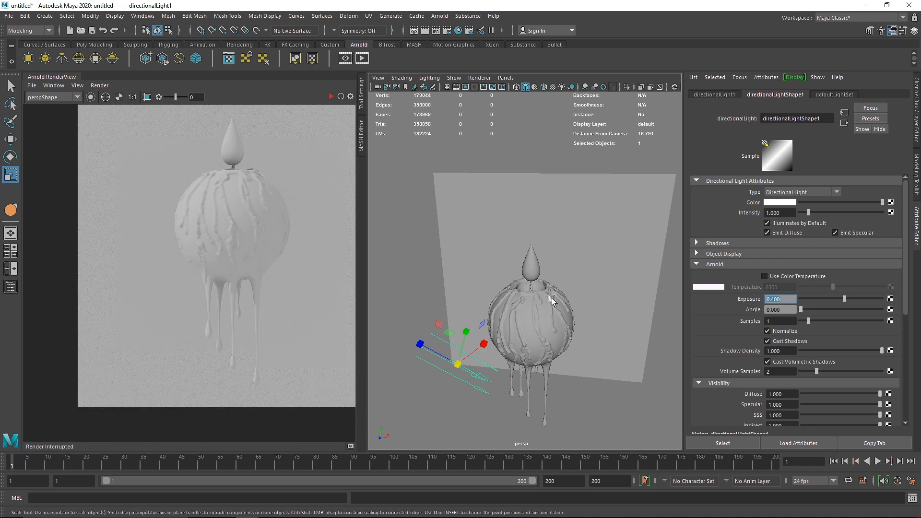
pyautogui.click(314, 161)
pyautogui.press('f')
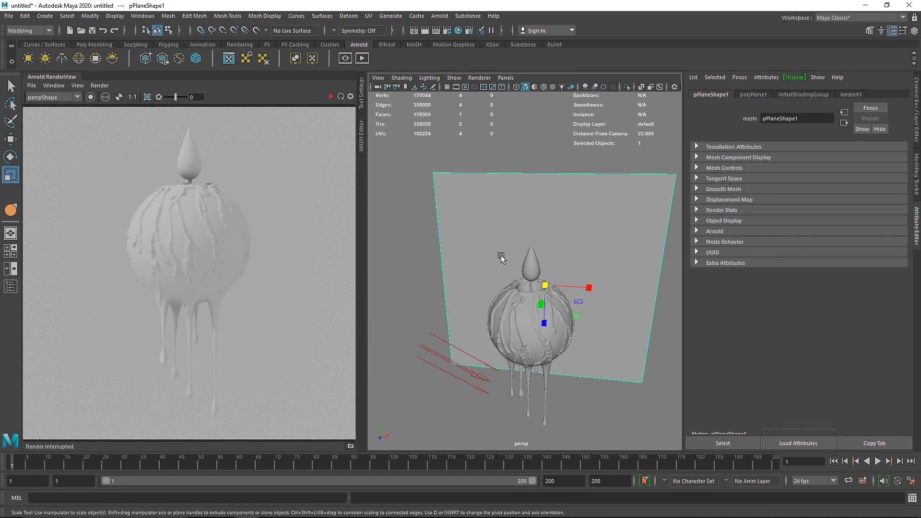
# - Assign a new aiStandardSurface material to the candle's spherical body and name it Body
pyautogui.click(524, 327)
pyautogui.rightClick(512, 311)
pyautogui.click(510, 489)
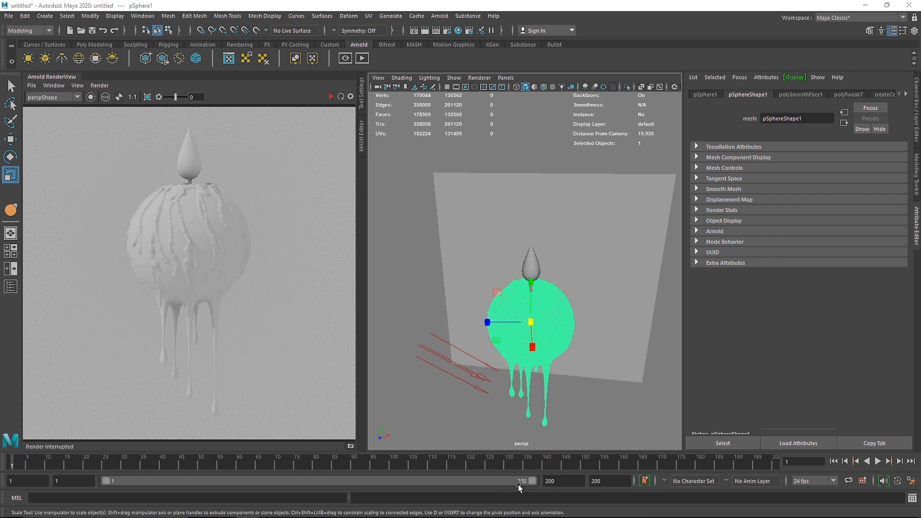
pyautogui.click(402, 211)
pyautogui.click(456, 320)
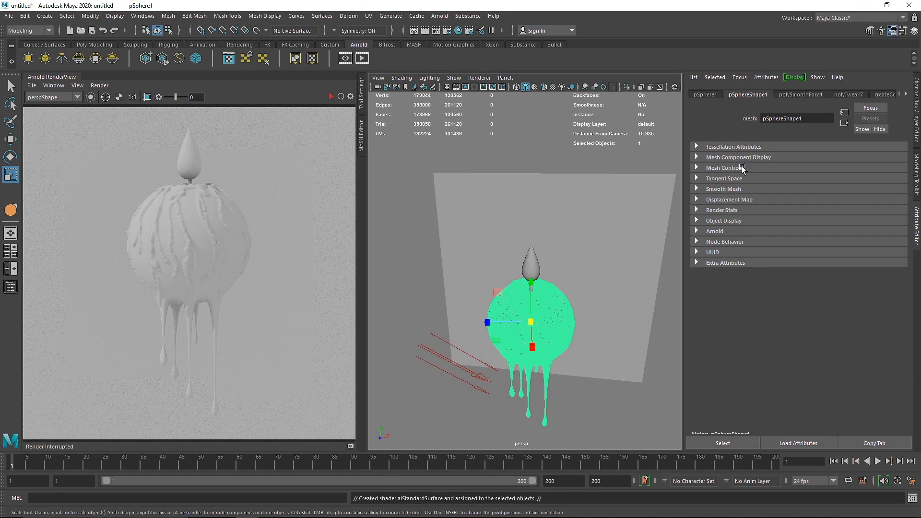
pyautogui.write('Body')
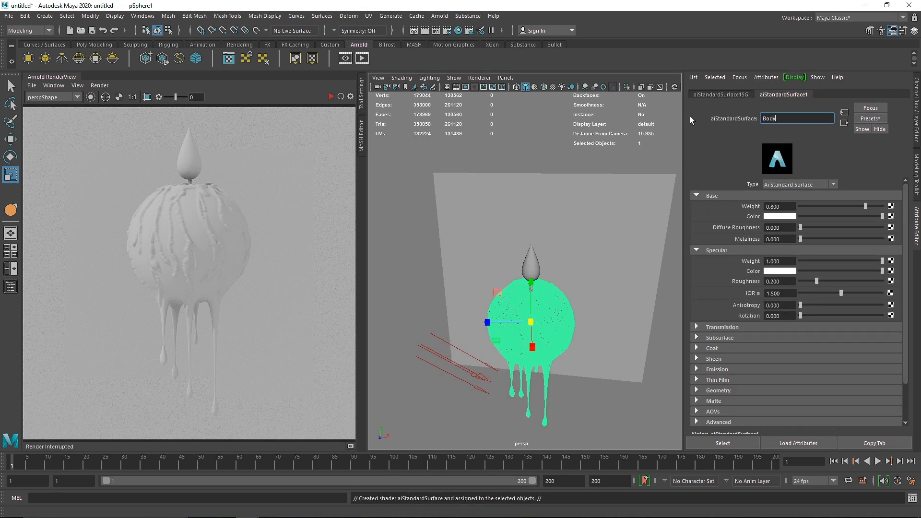
pyautogui.press('Return')
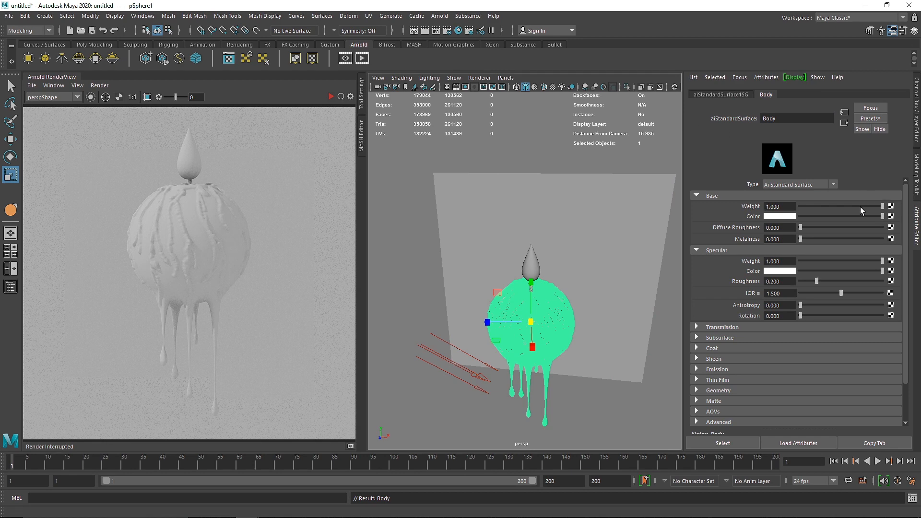
# - Set the Body material's specular Roughness to 0.5 and its base color to orange with H 16.154, S 0.808, V 0.615
pyautogui.click(791, 281)
pyautogui.press('BackSpace')
pyautogui.click(789, 217)
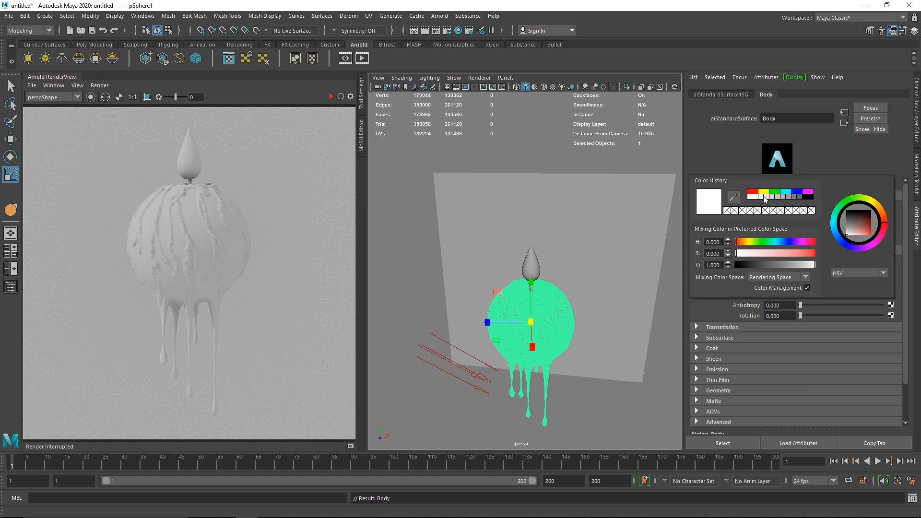
pyautogui.click(808, 192)
pyautogui.click(808, 241)
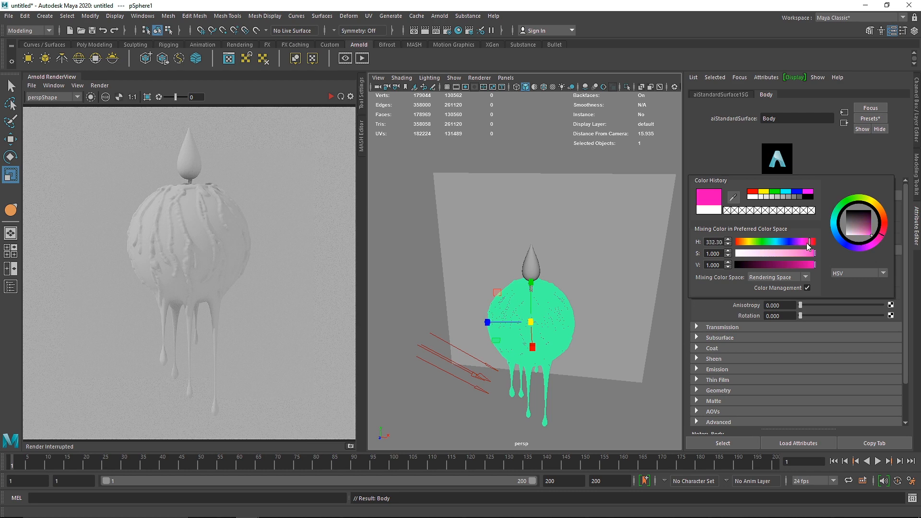
pyautogui.click(746, 242)
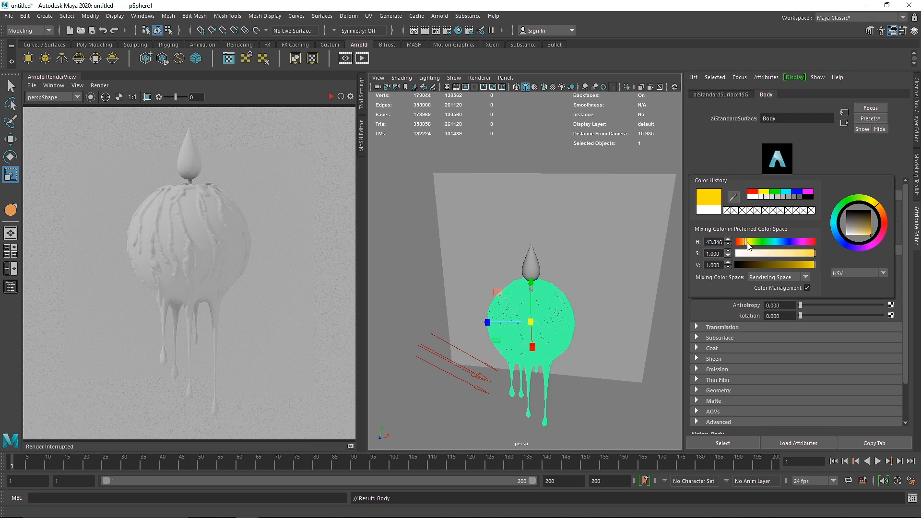
pyautogui.moveTo(744, 243); pyautogui.dragTo(741, 244)
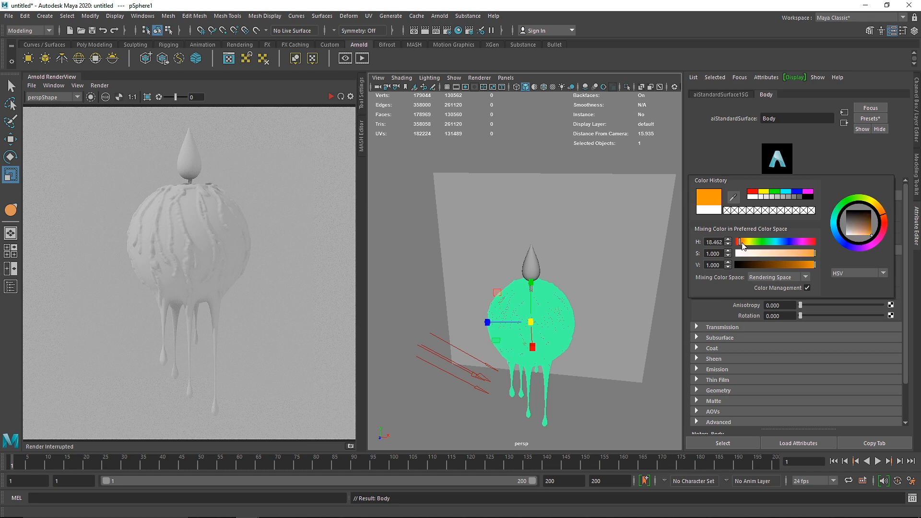
pyautogui.click(798, 264)
pyautogui.click(798, 253)
pyautogui.click(804, 264)
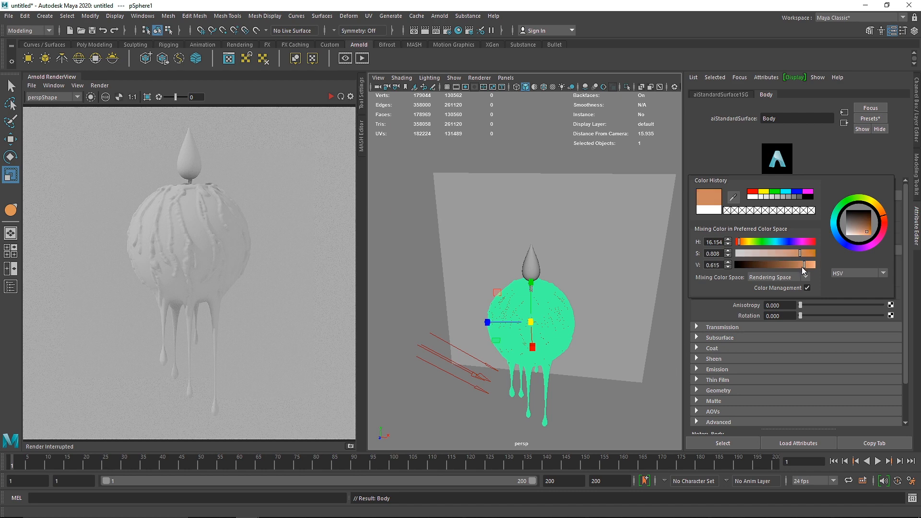
# - Start a live Arnold render and replace the Body material's settings with the Wax preset
pyautogui.click(330, 96)
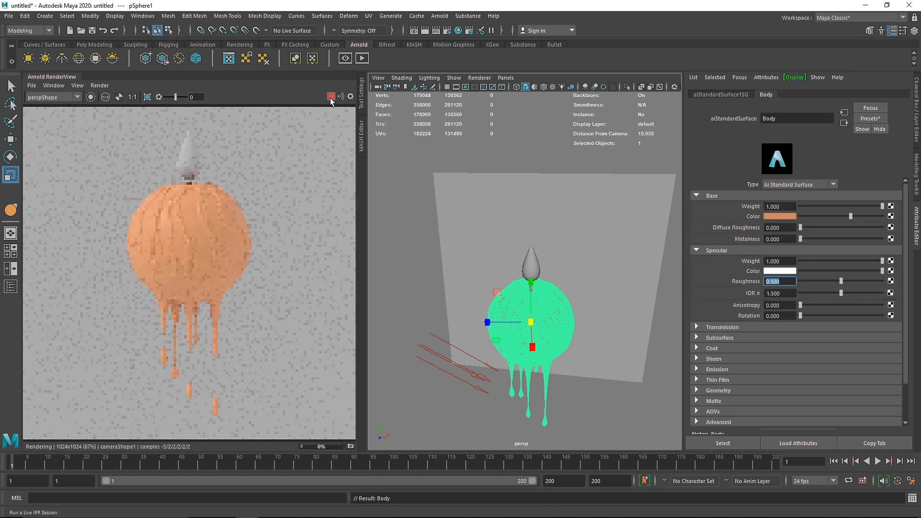
pyautogui.click(781, 215)
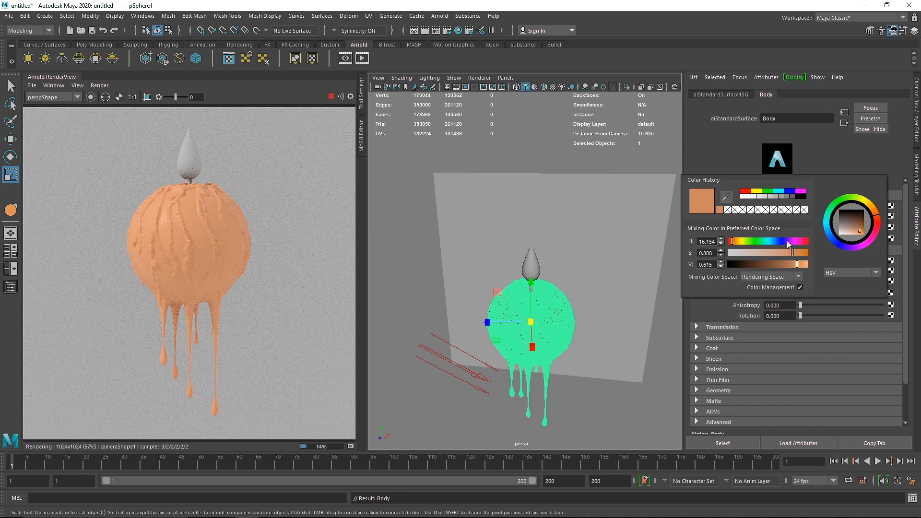
pyautogui.click(866, 119)
pyautogui.moveTo(827, 411)
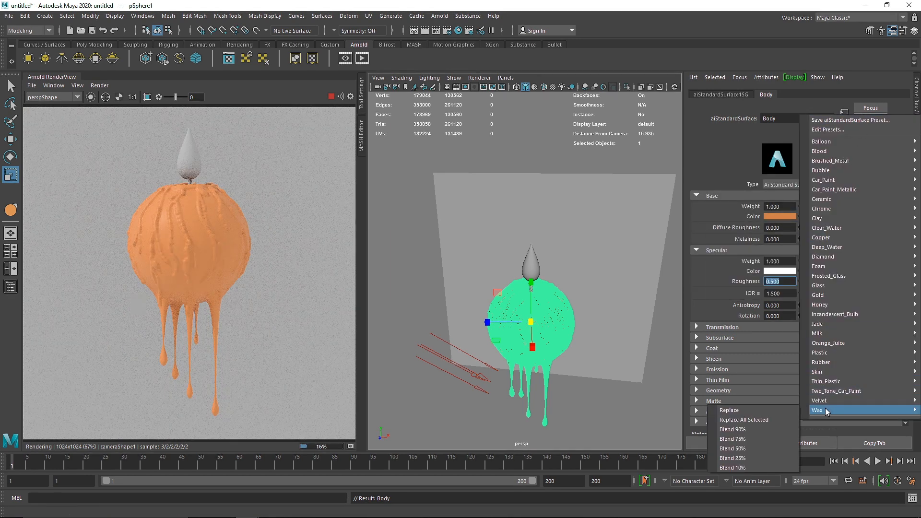
pyautogui.click(749, 411)
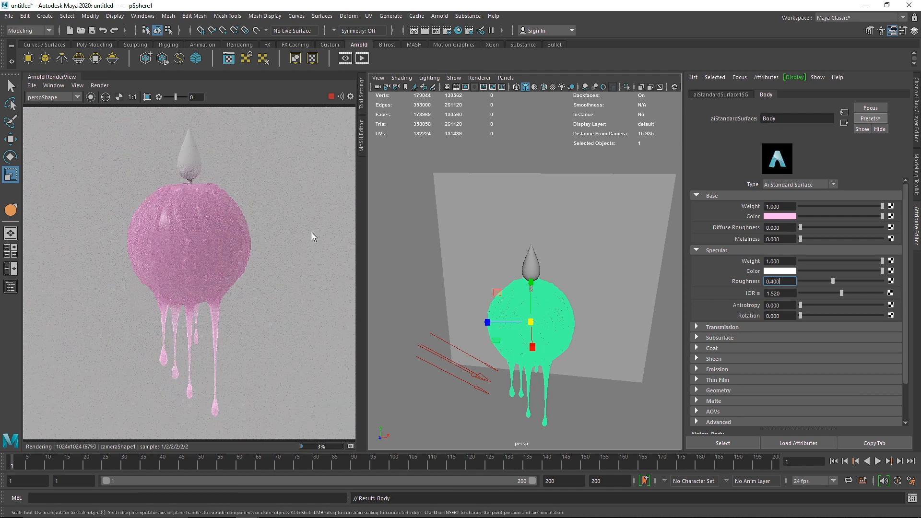
# - Review the Body material's Subsurface settings and set its Transmission Weight to 0
pyautogui.click(719, 338)
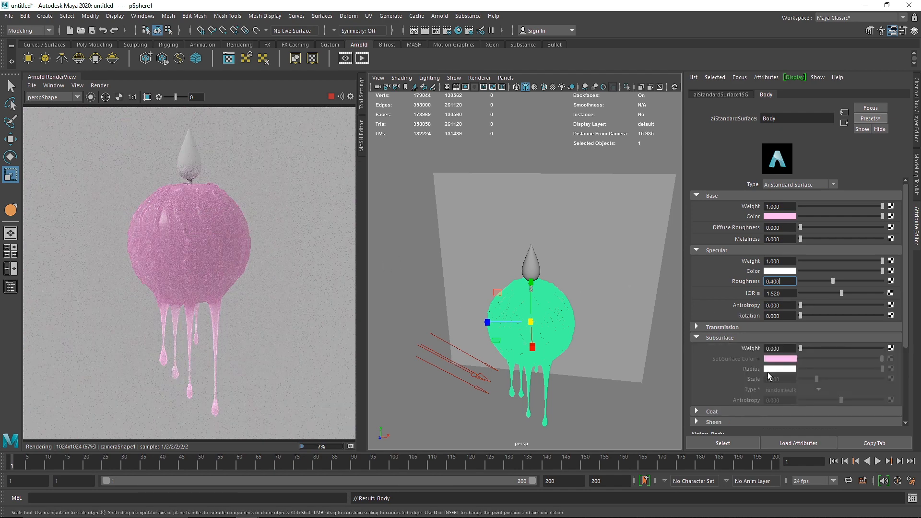
pyautogui.click(782, 349)
pyautogui.moveTo(800, 349)
pyautogui.mouseDown()
pyautogui.moveTo(831, 351)
pyautogui.moveTo(799, 353)
pyautogui.mouseUp()
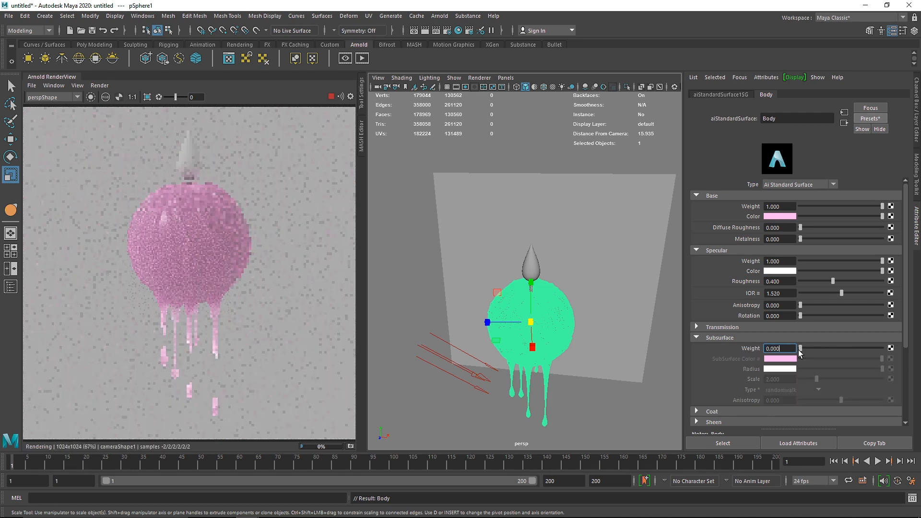
pyautogui.click(772, 327)
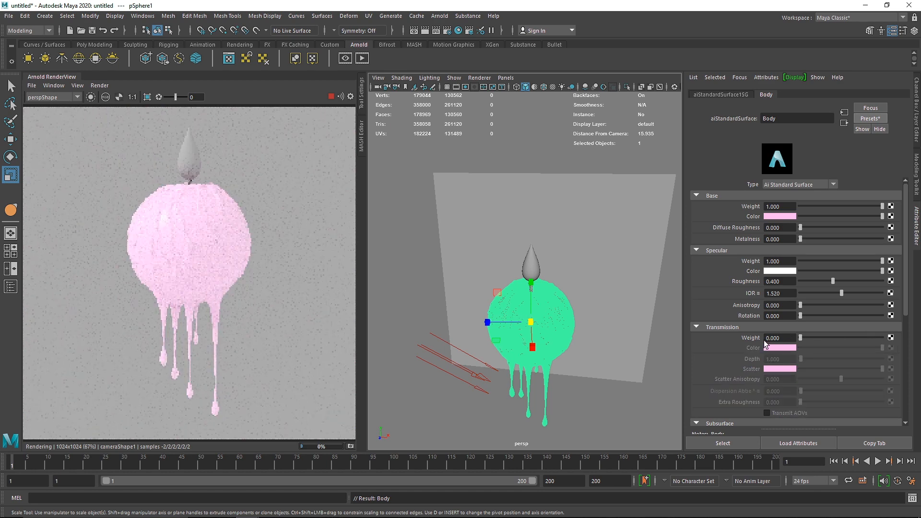
pyautogui.click(726, 327)
# - Try a Subsurface Weight of 1 with a Scale of 0.1 on the Body material and return the weight to 0
pyautogui.moveTo(791, 348); pyautogui.dragTo(746, 340)
pyautogui.moveTo(832, 348); pyautogui.dragTo(918, 354)
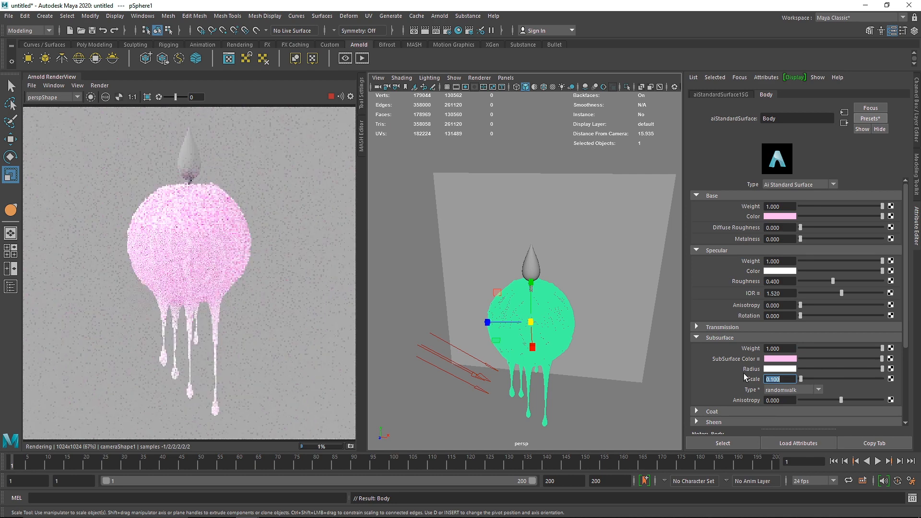
pyautogui.doubleClick(785, 379)
pyautogui.write('0.1')
pyautogui.press('Return')
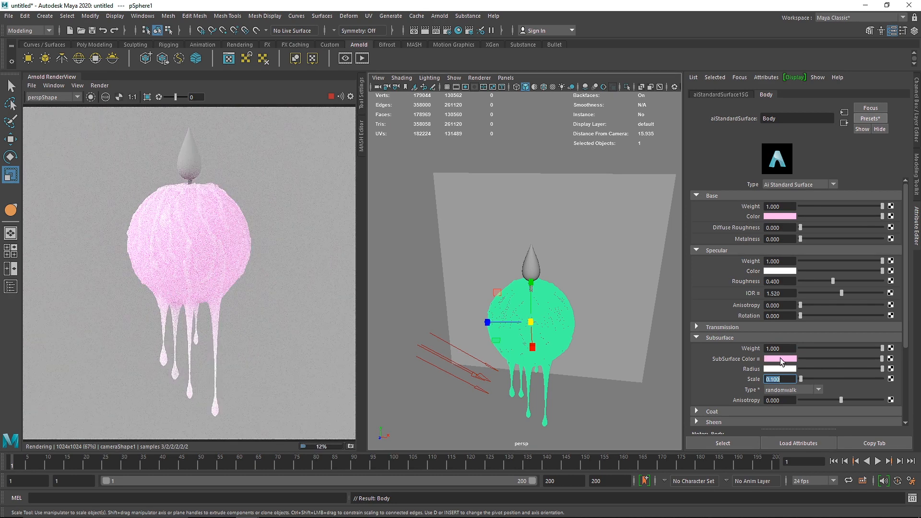
pyautogui.moveTo(882, 348); pyautogui.dragTo(778, 344)
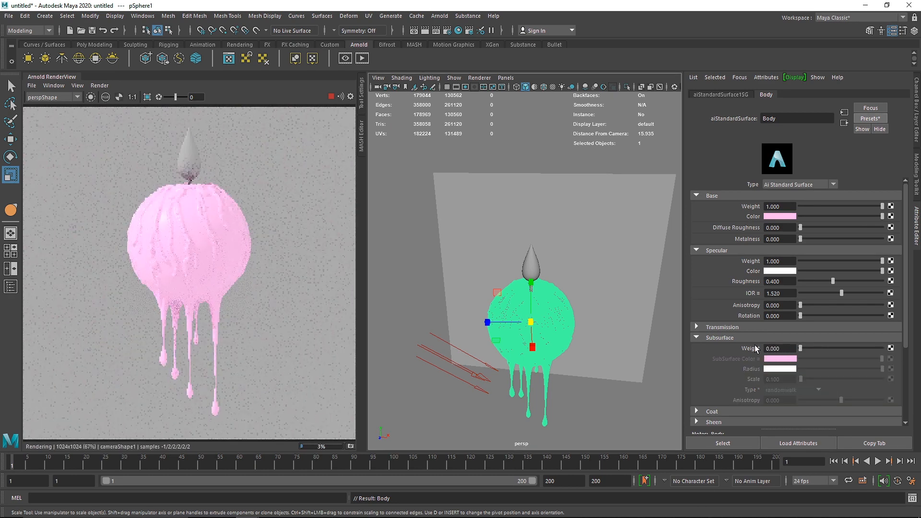
pyautogui.click(718, 339)
pyautogui.click(729, 329)
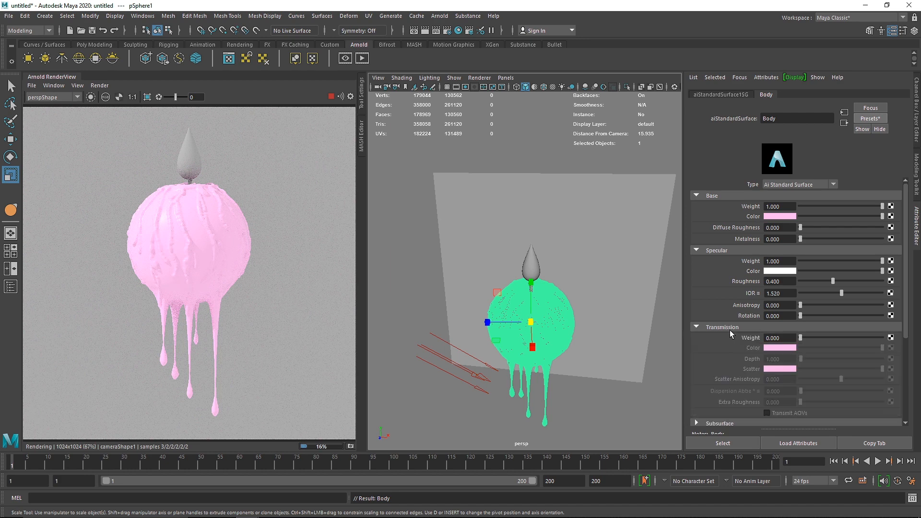
# - Set the Body material's base color to a deeper pink with S 0.692, V 0.539 and its specular Roughness to 0.8
pyautogui.click(784, 215)
pyautogui.click(794, 265)
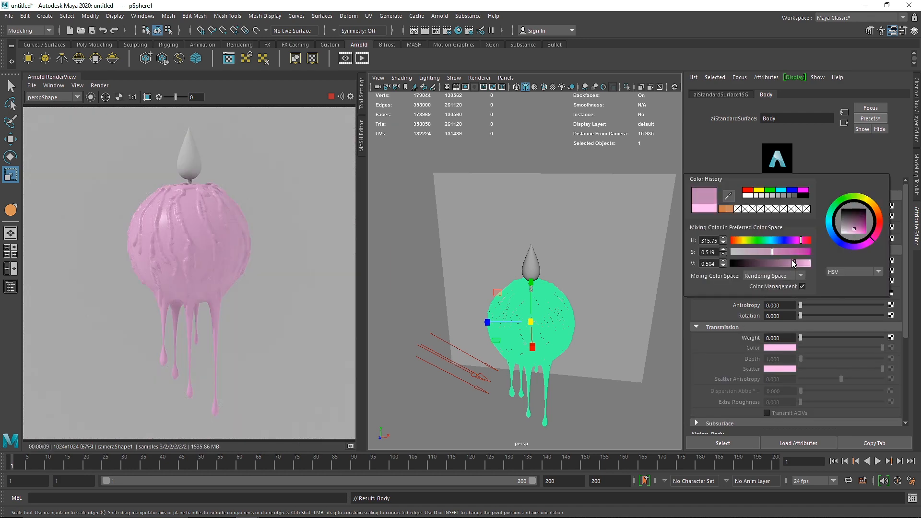
pyautogui.click(791, 250)
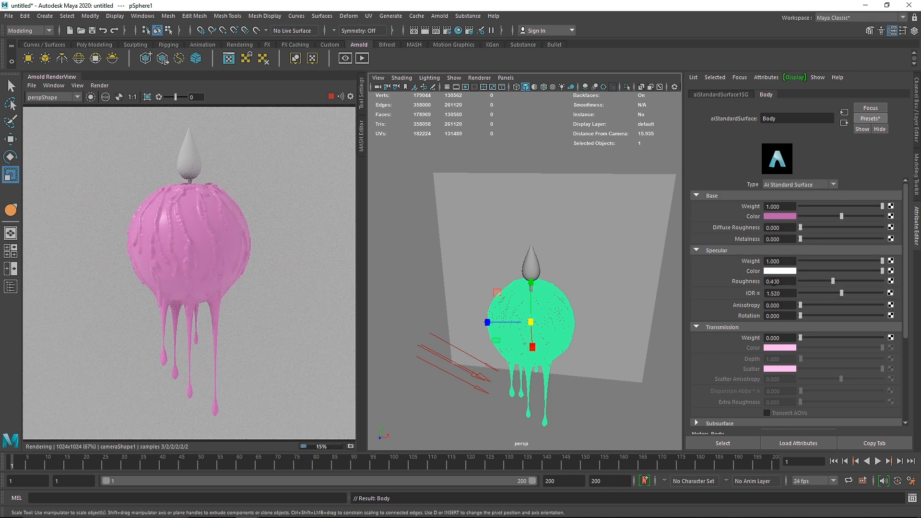
pyautogui.write('0.6')
pyautogui.press('Return')
pyautogui.click(787, 217)
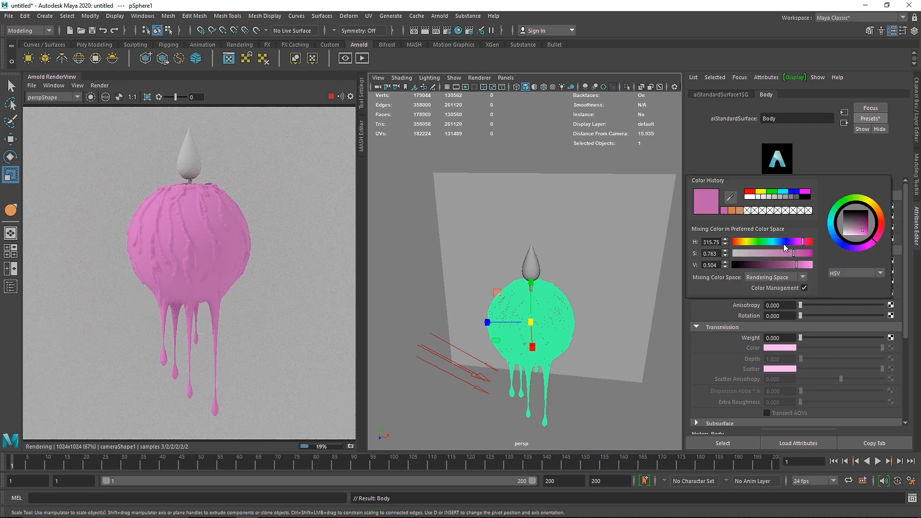
pyautogui.moveTo(792, 252)
pyautogui.mouseDown()
pyautogui.moveTo(802, 253)
pyautogui.moveTo(787, 253)
pyautogui.moveTo(798, 267)
pyautogui.mouseUp()
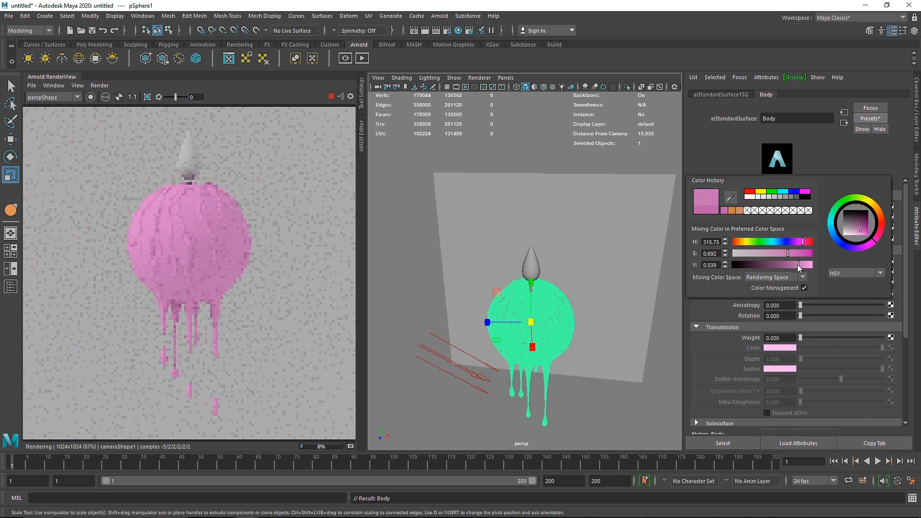
pyautogui.click(801, 131)
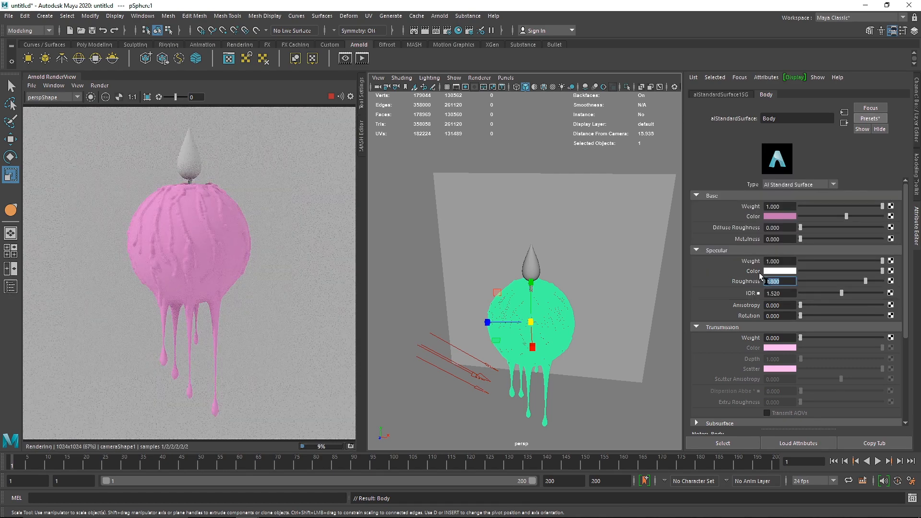
# - Give the Body material a coat with a Weight of 0.5 and a Roughness of 0.4
pyautogui.click(724, 326)
pyautogui.click(734, 348)
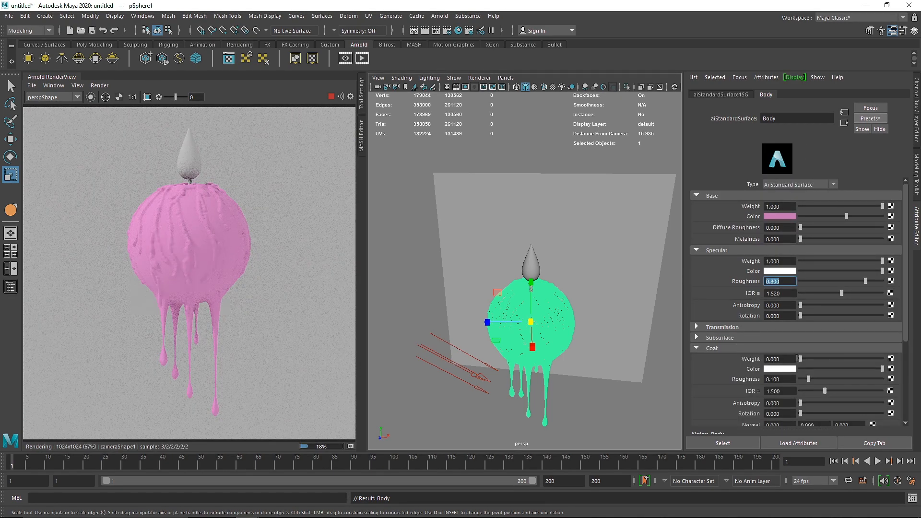
pyautogui.moveTo(800, 358); pyautogui.dragTo(750, 374)
pyautogui.write('.5')
pyautogui.press('Return')
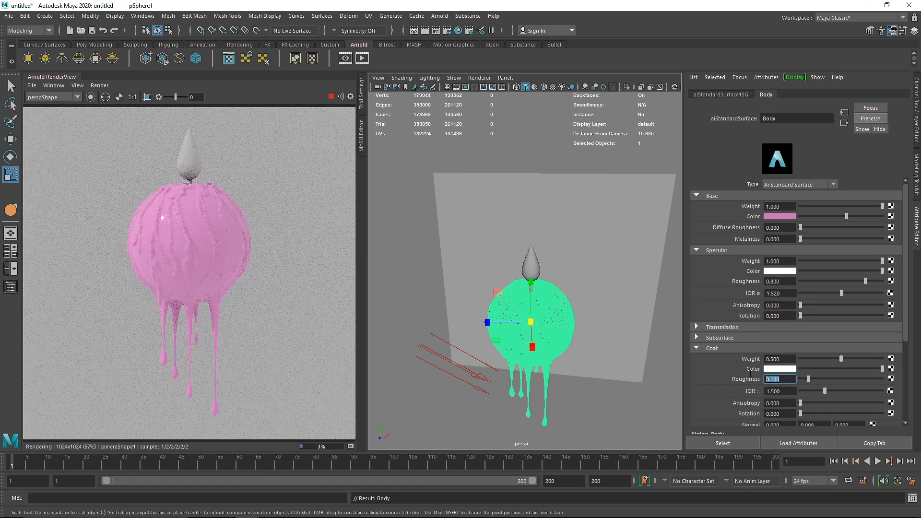
pyautogui.write('.4')
pyautogui.press('Return')
pyautogui.click(710, 348)
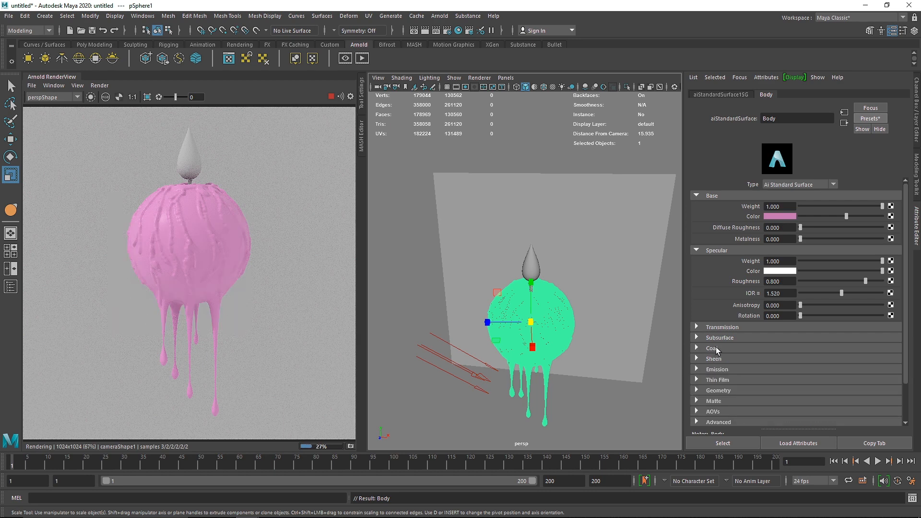
# - Assign a new aiStandardSurface material to the backdrop plane and name it BG
pyautogui.click(577, 236)
pyautogui.moveTo(587, 215); pyautogui.dragTo(571, 456, button='right')
pyautogui.click(406, 211)
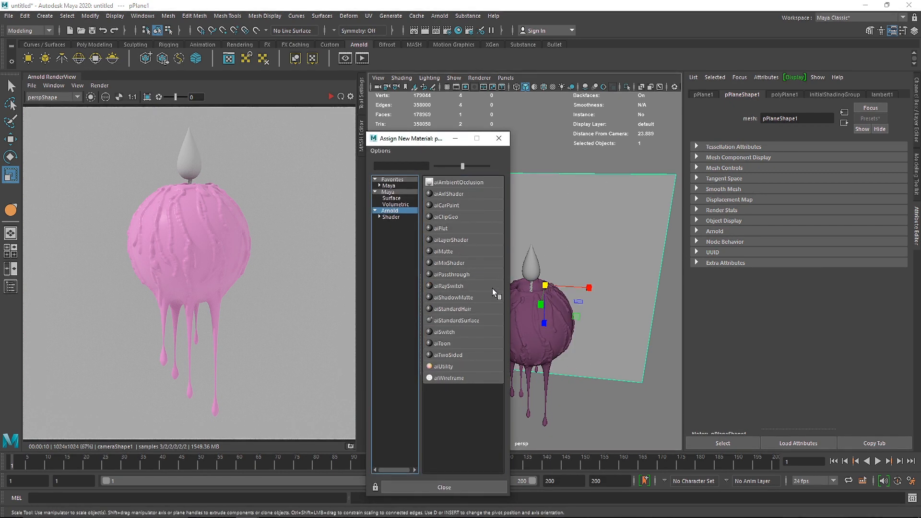
pyautogui.click(470, 321)
pyautogui.doubleClick(791, 118)
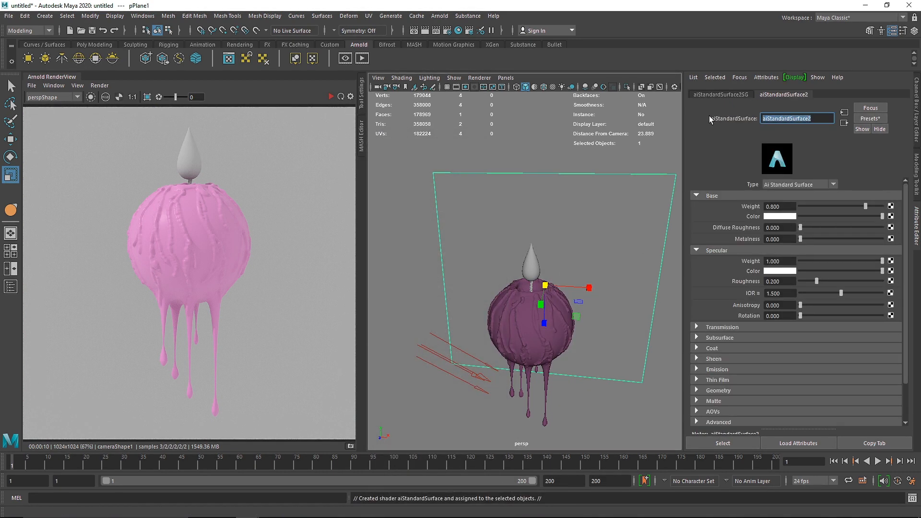
pyautogui.write('BG')
pyautogui.press('Return')
# - Set the BG material's base Weight to 1, its base color to near-black and its specular Roughness to 0.8
pyautogui.moveTo(869, 208); pyautogui.dragTo(885, 207)
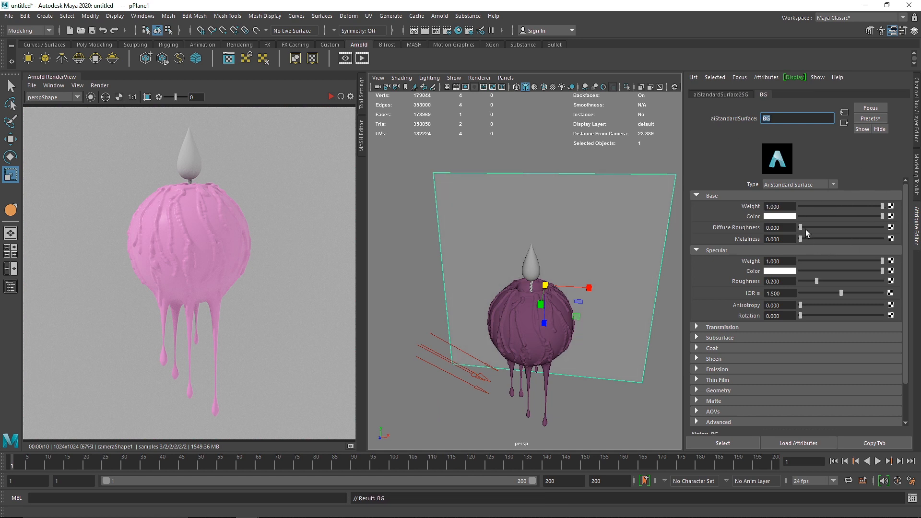
pyautogui.moveTo(807, 215); pyautogui.dragTo(804, 216)
pyautogui.click(779, 281)
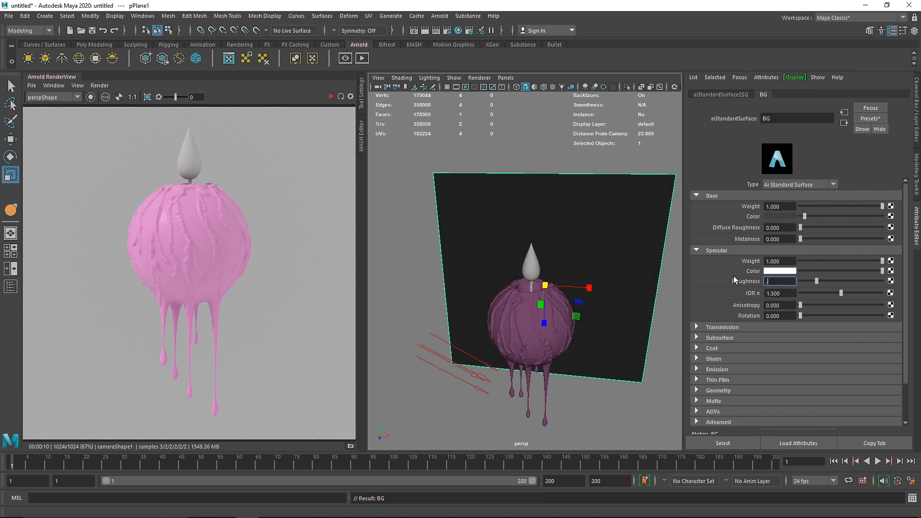
pyautogui.write('0.8')
pyautogui.press('Return')
# - Check the backdrop in a live Arnold render and darken the BG base color to V 0.018
pyautogui.click(341, 96)
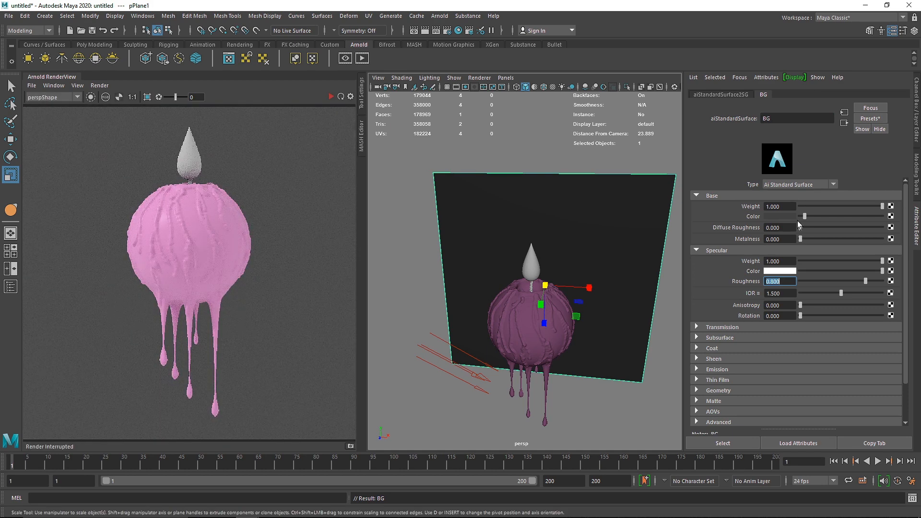
pyautogui.moveTo(804, 216); pyautogui.dragTo(801, 216)
pyautogui.click(331, 97)
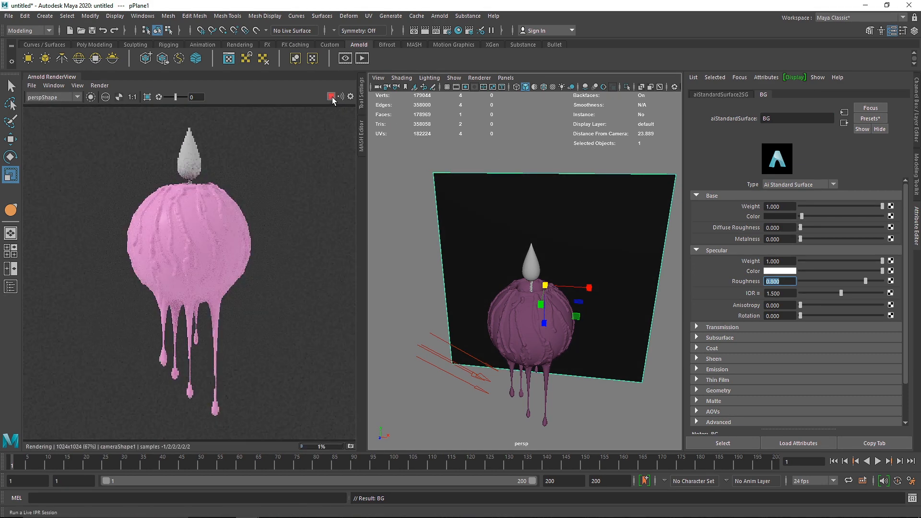
pyautogui.click(331, 97)
# - Tint the BG base color dark blue with H 207.69 and S 0.321 and check it in a live render
pyautogui.click(786, 216)
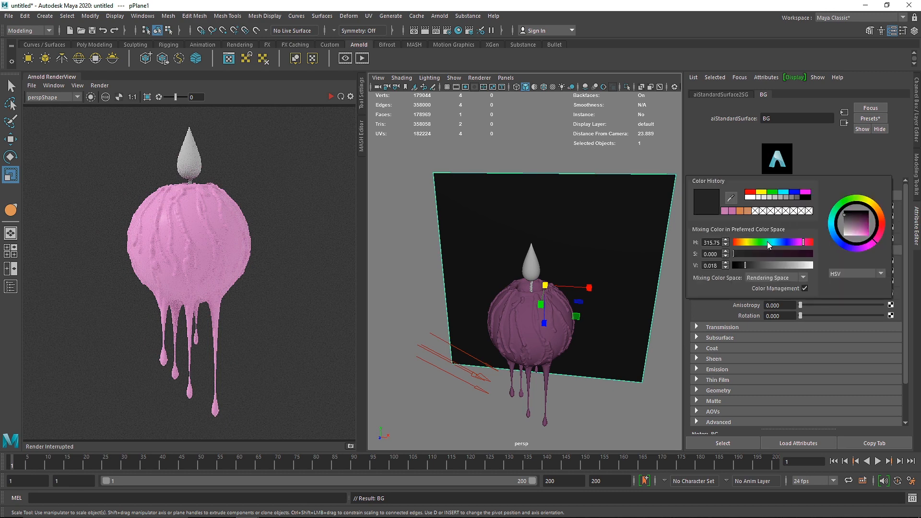
pyautogui.moveTo(769, 243); pyautogui.dragTo(779, 242)
pyautogui.click(759, 253)
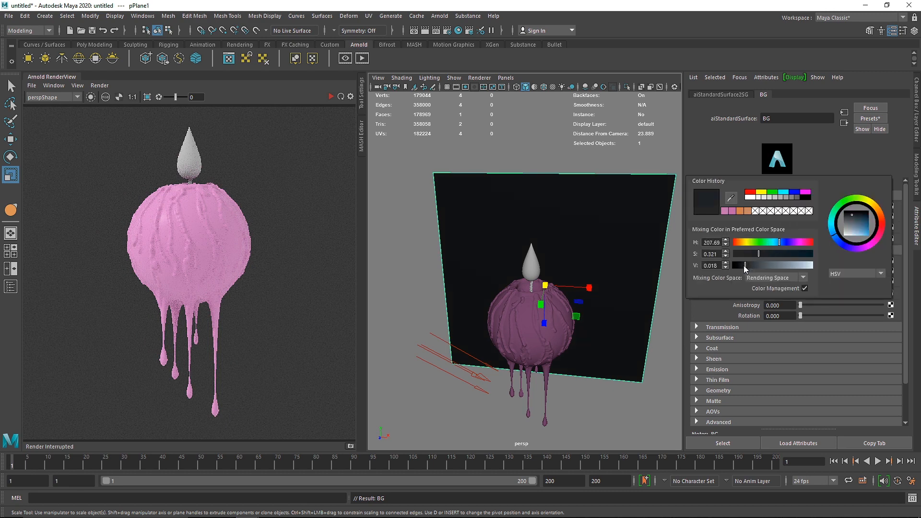
pyautogui.click(334, 98)
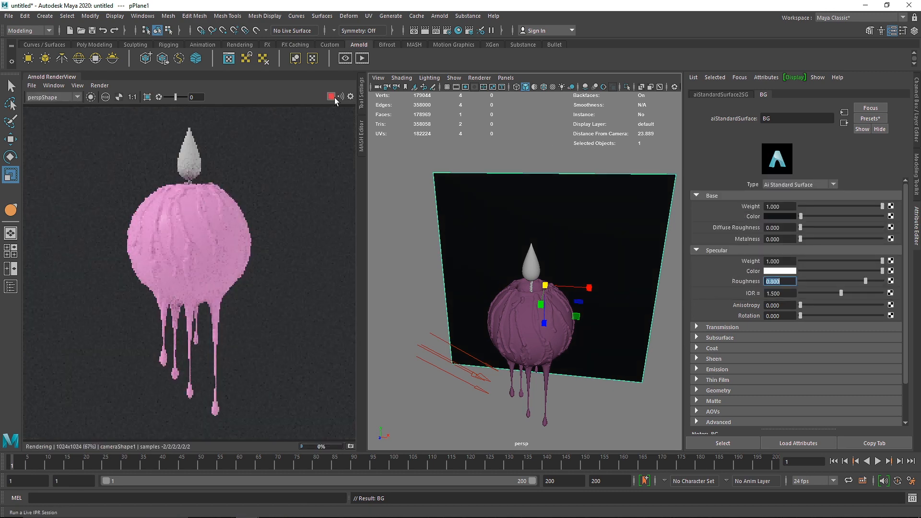
pyautogui.click(331, 96)
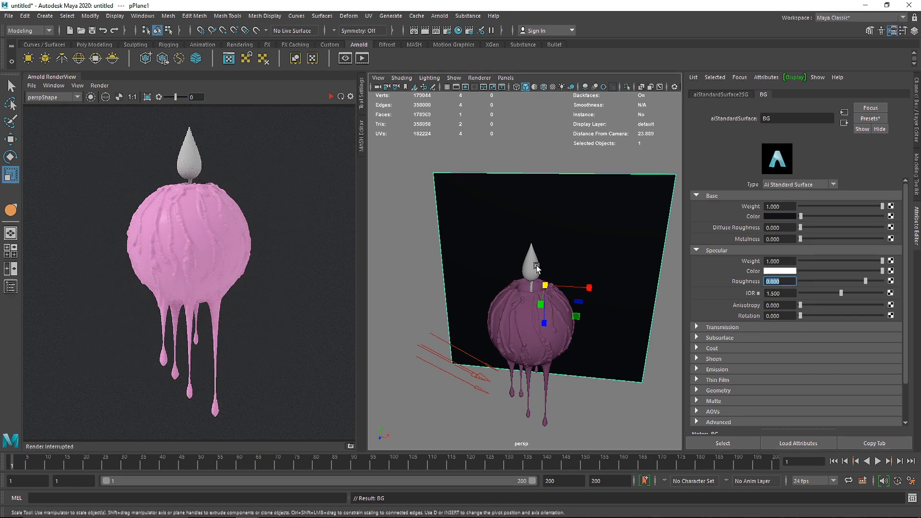
# - Assign a new aiStandardSurface material to the wick and name it THread
pyautogui.click(536, 268)
pyautogui.press('f')
pyautogui.scroll(2, 546, 307)
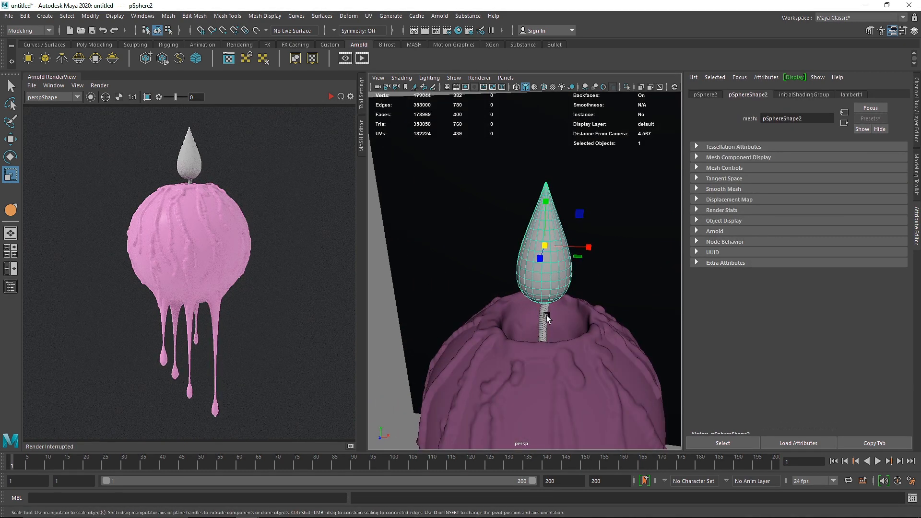
pyautogui.click(547, 319)
pyautogui.moveTo(547, 318); pyautogui.dragTo(552, 491, button='right')
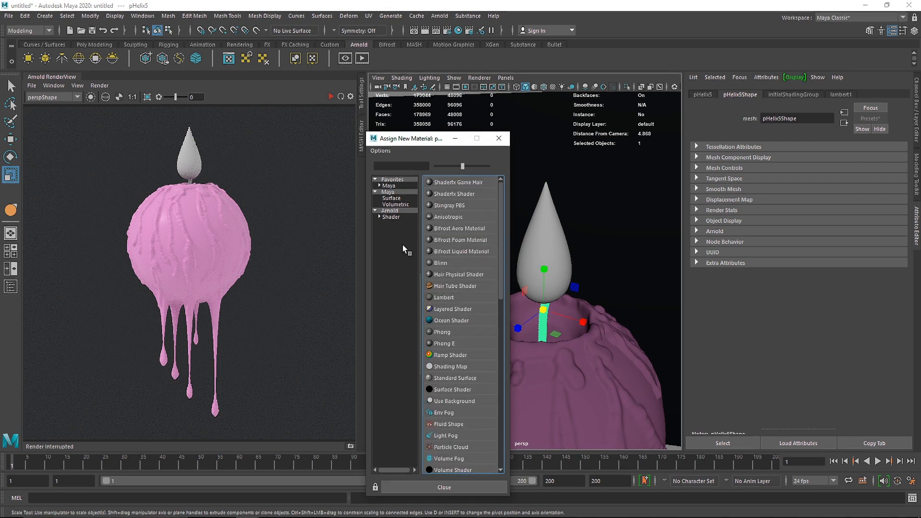
pyautogui.click(398, 217)
pyautogui.click(468, 319)
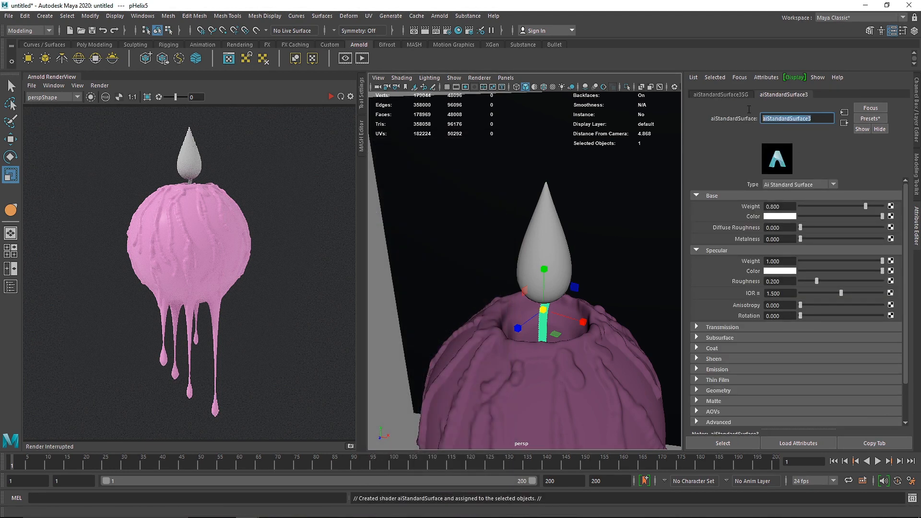
pyautogui.write('THread')
pyautogui.press('Return')
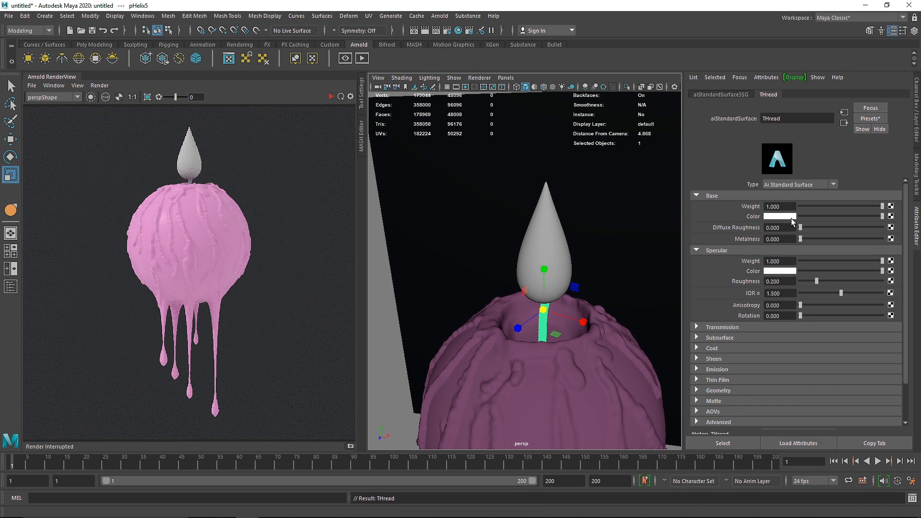
# - Set the wick material's specular Roughness to 0.8 and darken its base color to light grey, checking it in a live Arnold render
pyautogui.moveTo(788, 281); pyautogui.dragTo(728, 277)
pyautogui.write('0.8')
pyautogui.press('Return')
pyautogui.click(330, 96)
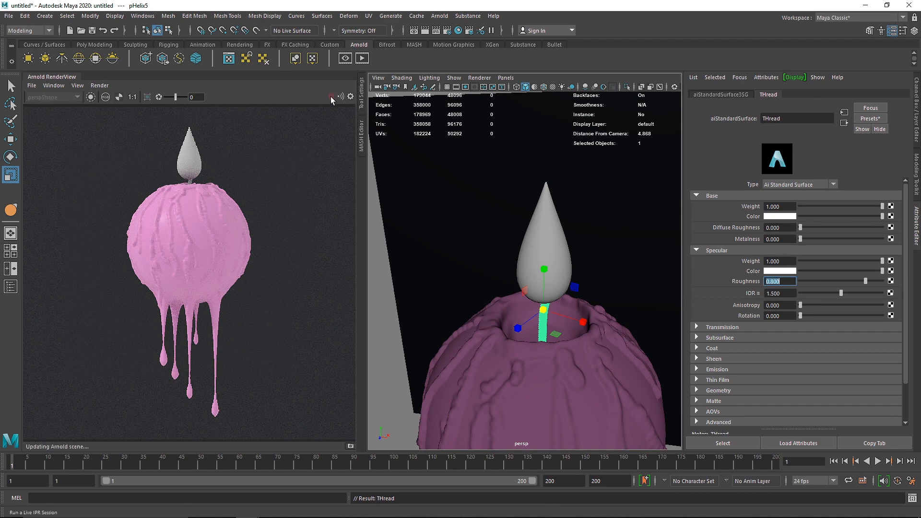
pyautogui.click(854, 215)
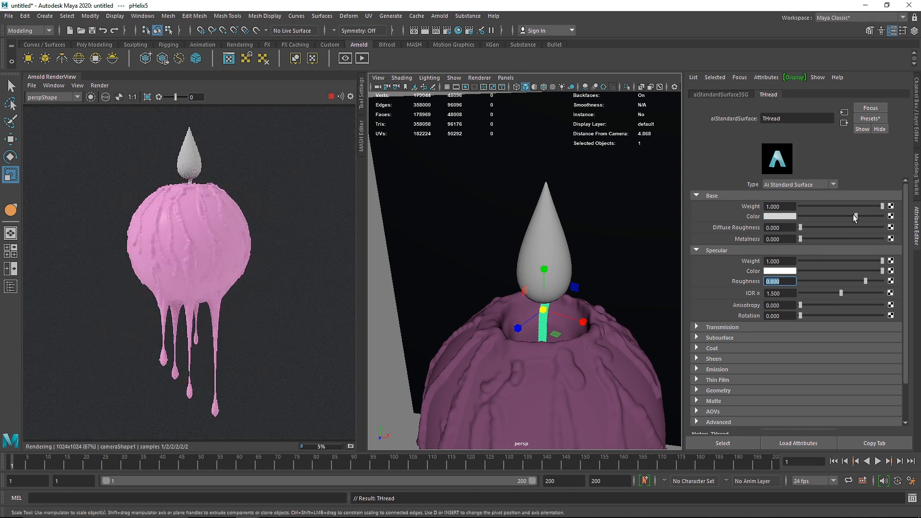
pyautogui.moveTo(849, 214); pyautogui.dragTo(847, 215)
pyautogui.click(331, 96)
# - Assign a new aiStandardSurface material to the flame and name it FLame
pyautogui.click(550, 212)
pyautogui.moveTo(550, 213); pyautogui.dragTo(561, 460, button='right')
pyautogui.click(395, 218)
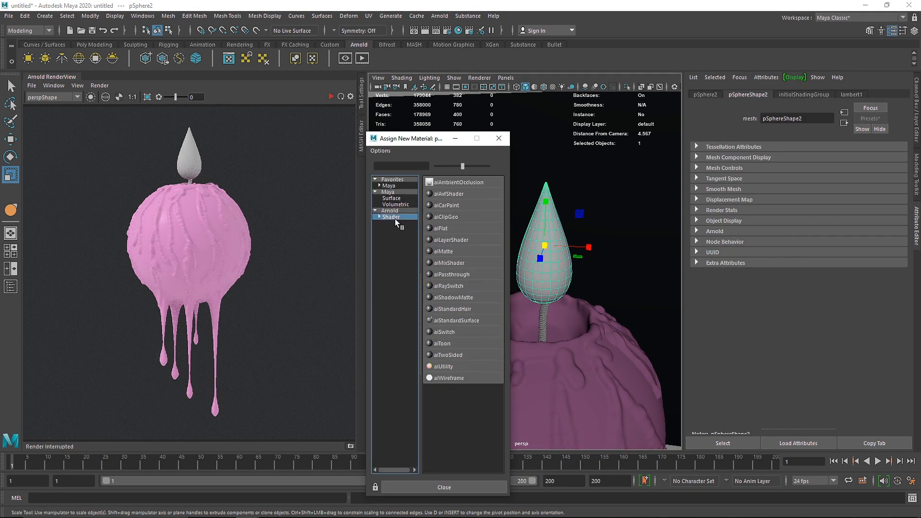
pyautogui.click(484, 304)
pyautogui.doubleClick(791, 119)
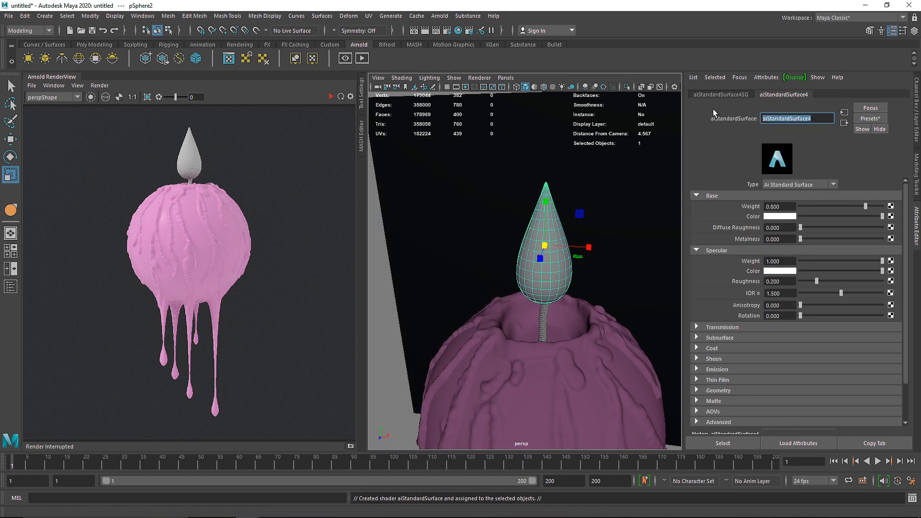
pyautogui.write('FLame')
pyautogui.press('Return')
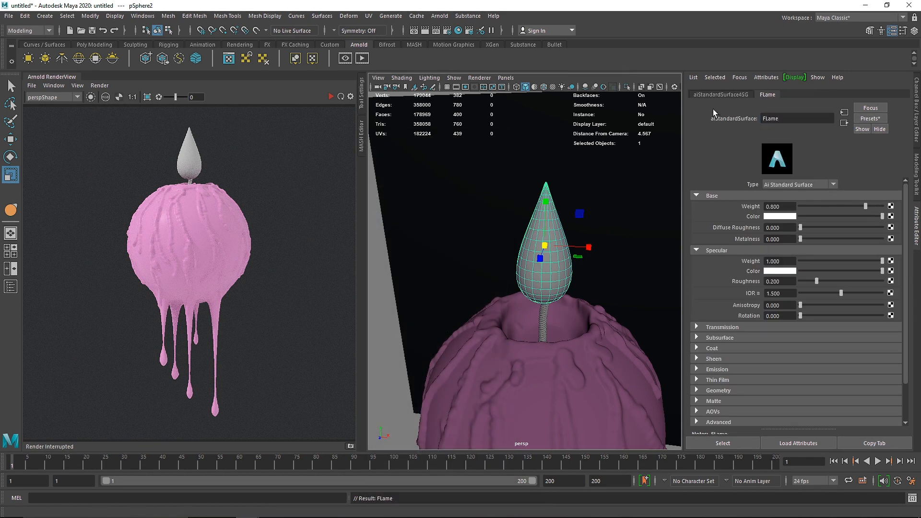
# - Try the Glass preset on the flame material and check it in a live render
pyautogui.click(869, 118)
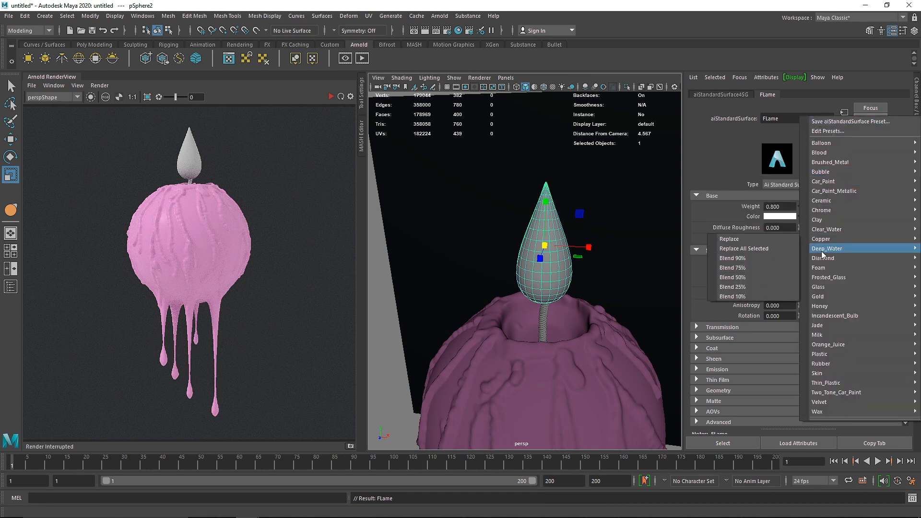
pyautogui.moveTo(825, 288)
pyautogui.click(733, 287)
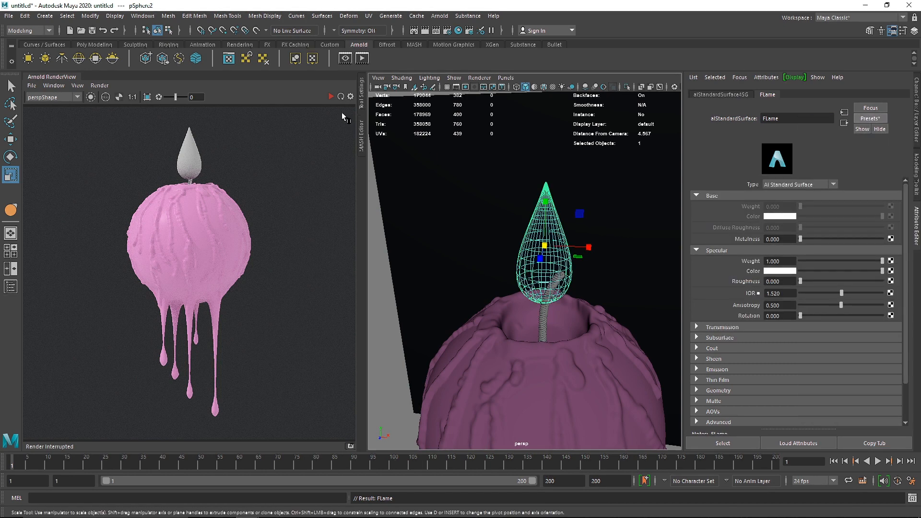
pyautogui.click(330, 98)
pyautogui.click(329, 98)
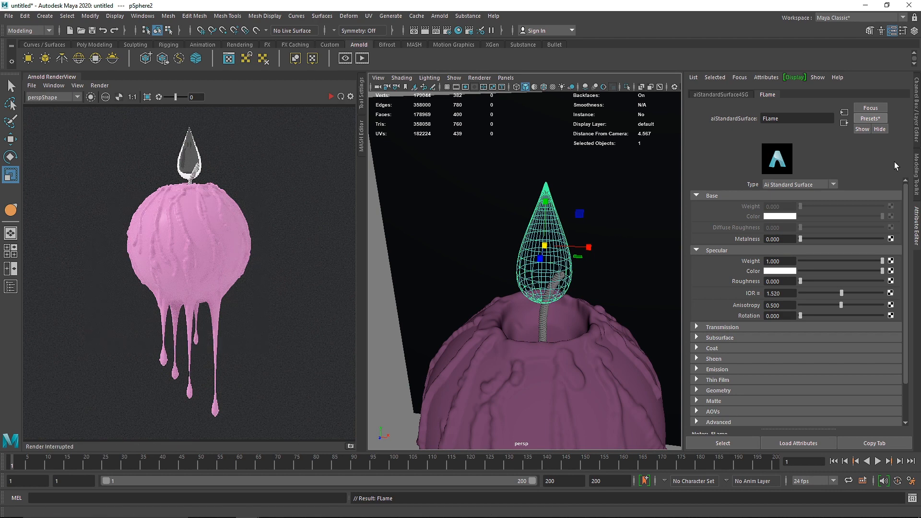
# - Try the Gold preset on the flame material and start a live render to check it
pyautogui.click(870, 118)
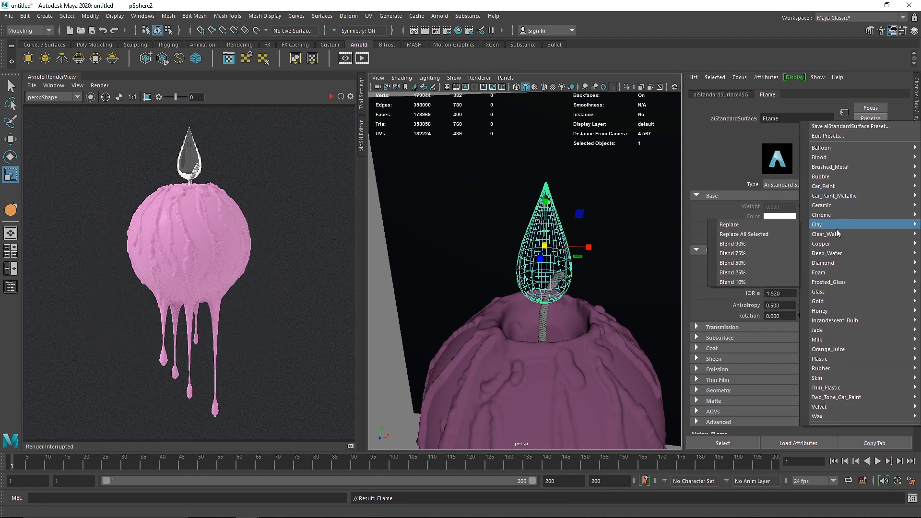
pyautogui.moveTo(824, 292)
pyautogui.click(734, 301)
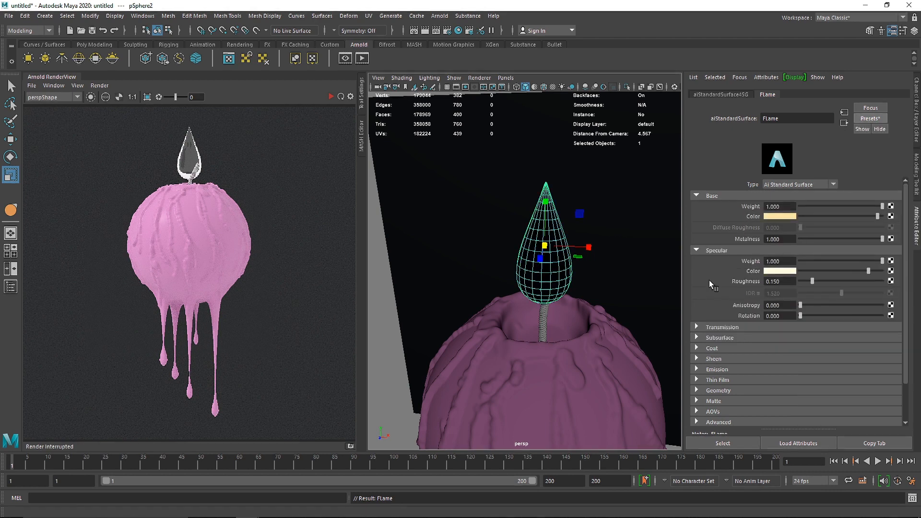
pyautogui.click(331, 98)
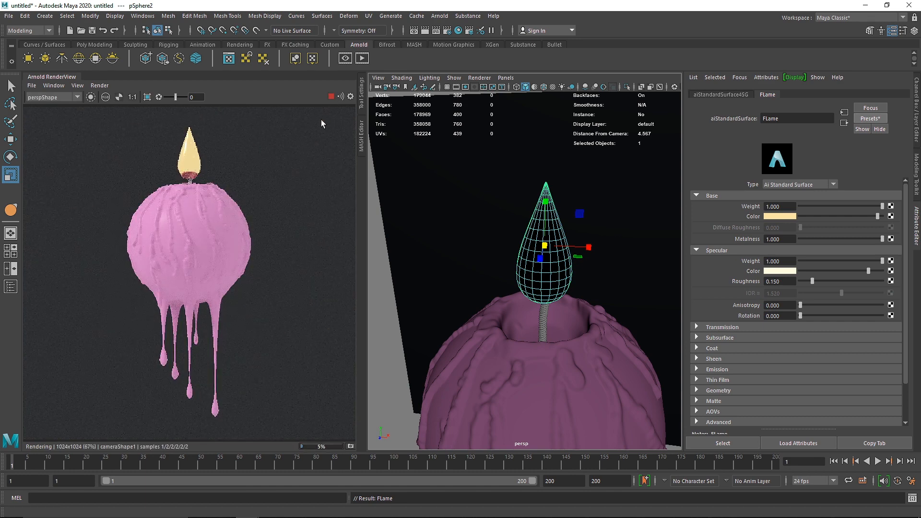
# - Replace the flame material's settings with the Copper preset
pyautogui.click(869, 118)
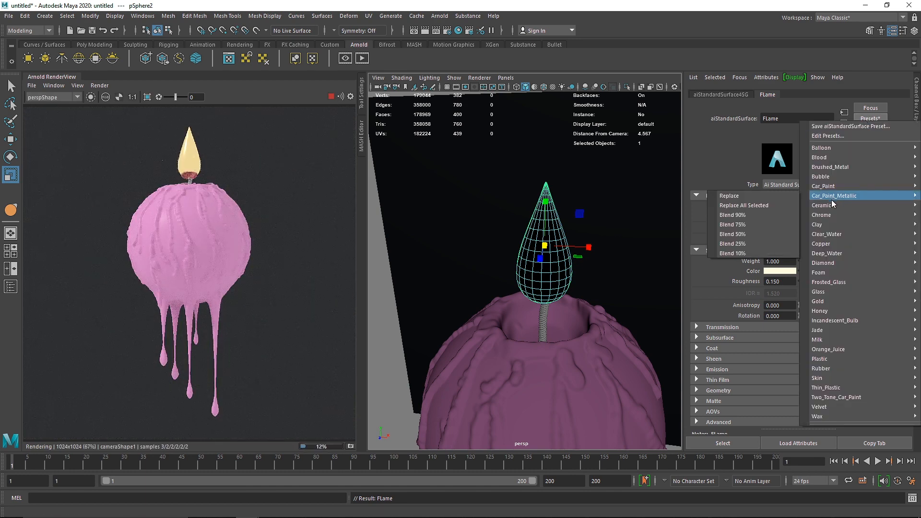
pyautogui.moveTo(825, 219)
pyautogui.moveTo(821, 244)
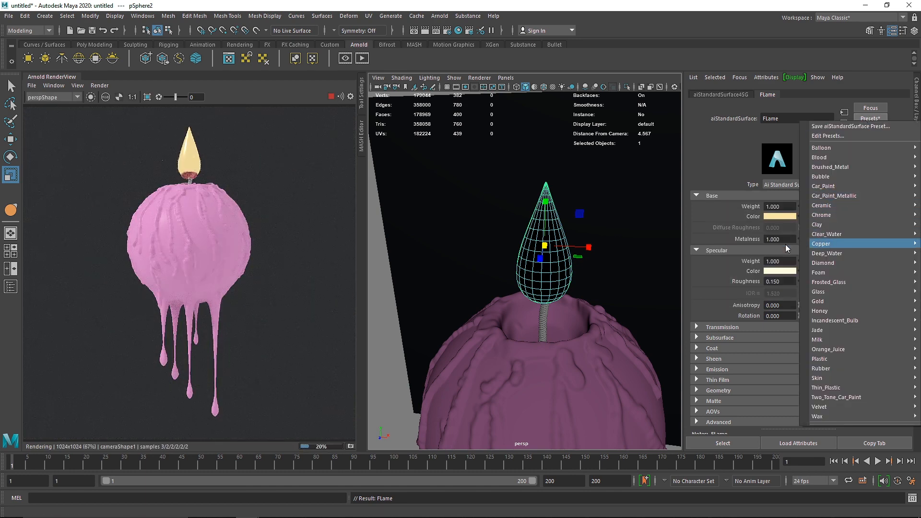
pyautogui.click(784, 243)
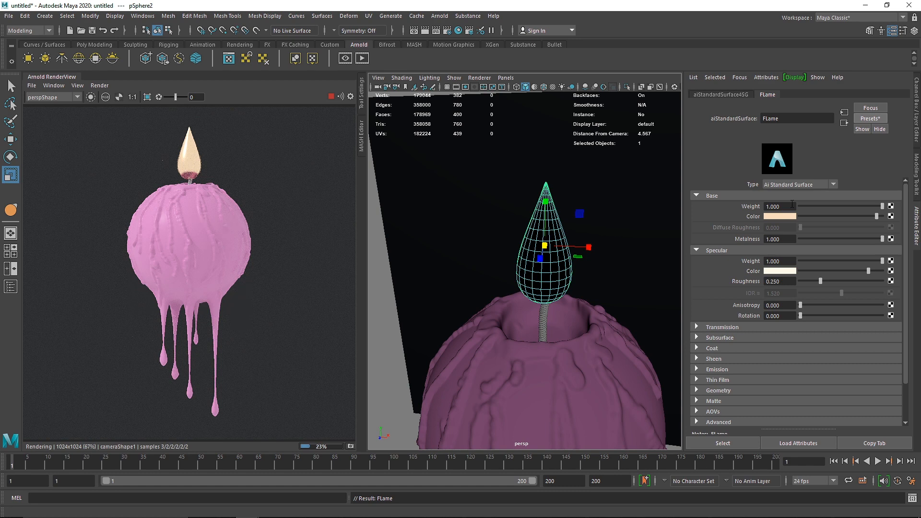
# - Set the flame material's Metalness to 0 and its specular Roughness to 0.6
pyautogui.moveTo(828, 240); pyautogui.dragTo(799, 240)
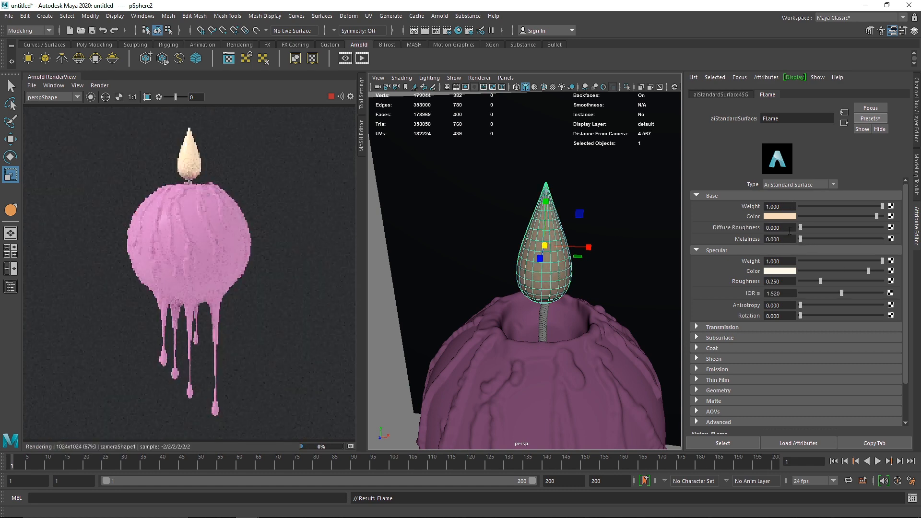
pyautogui.click(778, 206)
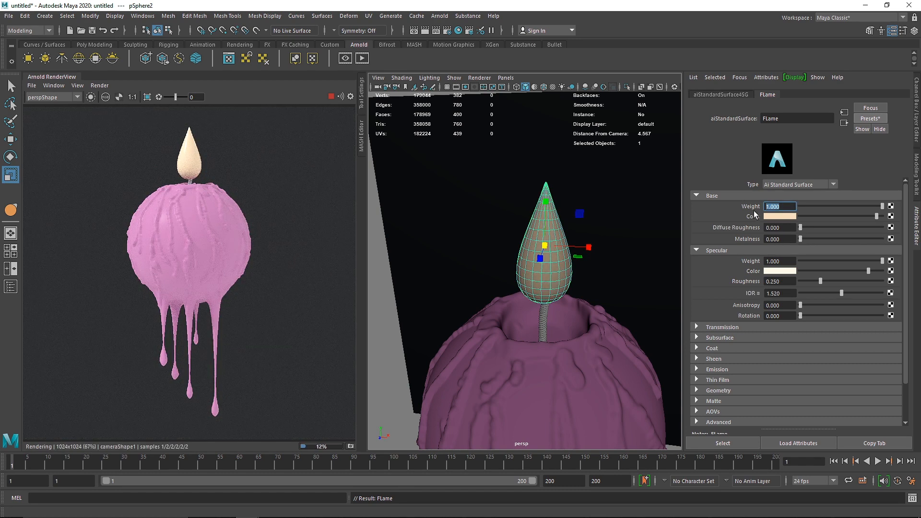
pyautogui.click(786, 281)
pyautogui.write('0.6')
pyautogui.press('Return')
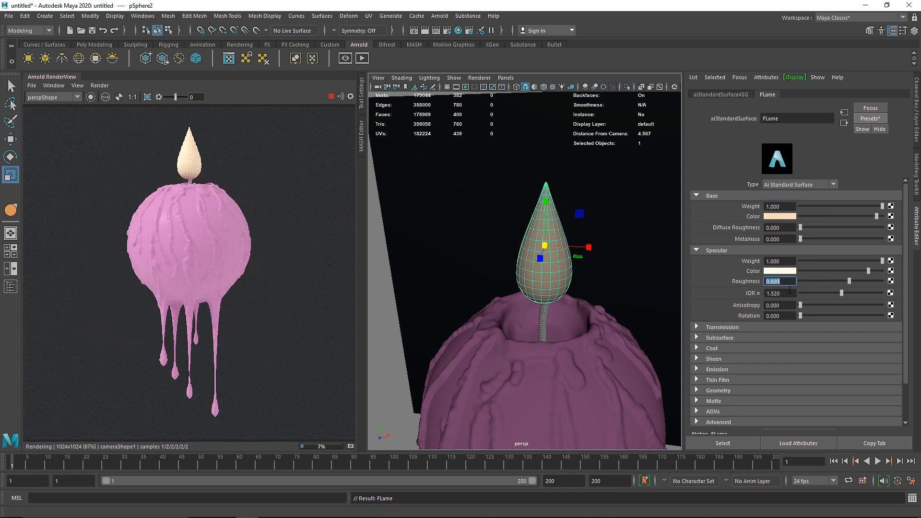
# - Open the Body material of the candle sphere and try a soft blue base color
pyautogui.click(522, 347)
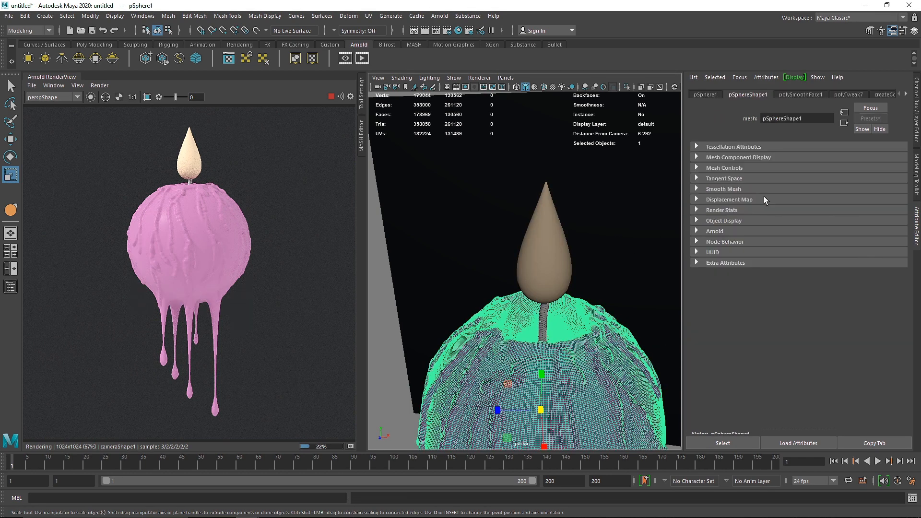
pyautogui.scroll(-8, 825, 94)
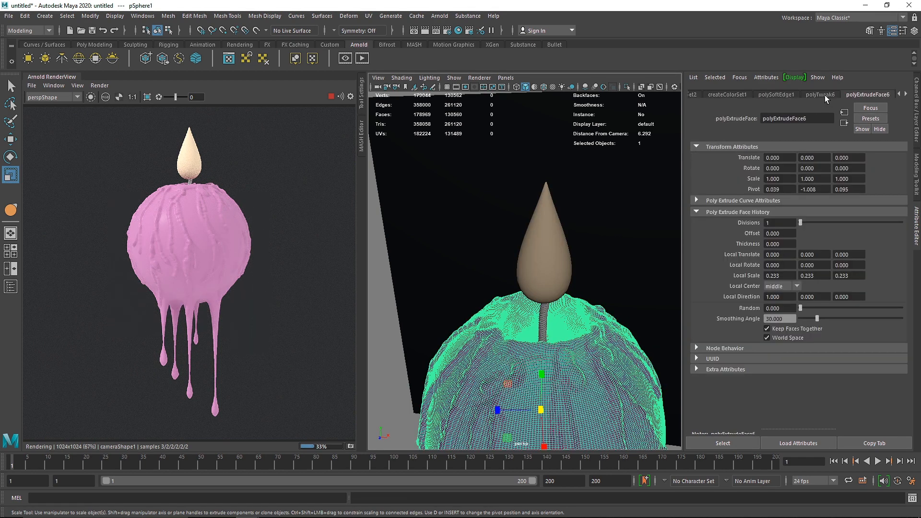
pyautogui.scroll(-9, 824, 95)
pyautogui.scroll(-1, 824, 95)
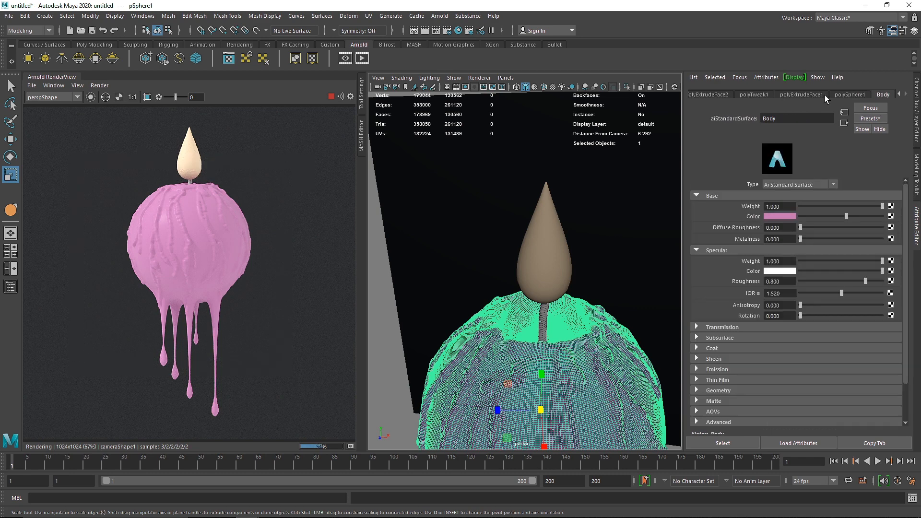
pyautogui.click(787, 214)
pyautogui.moveTo(798, 238); pyautogui.dragTo(787, 238)
pyautogui.click(862, 225)
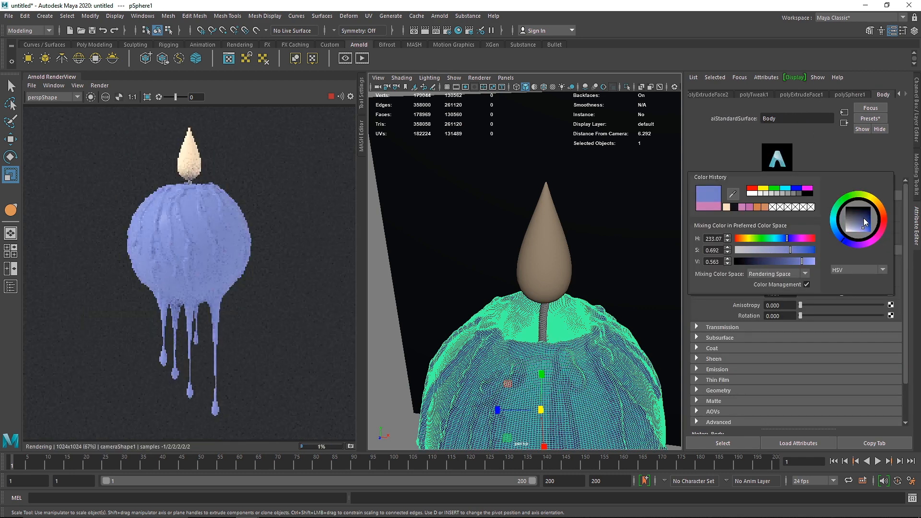
pyautogui.moveTo(861, 224); pyautogui.dragTo(862, 225)
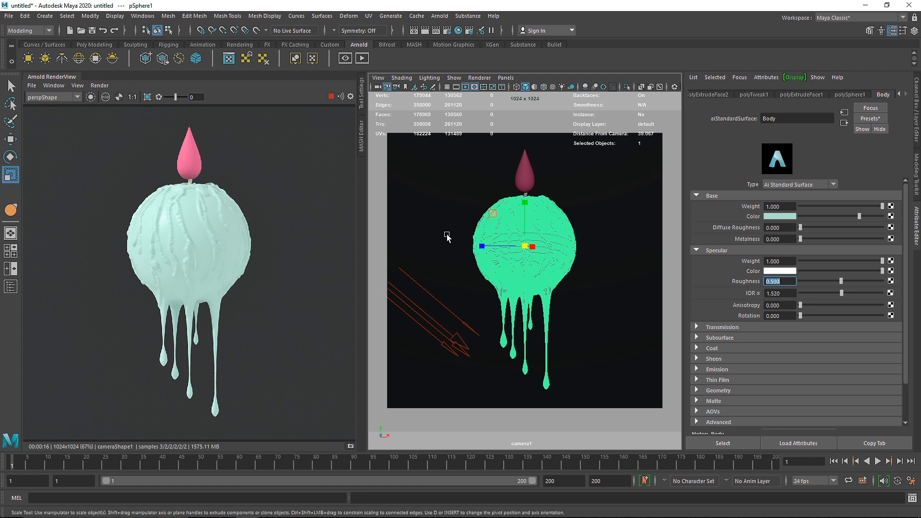
# - Return to the perspective view and delete the existing skydome and directional lights from the scene
pyautogui.hotkey('ctrl', 'z')
pyautogui.press('space')
pyautogui.moveTo(482, 206); pyautogui.dragTo(482, 188)
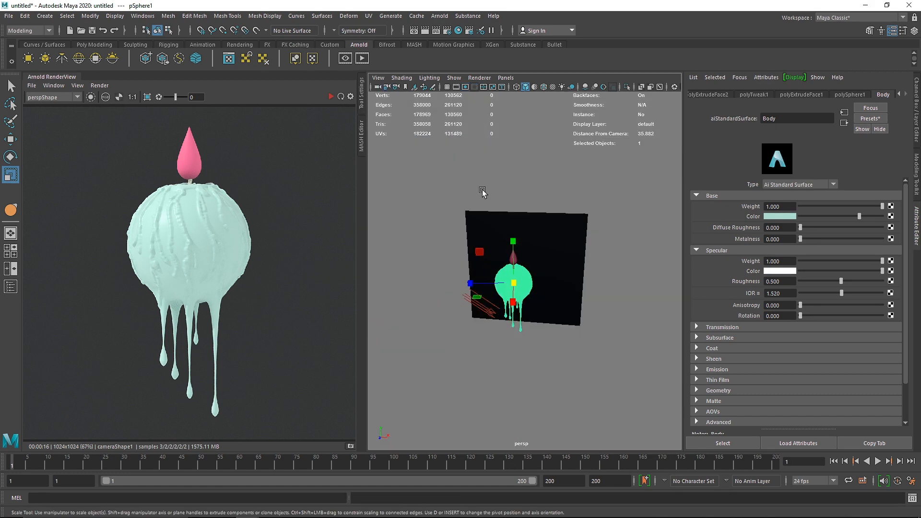
pyautogui.click(454, 181)
pyautogui.press('Delete')
pyautogui.click(480, 304)
pyautogui.press('Delete')
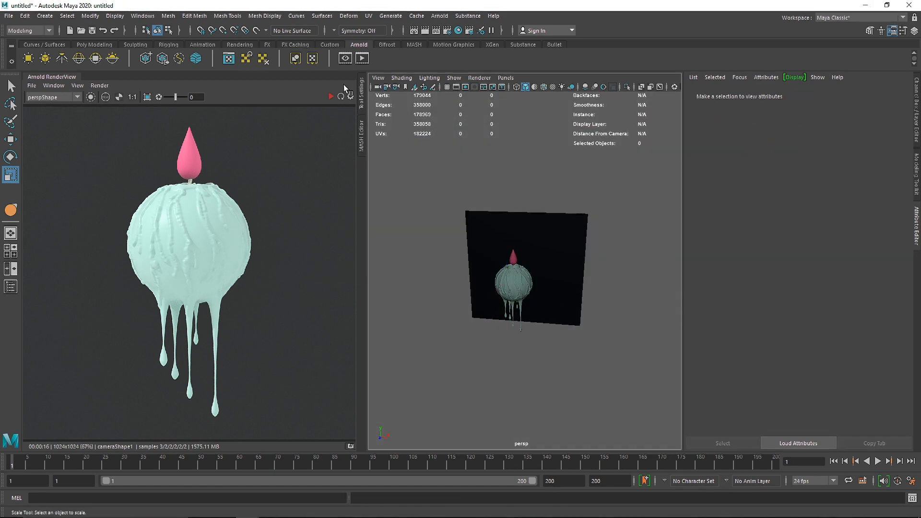
# - Add an Arnold area light, scale it uniformly to about 9.53 and move it beside the candle to Translate X about -8.3
pyautogui.click(29, 58)
pyautogui.press('w')
pyautogui.moveTo(548, 309)
pyautogui.mouseDown()
pyautogui.moveTo(481, 307)
pyautogui.moveTo(562, 298)
pyautogui.mouseUp()
pyautogui.press('r')
pyautogui.press('e')
pyautogui.moveTo(486, 310); pyautogui.dragTo(443, 323)
# - Set the area light's Rotate Y to -90 and move it farther from the candle to Translate X about -11.3
pyautogui.hotkey('ctrl', 'a')
pyautogui.click(892, 135)
pyautogui.write('0')
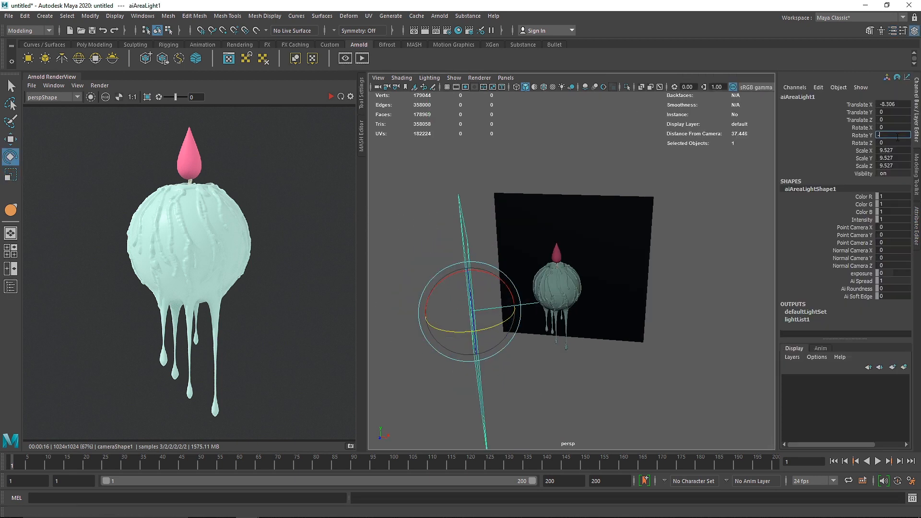
pyautogui.press('Return')
pyautogui.write('w')
pyautogui.click(530, 355)
pyautogui.click(497, 338)
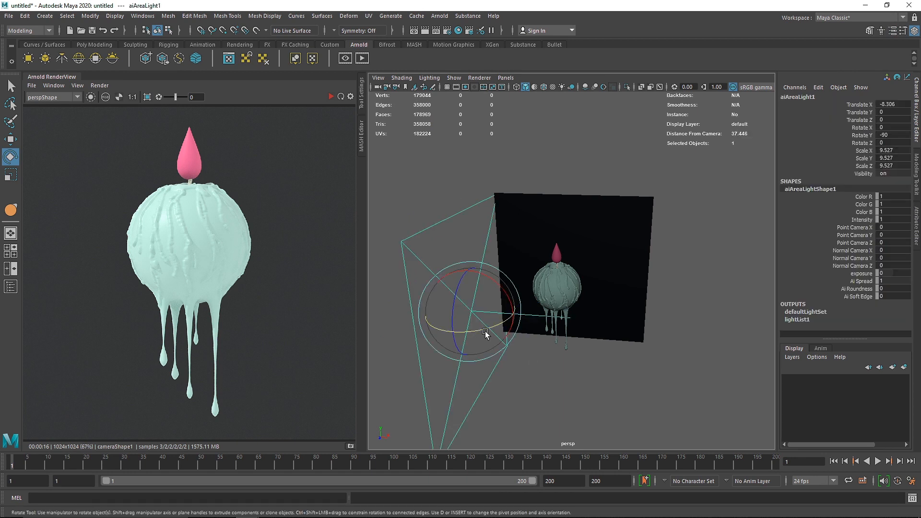
pyautogui.press('w')
pyautogui.moveTo(517, 314); pyautogui.dragTo(487, 313)
# - Start a live render and raise the area light's Exposure to 4 and then to 8
pyautogui.click(330, 96)
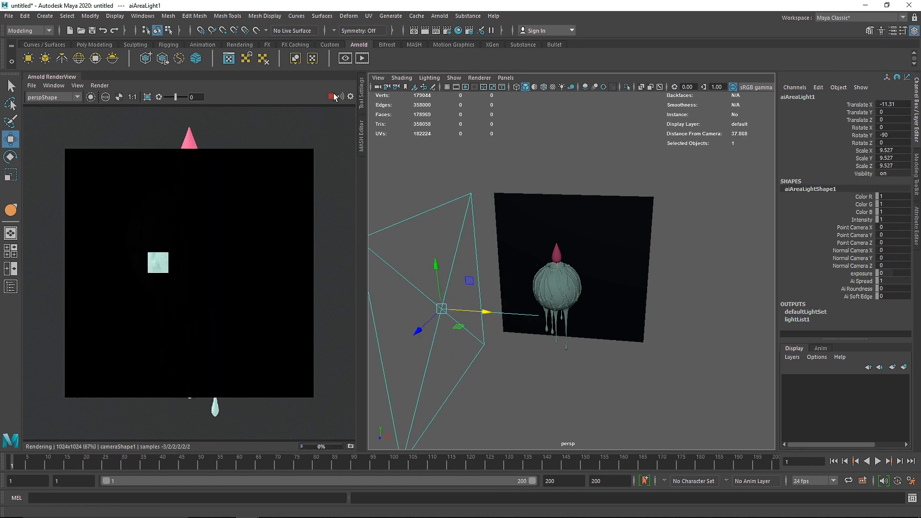
pyautogui.click(916, 222)
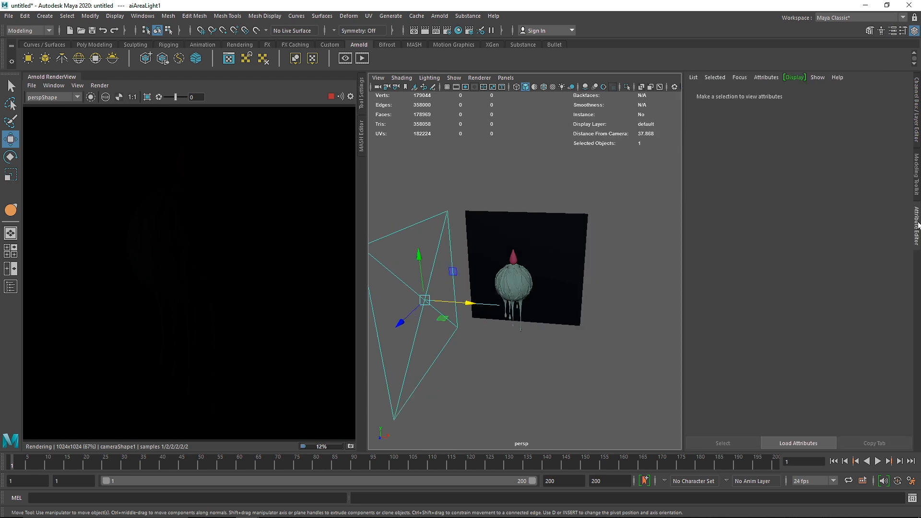
pyautogui.moveTo(788, 216); pyautogui.dragTo(735, 213)
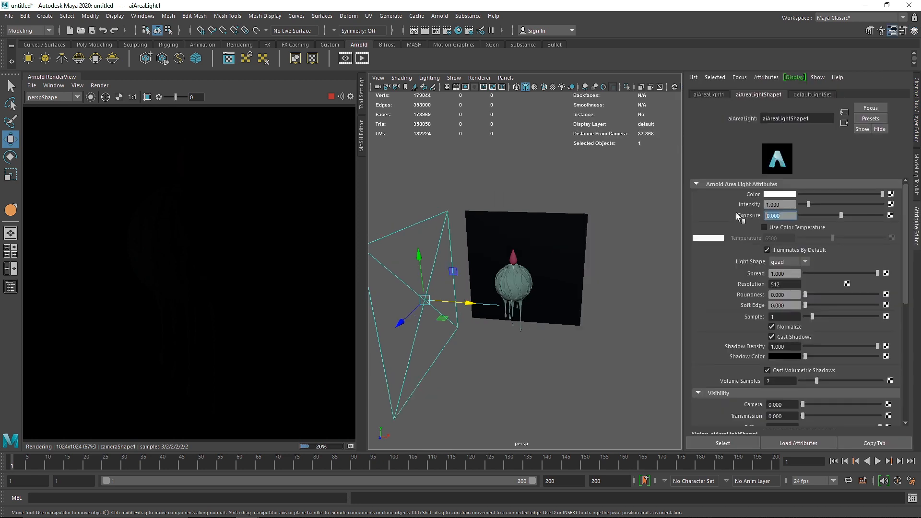
pyautogui.write('4')
pyautogui.press('Return')
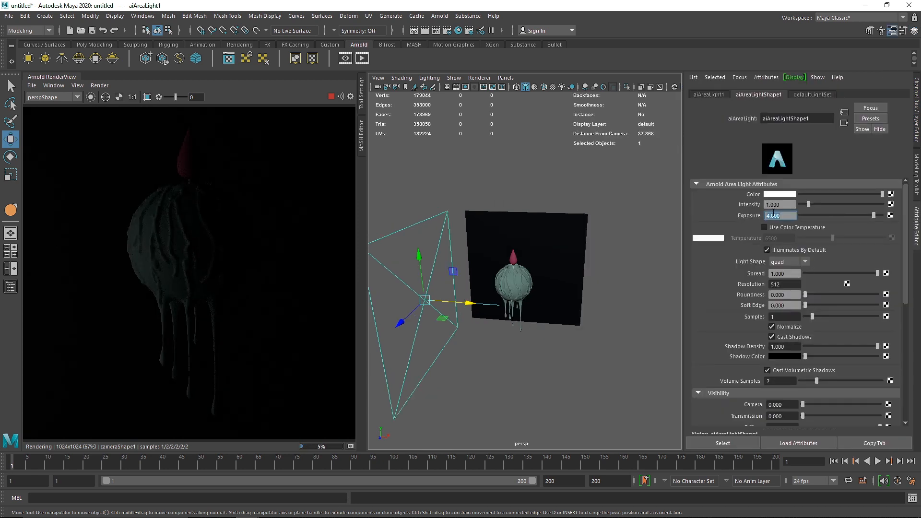
pyautogui.write('8')
pyautogui.press('Return')
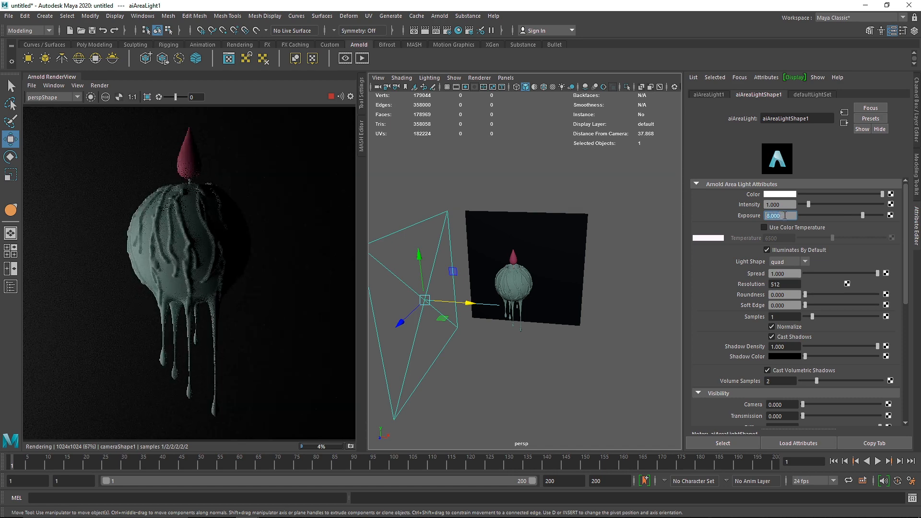
# - Try an Exposure of 12 on the area light, settle on 10, and stop the live render
pyautogui.write('12')
pyautogui.press('Return')
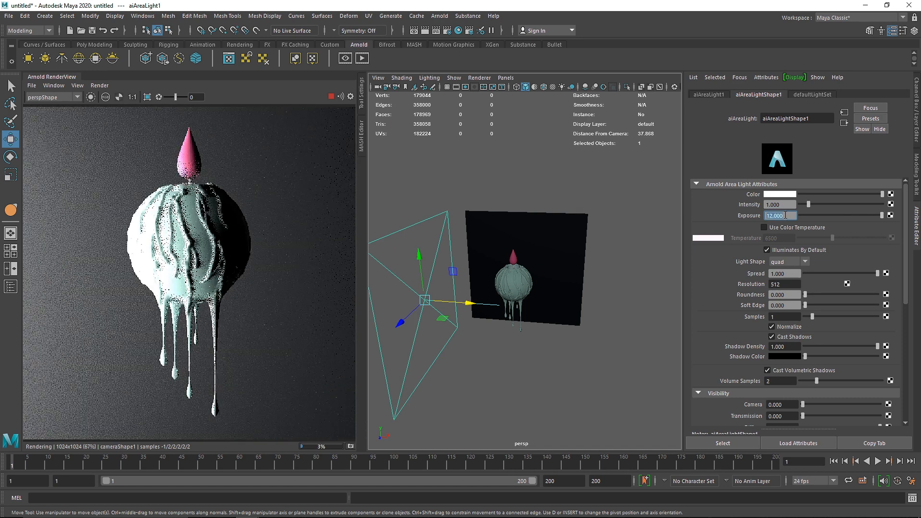
pyautogui.write('10')
pyautogui.press('Return')
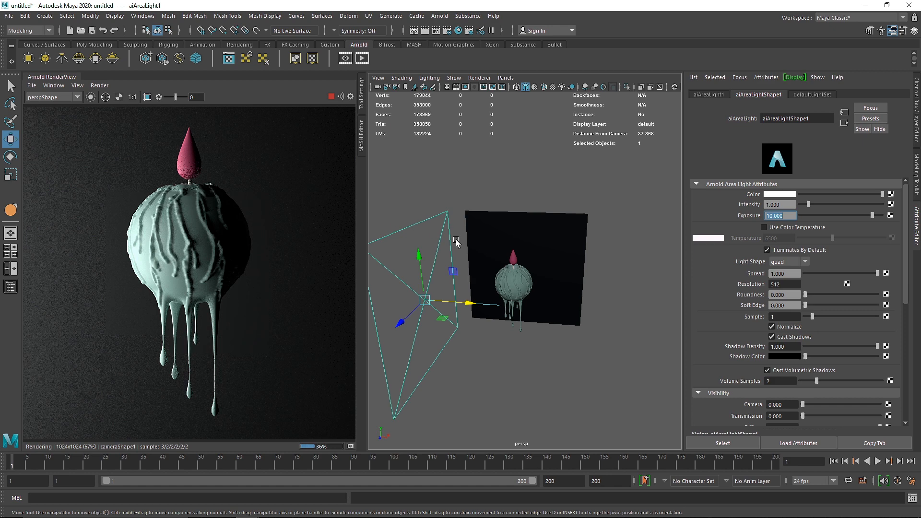
pyautogui.click(330, 96)
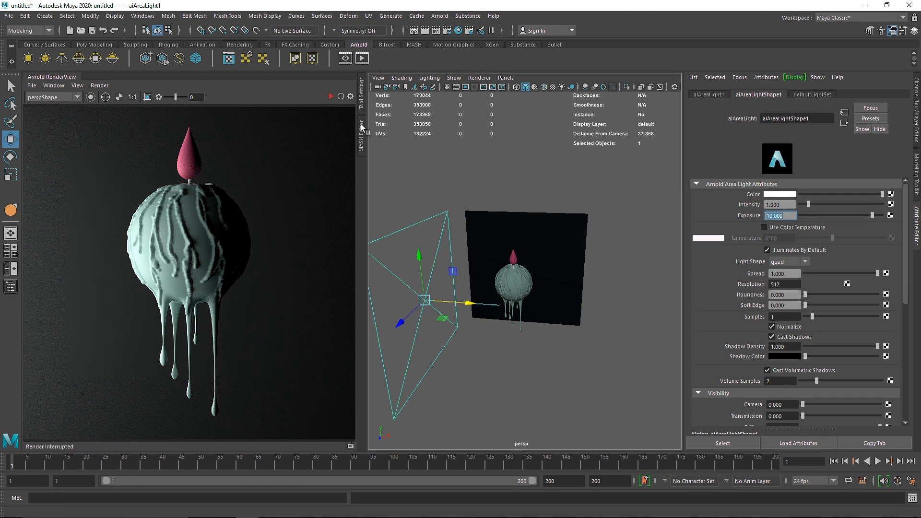
# - Duplicate the area light across the candle, turned to Rotate Y about -295.3 and placed at Translate X about 13.2, Z about 5.6
pyautogui.moveTo(464, 305); pyautogui.dragTo(641, 330)
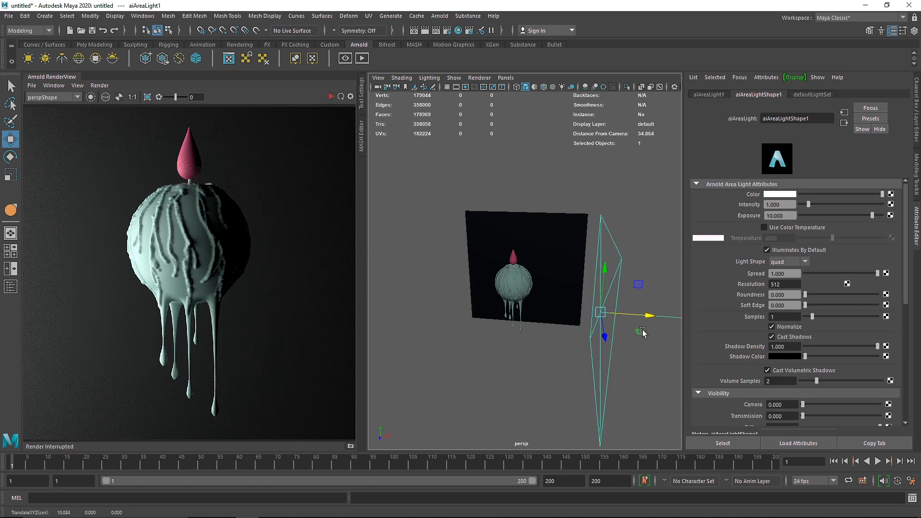
pyautogui.hotkey('ctrl', 'z')
pyautogui.hotkey('ctrl', 'd')
pyautogui.moveTo(472, 305); pyautogui.dragTo(578, 331)
pyautogui.press('e')
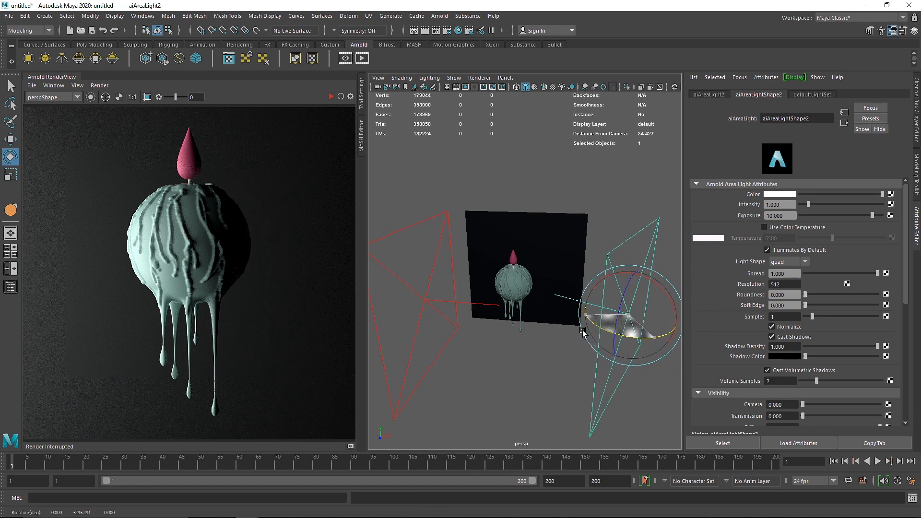
pyautogui.press('w')
pyautogui.moveTo(637, 342); pyautogui.dragTo(648, 372)
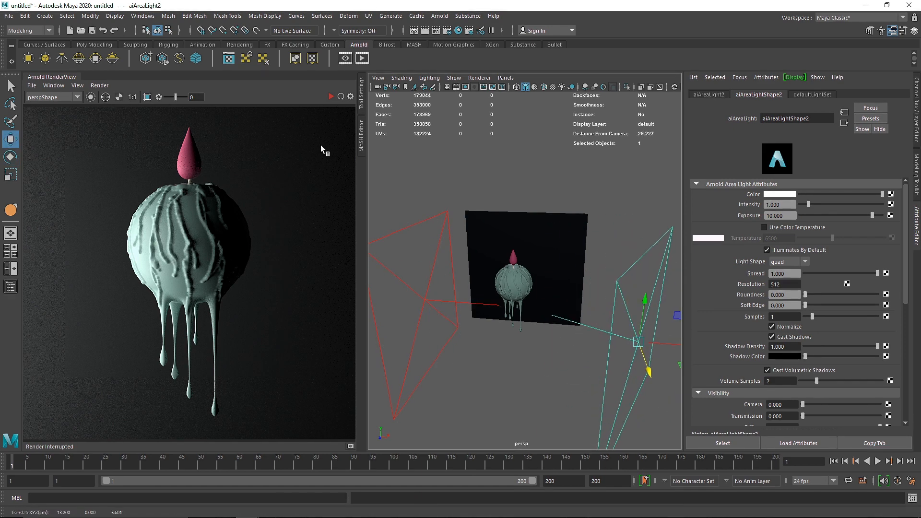
# - Restart the live render, set the duplicated area light's Exposure to 6 and clear the selection
pyautogui.click(330, 97)
pyautogui.moveTo(795, 215); pyautogui.dragTo(731, 211)
pyautogui.write('6')
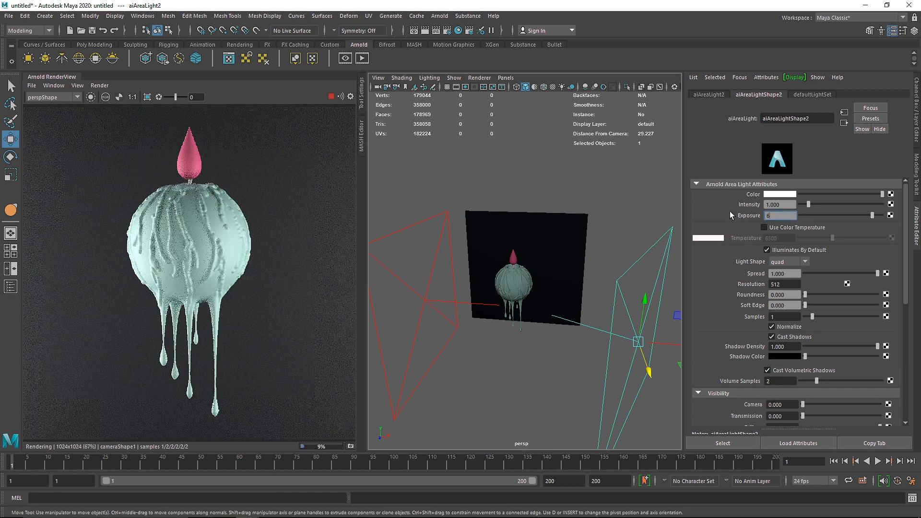
pyautogui.press('Return')
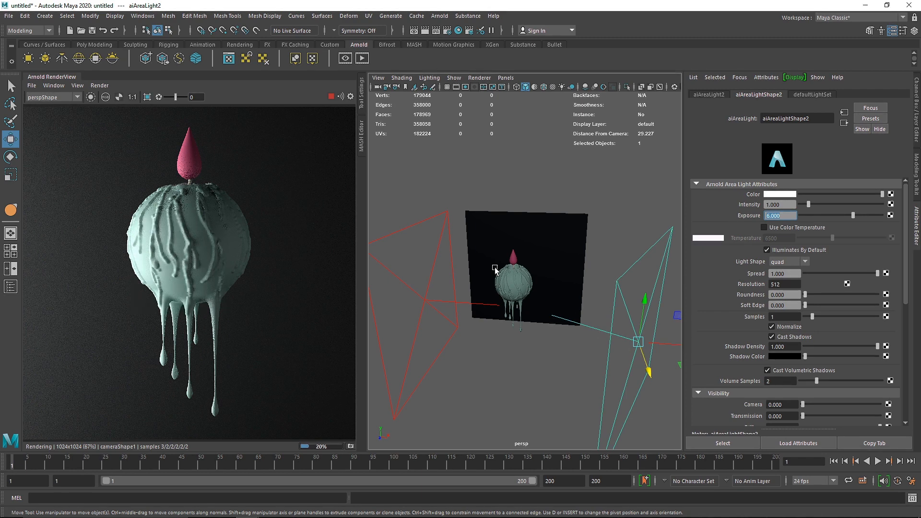
pyautogui.write('e')
pyautogui.click(531, 164)
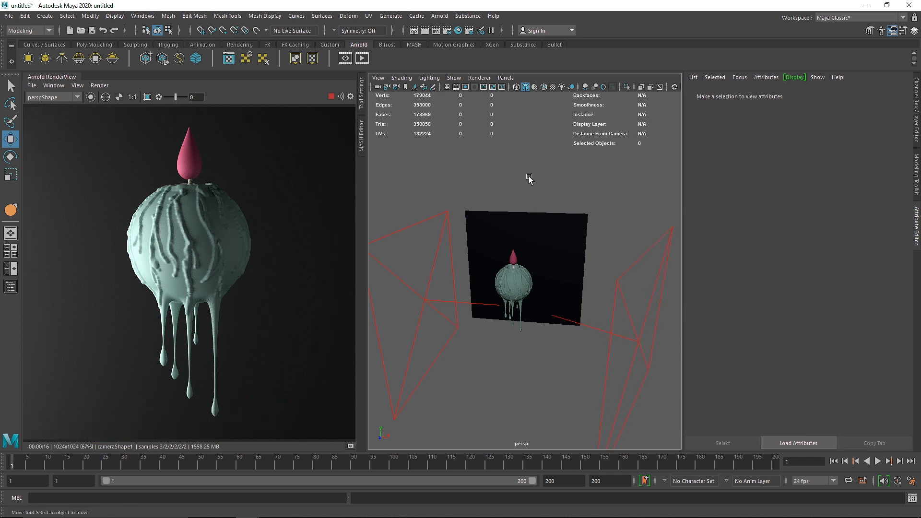